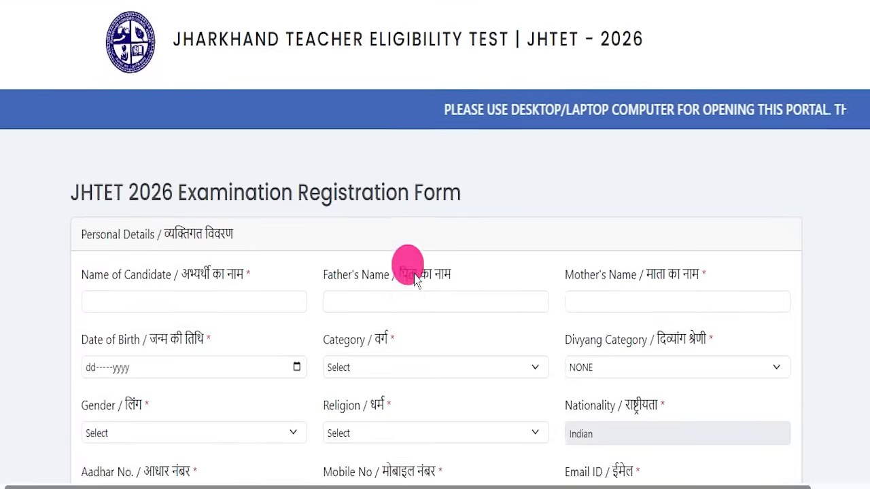
# Step: Find the 21 May 2026 last date to apply in the Jharkhand TET Form Fill Up 2026 article
pyautogui.scroll(-10, 403, 278)
pyautogui.scroll(10, 402, 276)
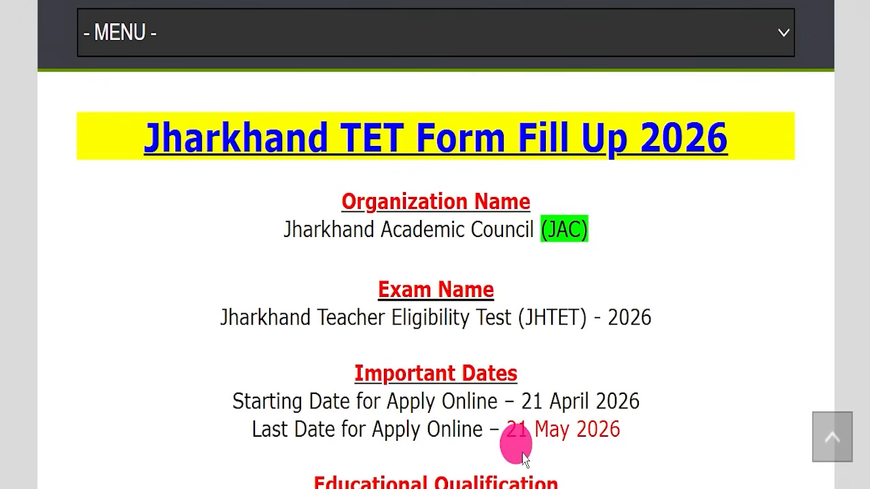
pyautogui.moveTo(502, 424); pyautogui.dragTo(520, 432)
pyautogui.click(626, 434)
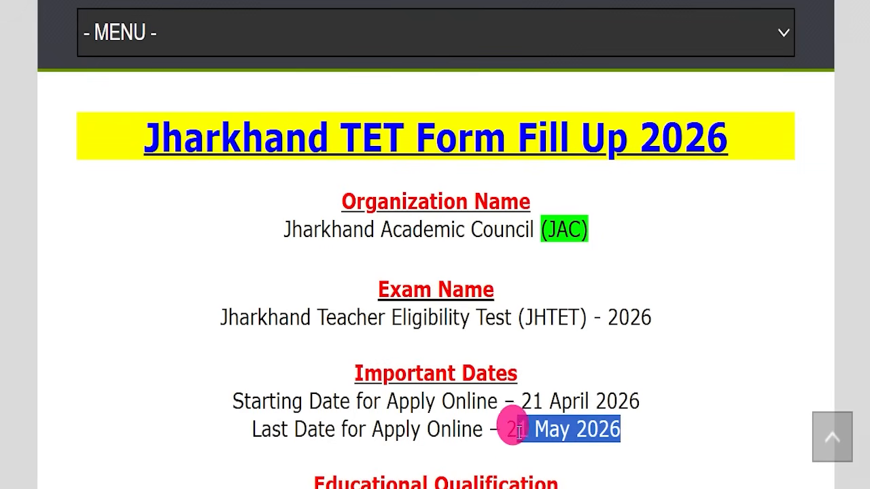
pyautogui.click(511, 433)
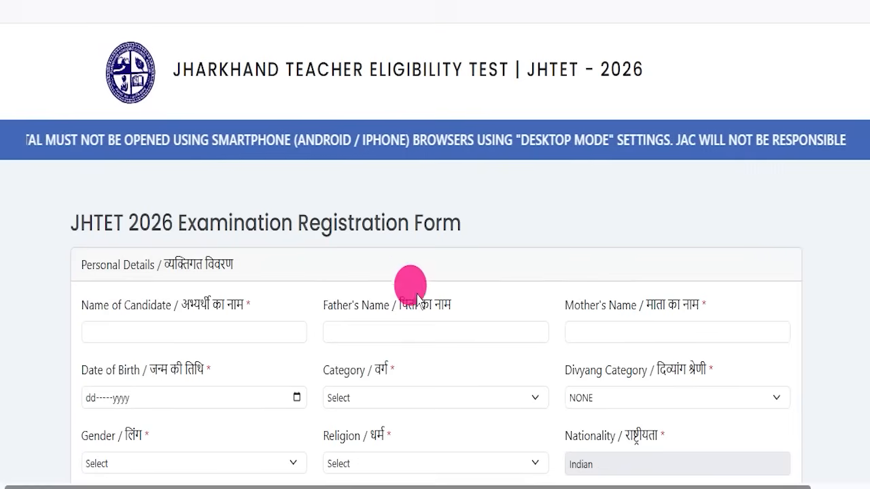
# Step: Scroll up and down the JHTET 2026 Examination Registration Form to review its Personal Details fields
pyautogui.scroll(-7, 501, 249)
pyautogui.scroll(-5, 423, 232)
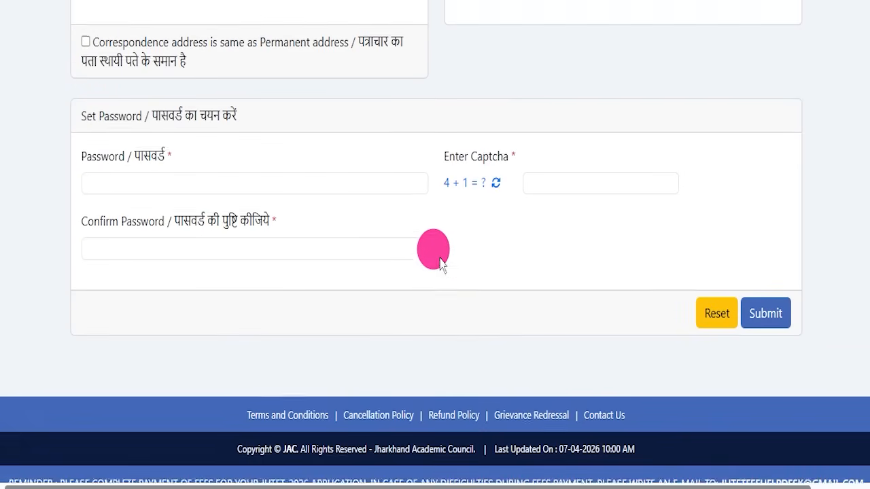
pyautogui.scroll(10, 443, 262)
pyautogui.scroll(3, 443, 277)
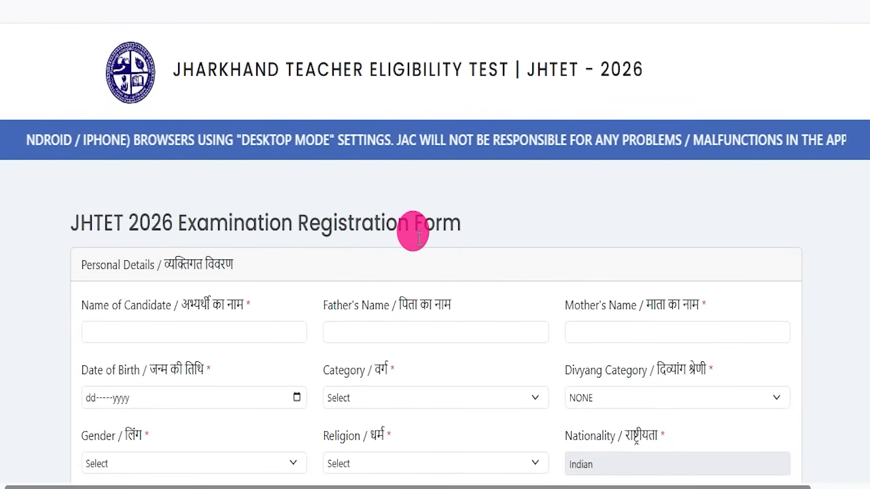
pyautogui.scroll(-3, 469, 231)
pyautogui.scroll(3, 462, 234)
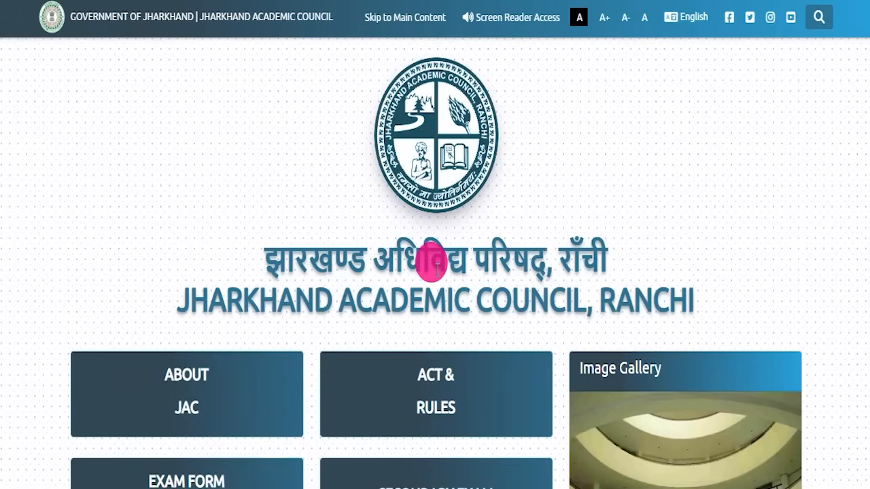
# Step: Skim the 17-page 2026_JHTET_NOTIFICATION.pdf and come back to the JAC home page
pyautogui.scroll(-5, 448, 272)
pyautogui.scroll(5, 449, 272)
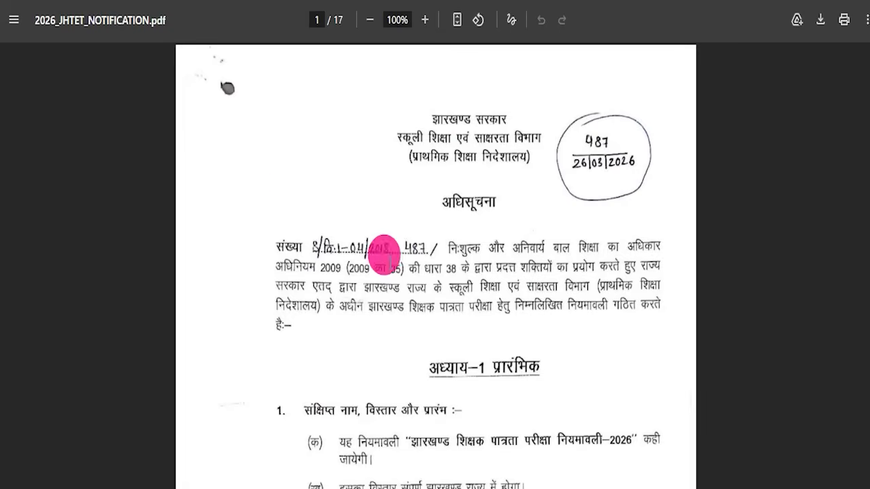
pyautogui.scroll(-20, 384, 254)
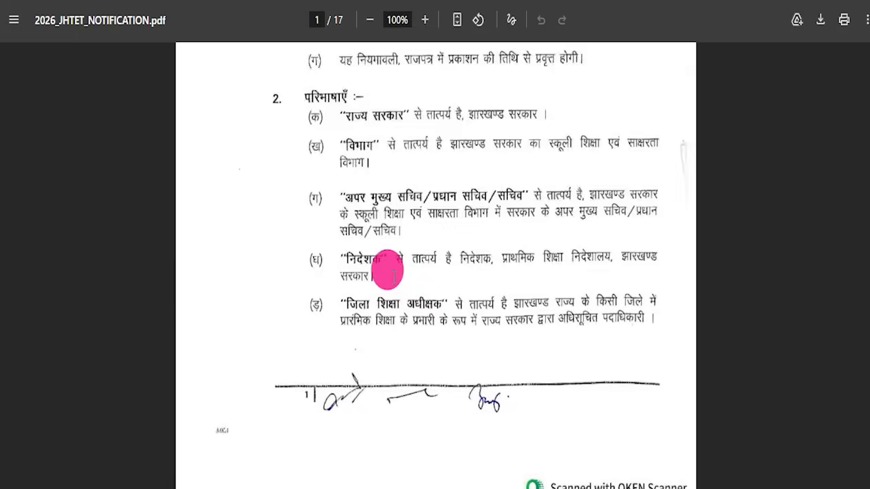
pyautogui.scroll(20, 396, 289)
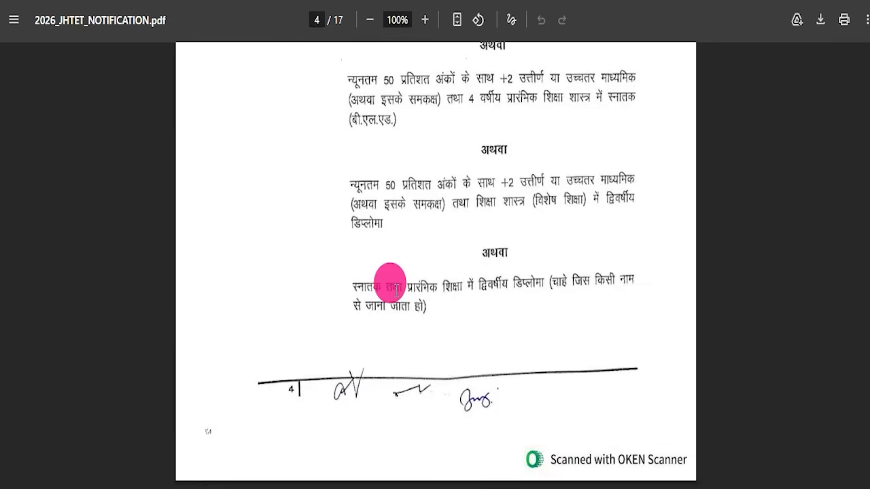
pyautogui.scroll(5, 396, 290)
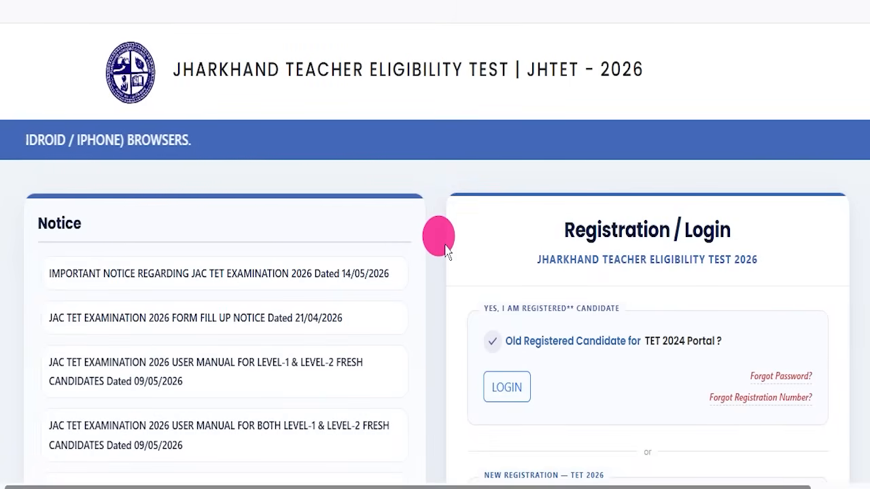
# Step: Review the JHTET 2026 Registration Form heading and its Personal Details section
pyautogui.scroll(-5, 432, 257)
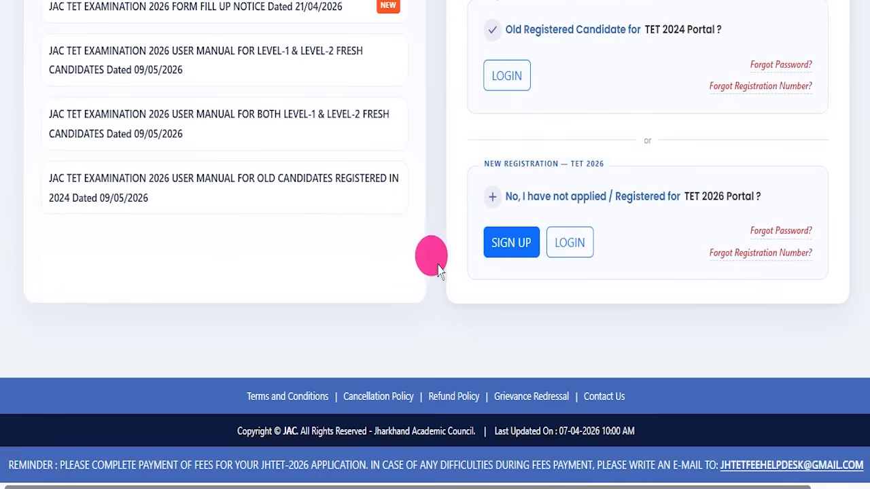
pyautogui.scroll(10, 431, 262)
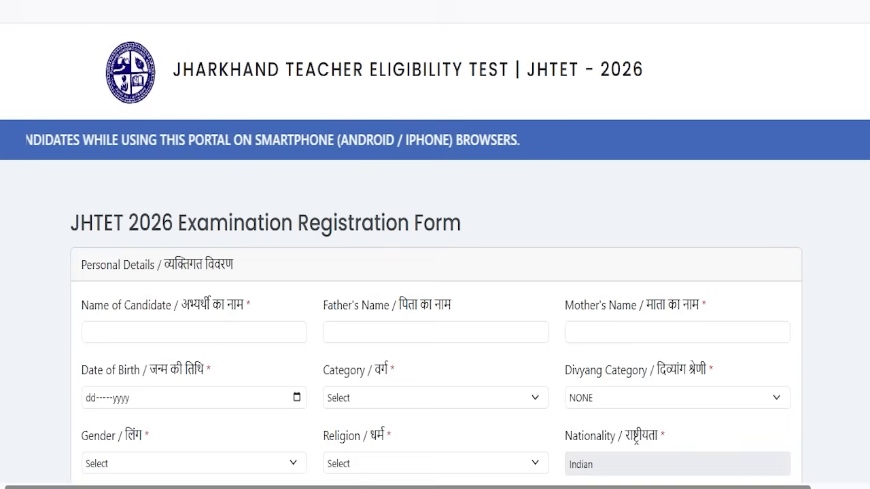
pyautogui.scroll(-12, 414, 221)
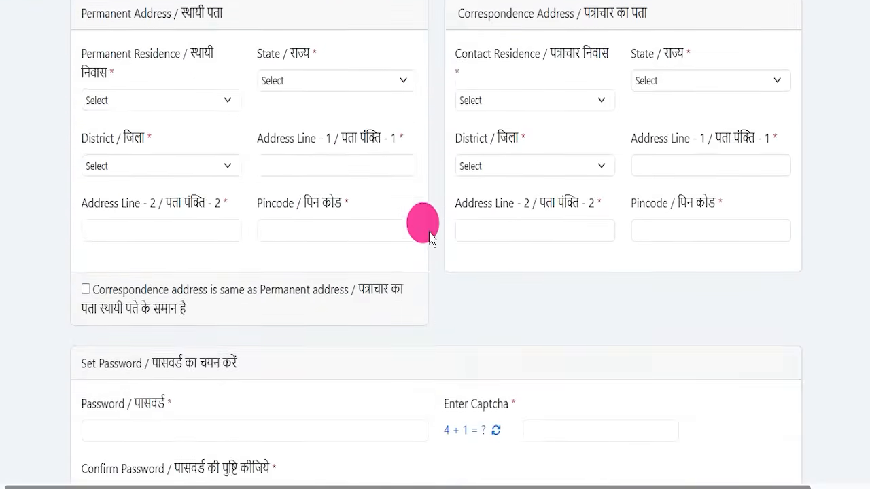
pyautogui.scroll(12, 422, 228)
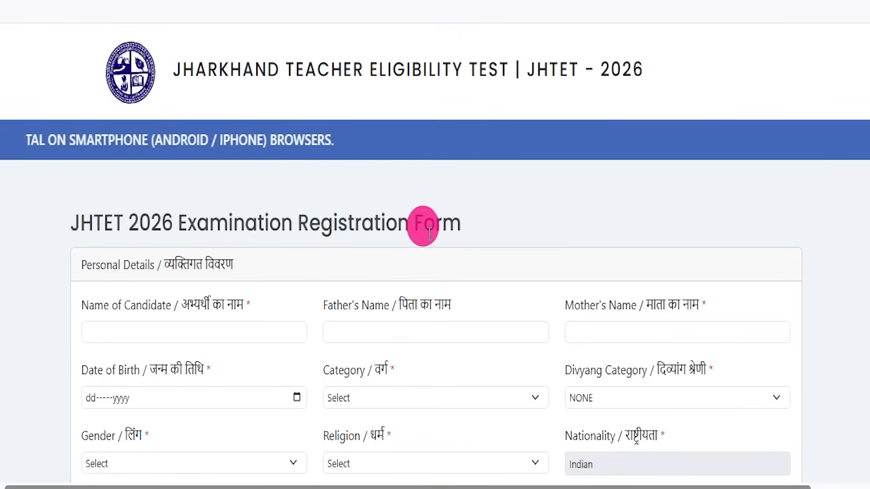
pyautogui.moveTo(301, 220); pyautogui.dragTo(545, 193)
pyautogui.click(552, 212)
pyautogui.scroll(-3, 369, 132)
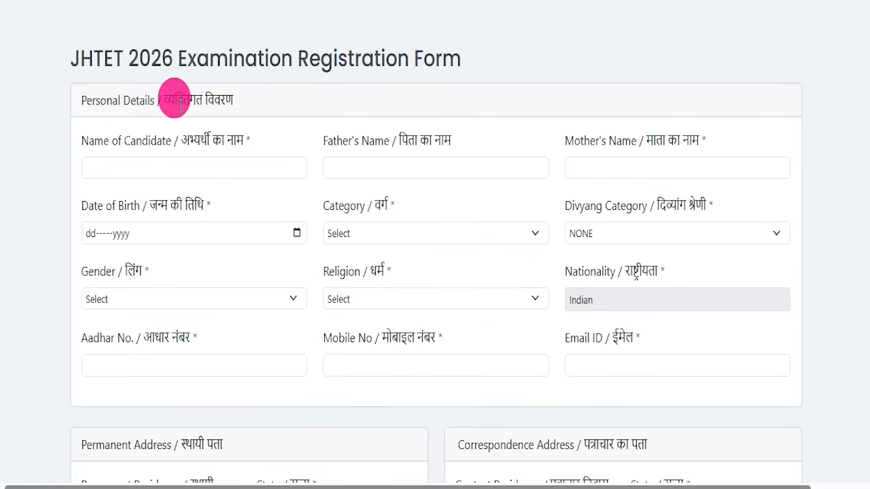
pyautogui.moveTo(128, 100); pyautogui.dragTo(283, 210)
pyautogui.scroll(-4, 426, 189)
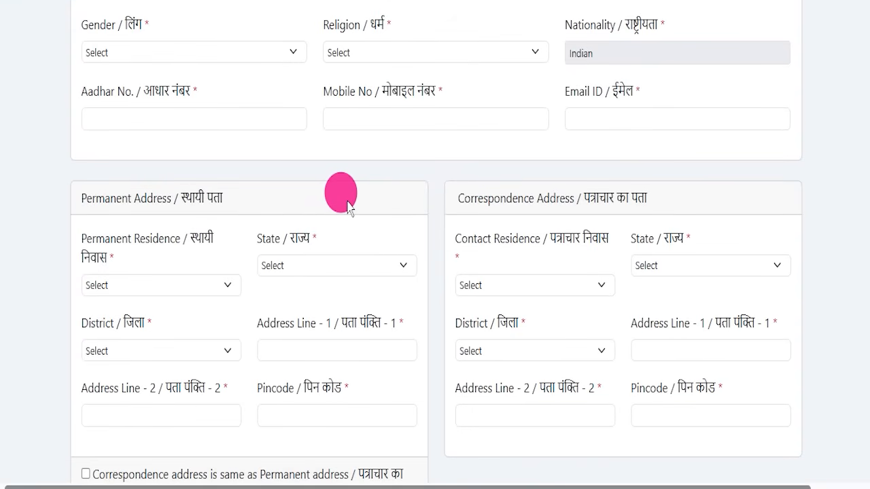
pyautogui.scroll(-5, 381, 258)
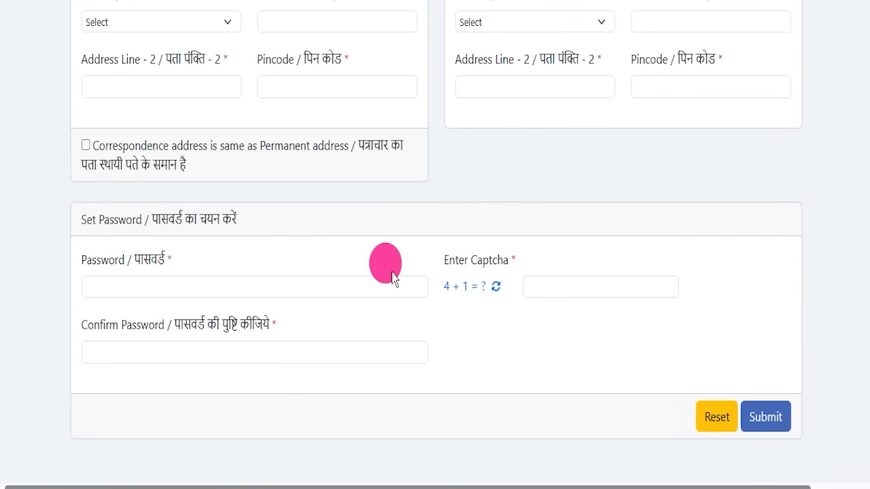
pyautogui.scroll(12, 398, 278)
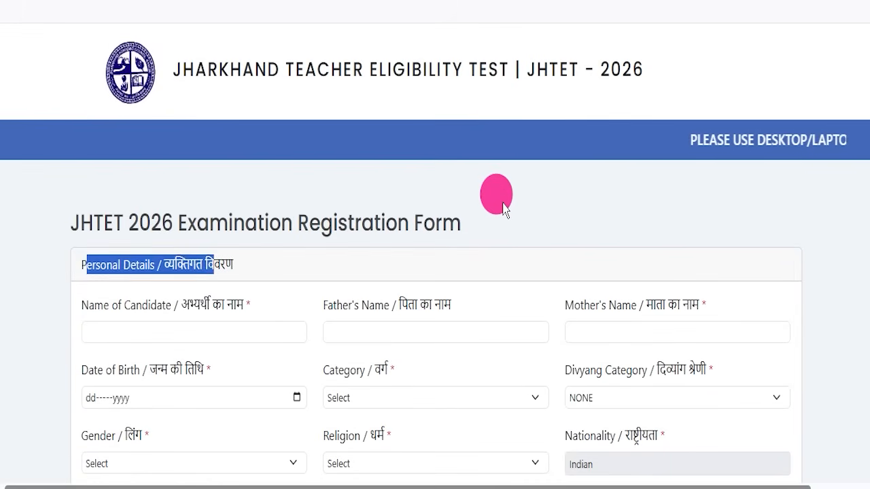
pyautogui.click(502, 207)
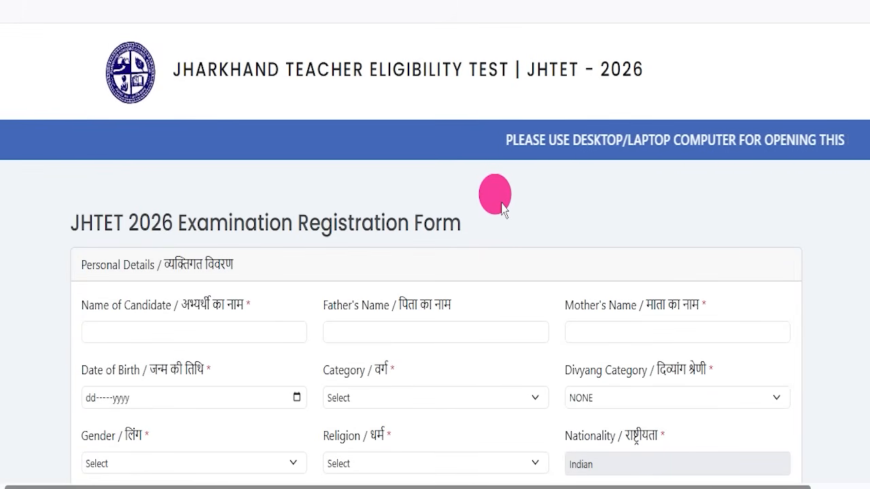
# Step: Check the form heading and the Online Registered Candidates Sign In title, then switch to the notification PDF
pyautogui.scroll(-4, 442, 204)
pyautogui.scroll(4, 381, 197)
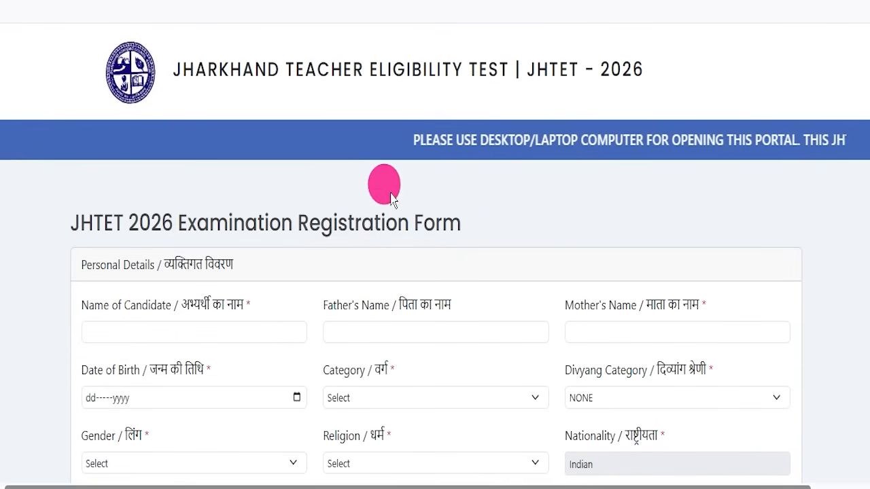
pyautogui.moveTo(369, 223); pyautogui.dragTo(540, 210)
pyautogui.click(539, 210)
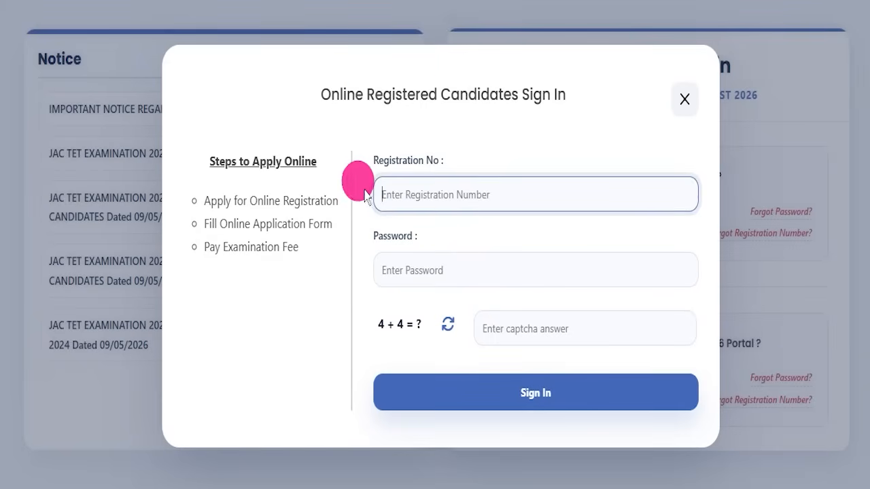
pyautogui.moveTo(320, 90); pyautogui.dragTo(578, 81)
pyautogui.click(593, 85)
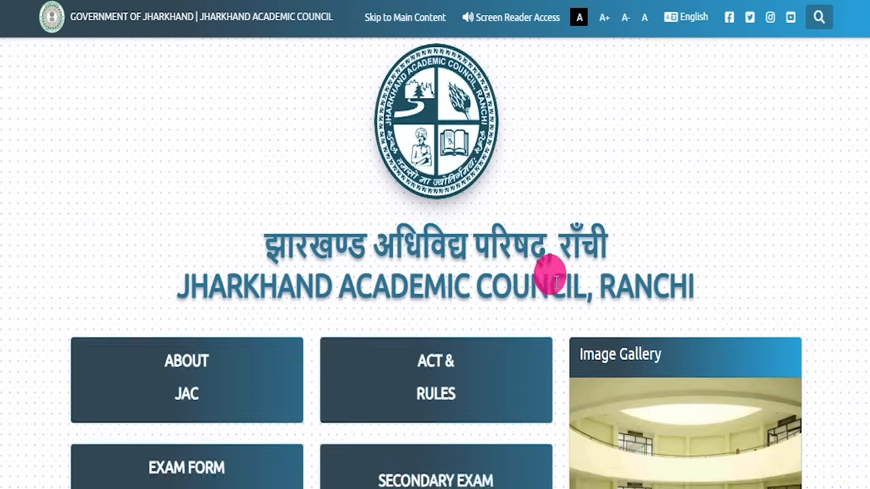
pyautogui.scroll(-4, 557, 281)
pyautogui.scroll(4, 359, 290)
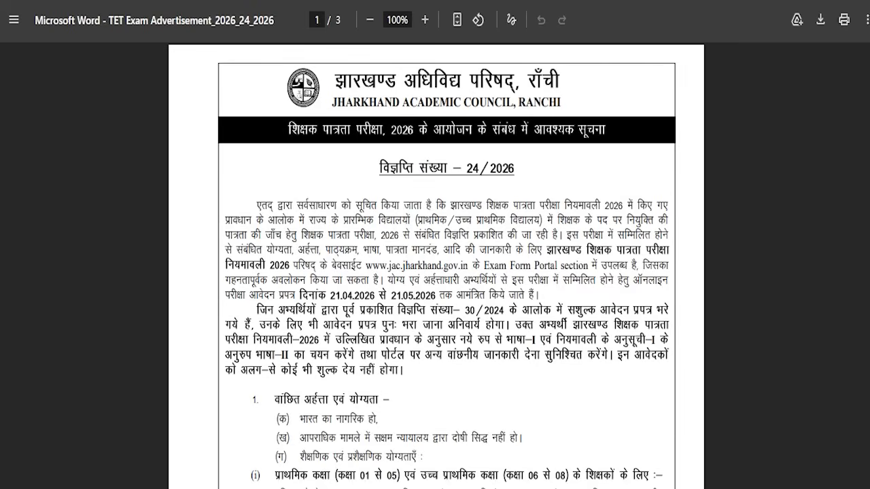
pyautogui.click(236, 1)
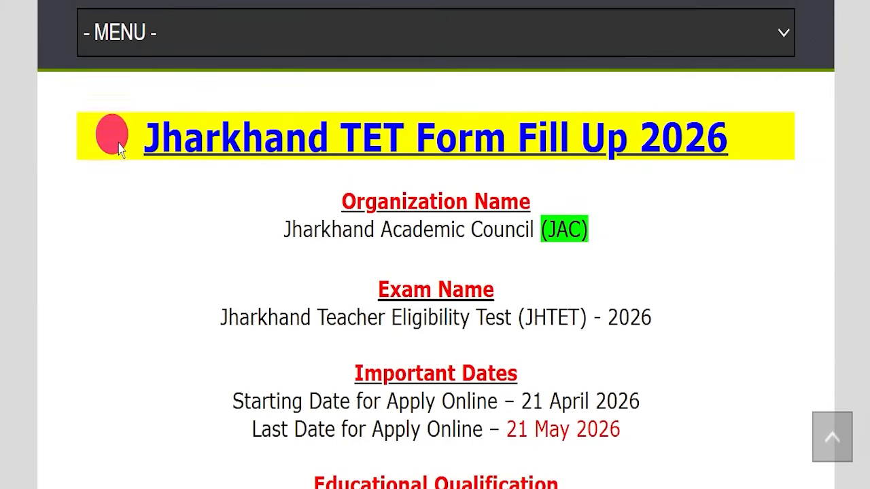
# Step: Read the title of the Jharkhand TET Form Fill Up 2026 article
pyautogui.moveTo(112, 132); pyautogui.dragTo(712, 126)
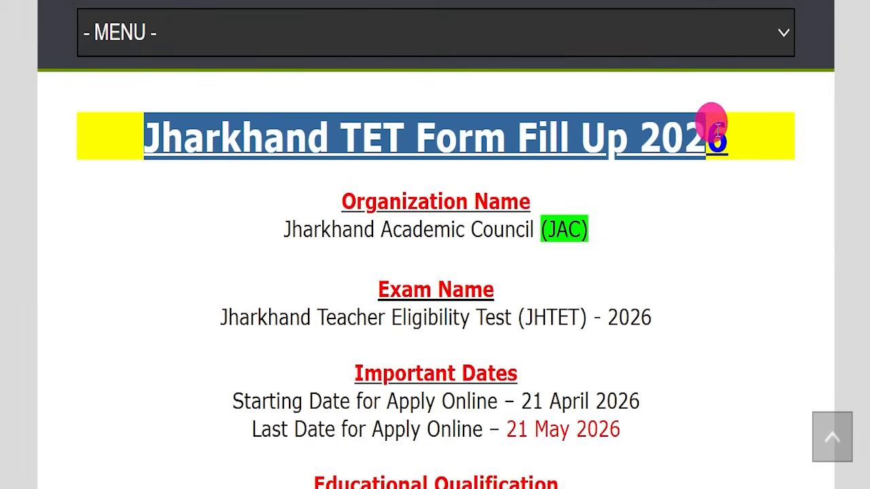
pyautogui.click(715, 194)
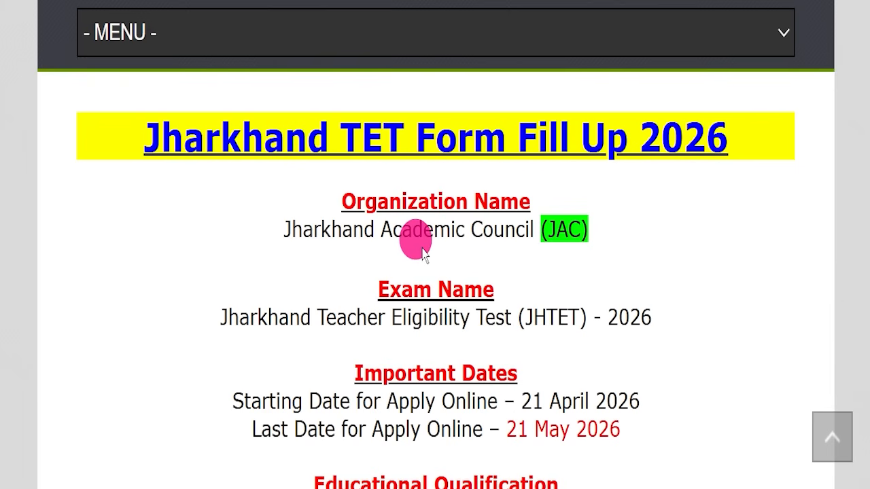
pyautogui.scroll(10, 333, 259)
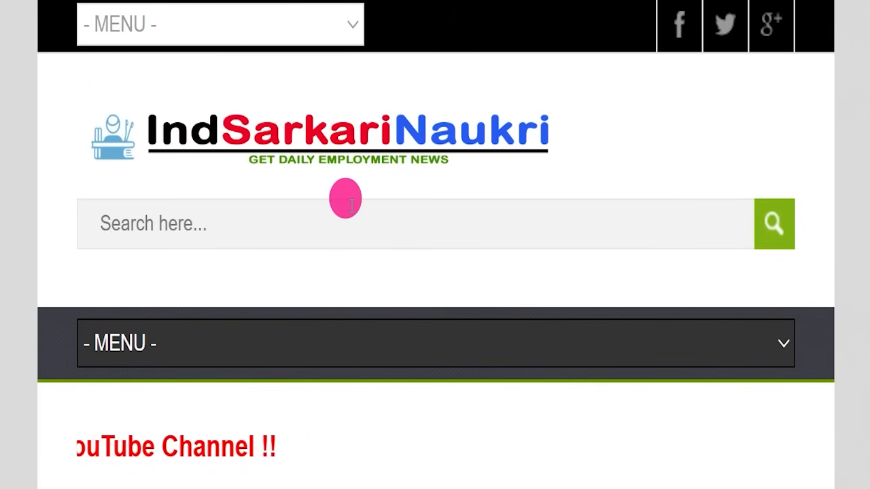
pyautogui.scroll(-10, 391, 224)
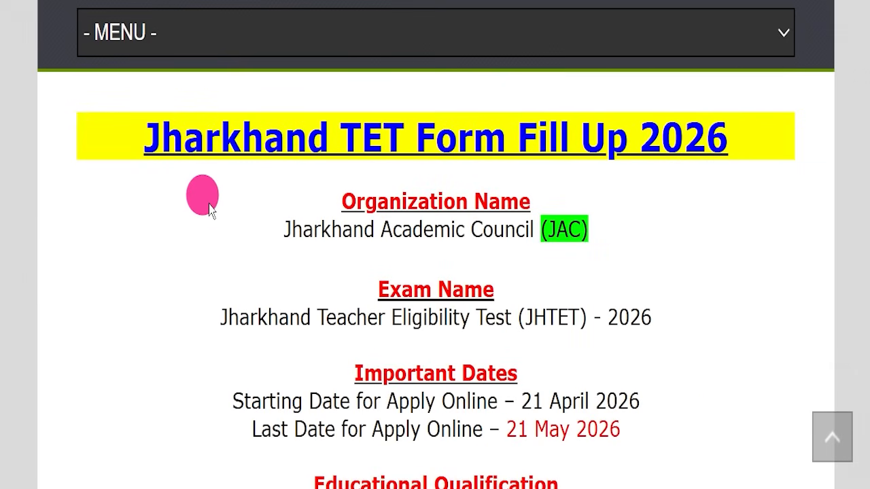
pyautogui.moveTo(109, 138); pyautogui.dragTo(721, 138)
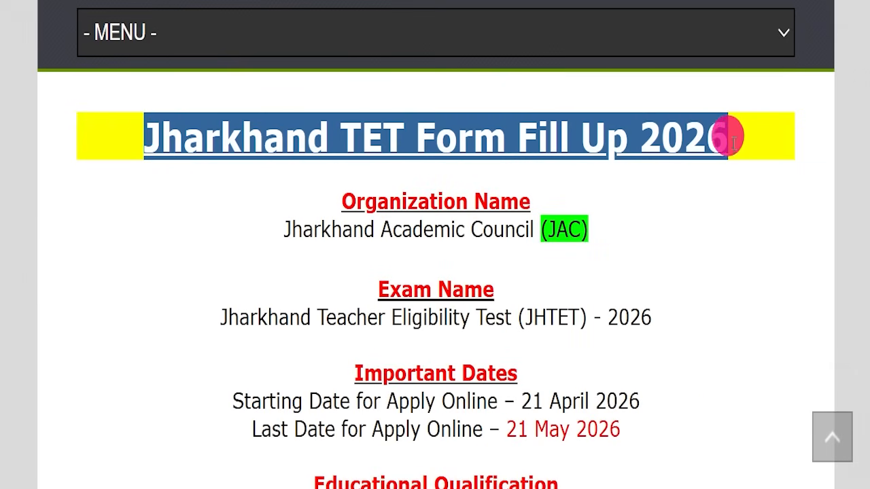
pyautogui.click(734, 194)
# Step: Read the organization, the exam name (Jharkhand Teacher Eligibility Test) and the last date to apply
pyautogui.moveTo(244, 234); pyautogui.dragTo(625, 241)
pyautogui.moveTo(207, 338); pyautogui.dragTo(660, 325)
pyautogui.click(478, 320)
pyautogui.scroll(-3, 606, 265)
pyautogui.moveTo(204, 275); pyautogui.dragTo(631, 272)
pyautogui.click(581, 299)
pyautogui.moveTo(522, 266); pyautogui.dragTo(580, 286)
# Step: Read through the Educational Qualification eligibility section
pyautogui.click(570, 295)
pyautogui.scroll(-2, 411, 221)
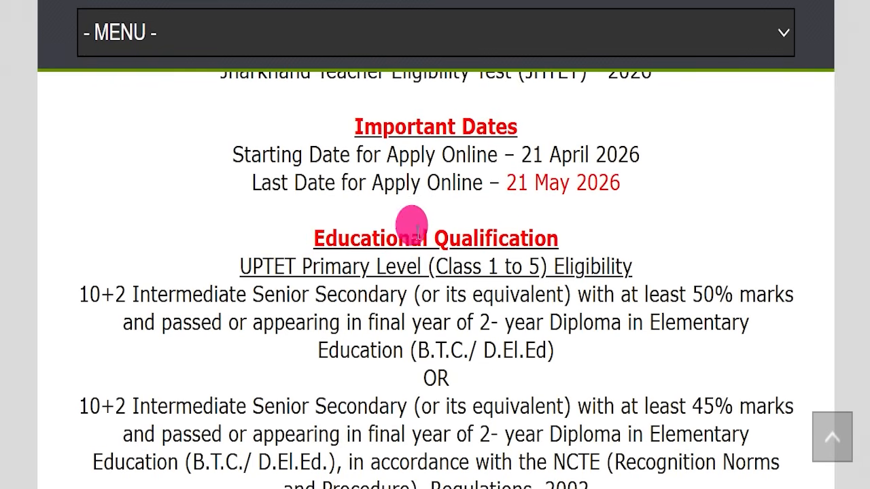
pyautogui.moveTo(298, 233); pyautogui.dragTo(617, 224)
pyautogui.click(554, 187)
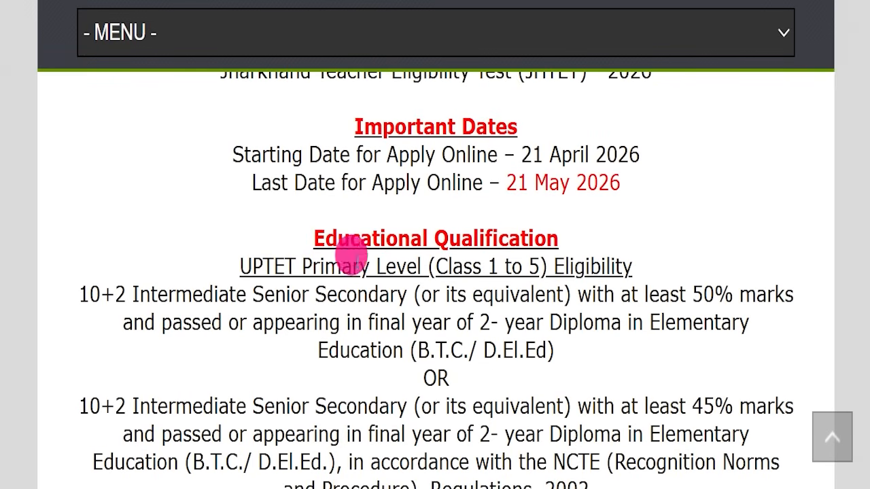
pyautogui.moveTo(223, 273); pyautogui.dragTo(612, 287)
pyautogui.scroll(-6, 608, 279)
pyautogui.scroll(-3, 556, 259)
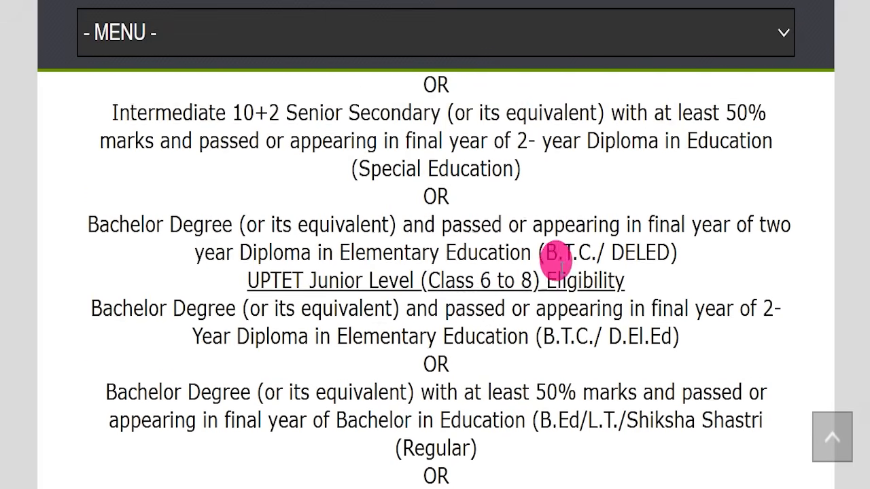
pyautogui.scroll(6, 404, 252)
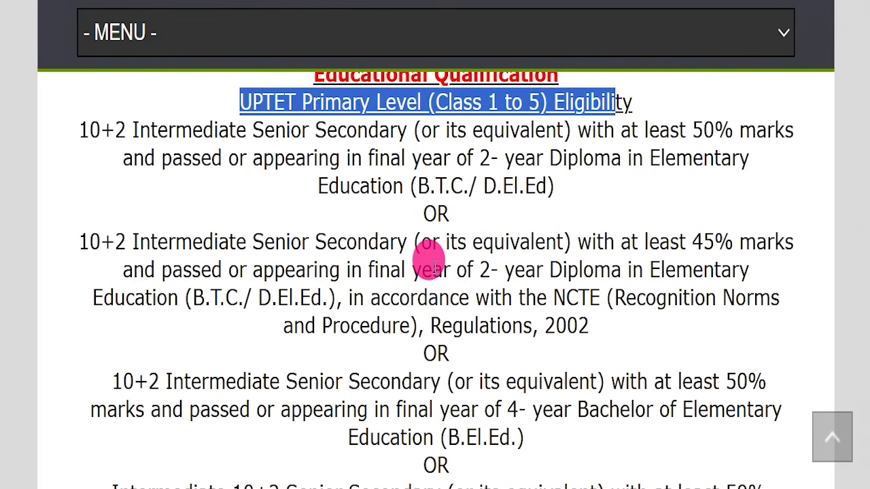
pyautogui.scroll(-2, 431, 261)
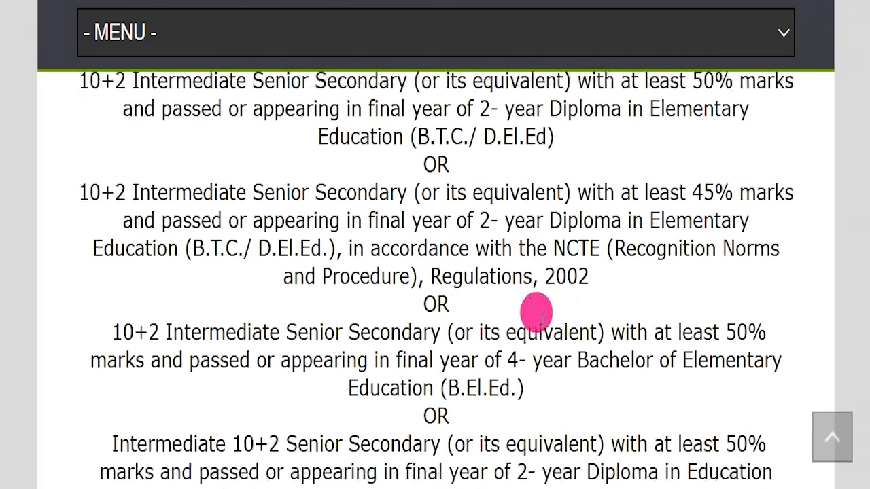
pyautogui.moveTo(447, 272); pyautogui.dragTo(518, 284)
# Step: Note the Paper I or Paper II fees: General/BC/EWS 1300/-, SC/ST 700/-
pyautogui.scroll(-6, 442, 278)
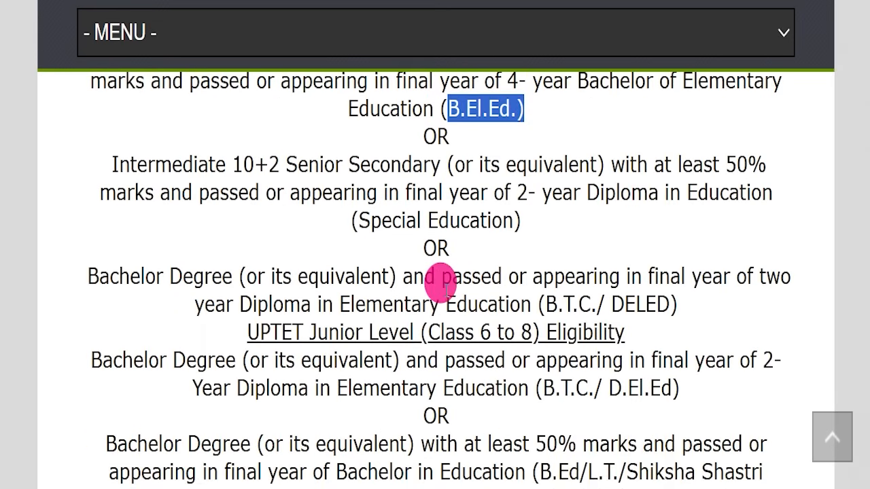
pyautogui.scroll(-1, 529, 282)
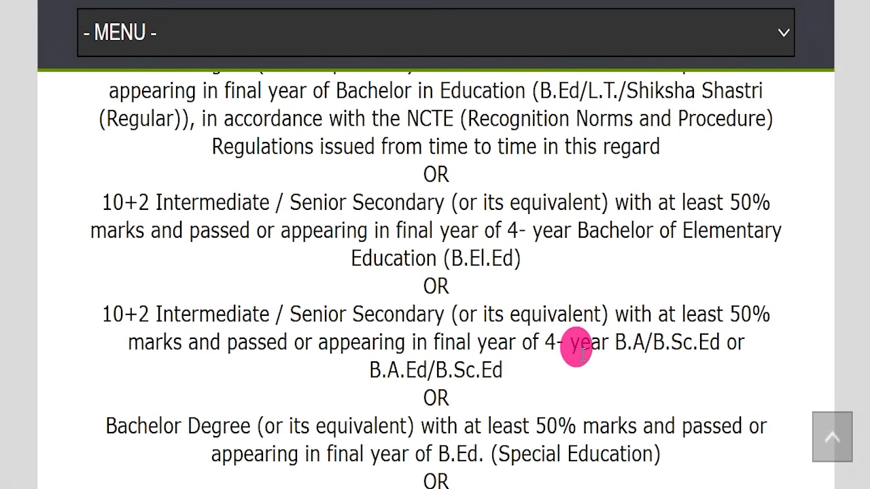
pyautogui.scroll(-1, 573, 346)
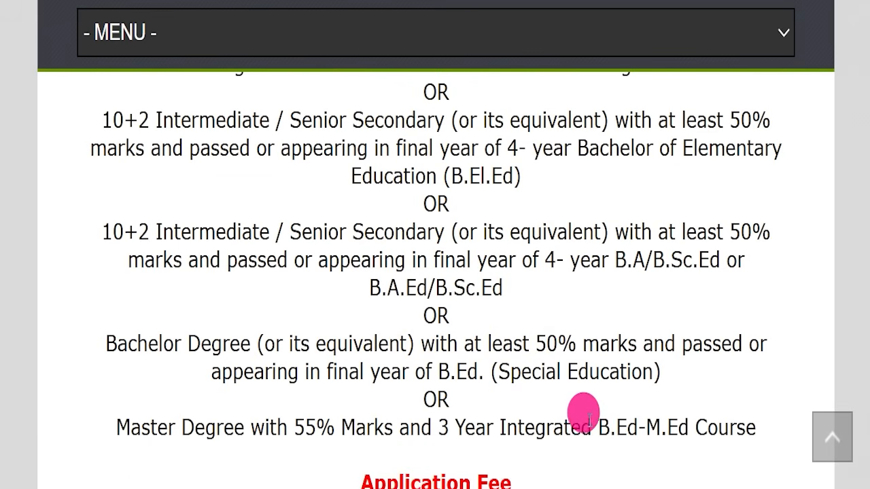
pyautogui.moveTo(678, 438); pyautogui.dragTo(718, 431)
pyautogui.scroll(-3, 549, 326)
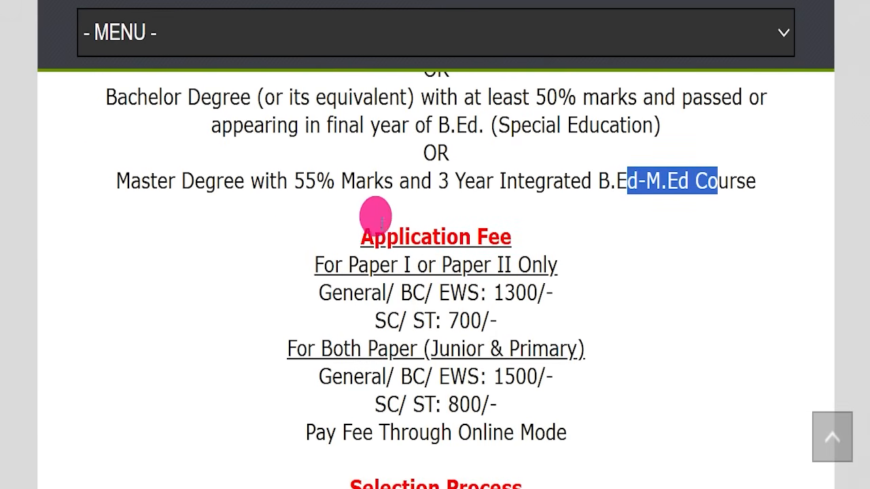
pyautogui.moveTo(278, 265); pyautogui.dragTo(556, 265)
pyautogui.moveTo(318, 297); pyautogui.dragTo(583, 287)
pyautogui.moveTo(372, 321); pyautogui.dragTo(505, 322)
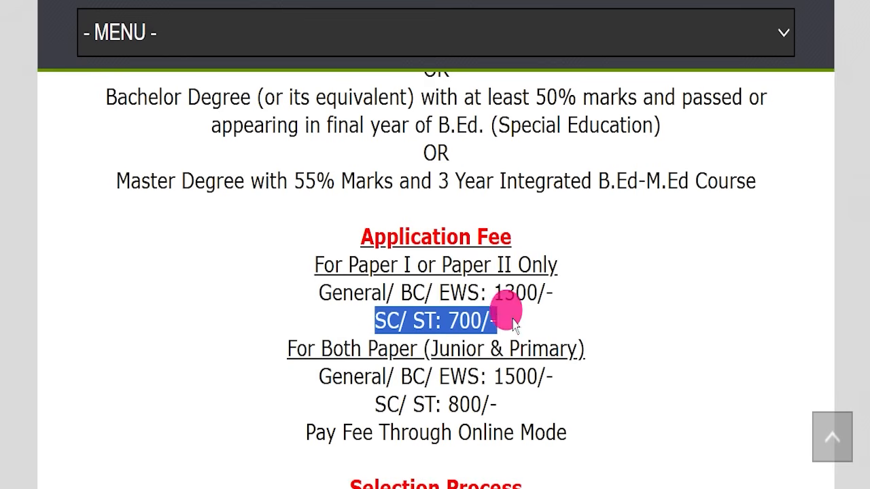
# Step: Note the both-paper fees (1500/-, 800/-), Online Mode payment and Written Exam selection
pyautogui.scroll(-2, 537, 278)
pyautogui.moveTo(285, 197); pyautogui.dragTo(601, 191)
pyautogui.moveTo(318, 213); pyautogui.dragTo(576, 212)
pyautogui.moveTo(336, 237); pyautogui.dragTo(543, 239)
pyautogui.moveTo(455, 268); pyautogui.dragTo(571, 270)
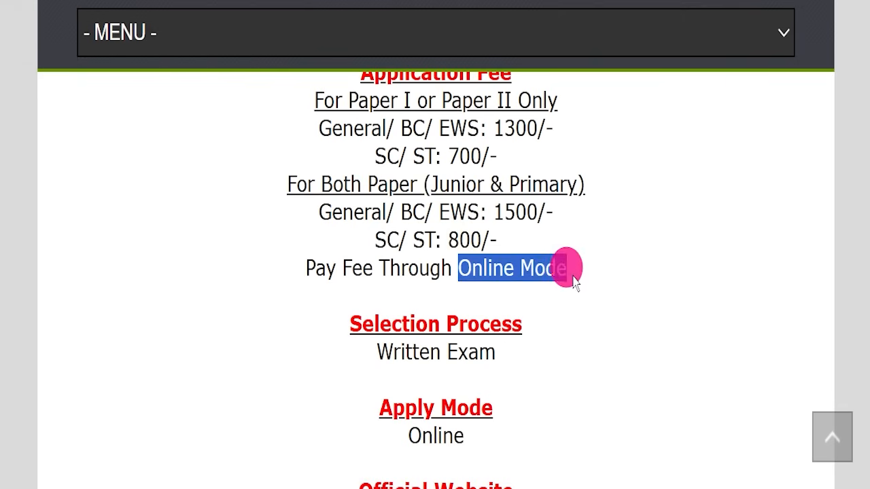
pyautogui.moveTo(315, 363); pyautogui.dragTo(518, 363)
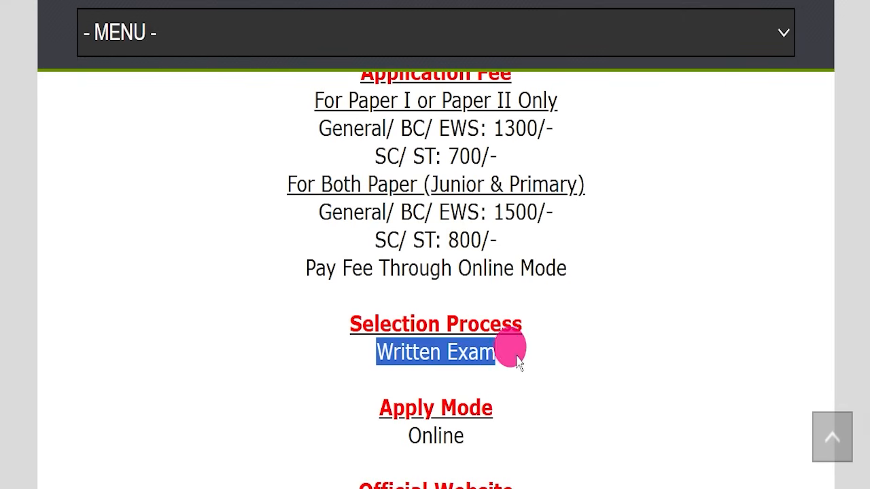
# Step: Find the official website jac.jharkhand.gov.in and the Important Links list
pyautogui.scroll(-3, 562, 320)
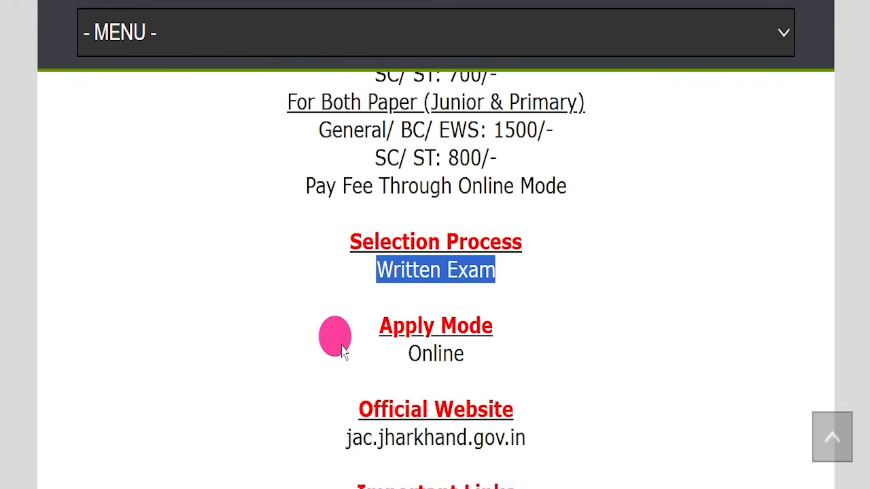
pyautogui.moveTo(341, 351); pyautogui.dragTo(549, 340)
pyautogui.scroll(-2, 549, 340)
pyautogui.moveTo(317, 284); pyautogui.dragTo(552, 278)
pyautogui.click(558, 292)
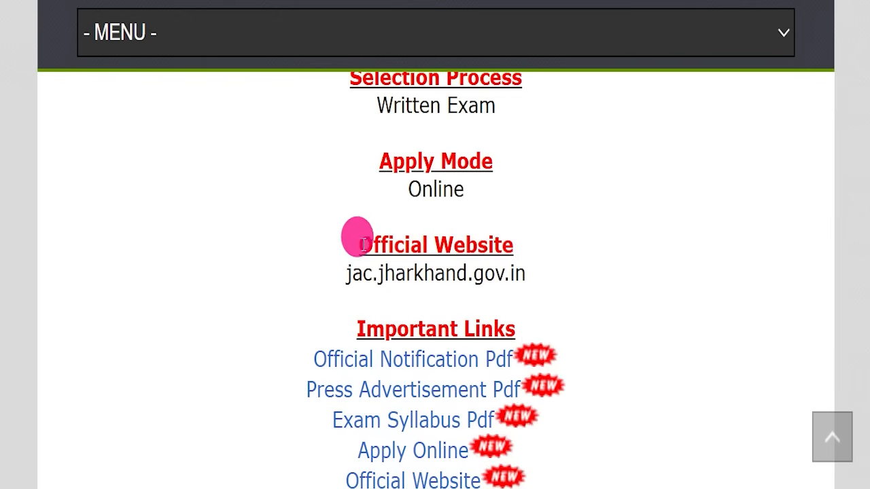
pyautogui.tripleClick(586, 246)
pyautogui.scroll(-2, 611, 234)
pyautogui.click(659, 207)
pyautogui.moveTo(338, 161); pyautogui.dragTo(534, 307)
# Step: Open the Official Notification Pdf and scroll through the 17-page 2026_JHTET_NOTIFICATION.pdf
pyautogui.click(388, 212)
pyautogui.moveTo(280, 201); pyautogui.dragTo(485, 185)
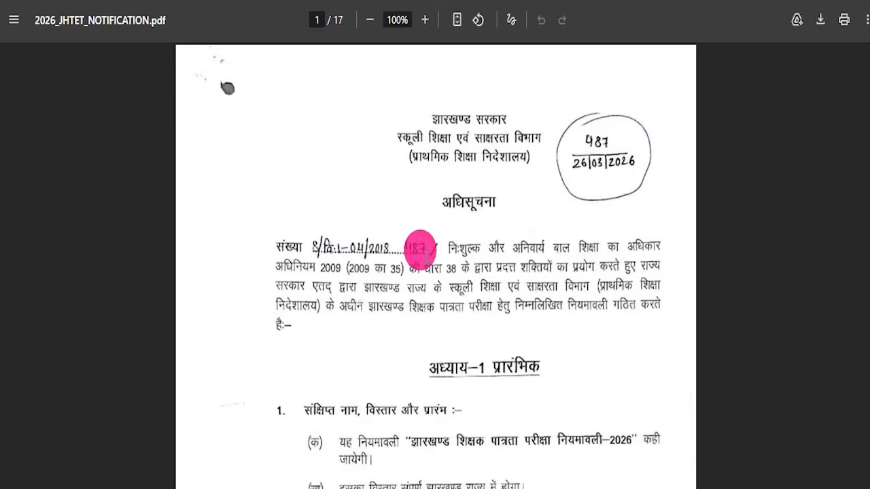
pyautogui.scroll(-5, 481, 252)
pyautogui.scroll(-20, 483, 250)
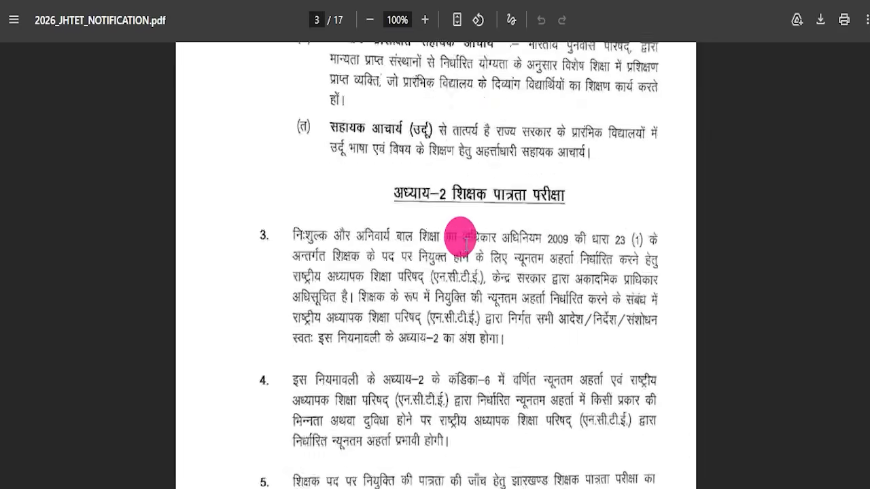
pyautogui.scroll(-20, 373, 248)
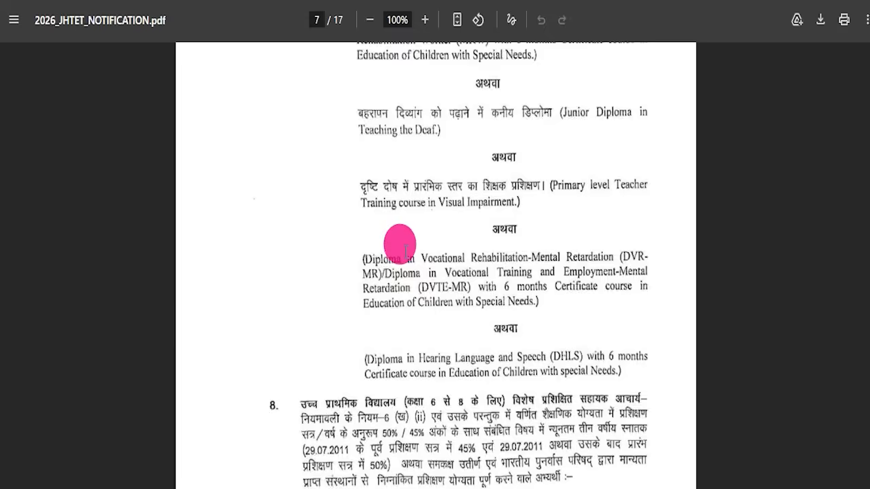
pyautogui.scroll(-20, 471, 255)
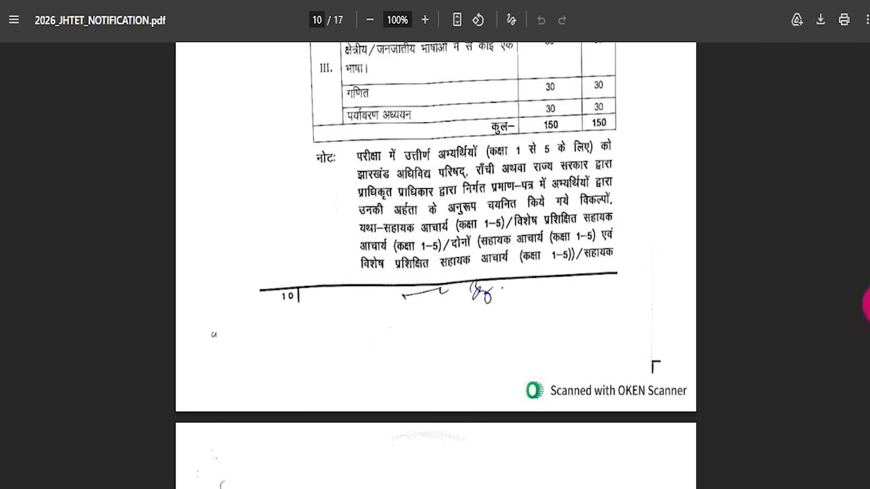
pyautogui.scroll(6, 524, 272)
pyautogui.scroll(-20, 563, 287)
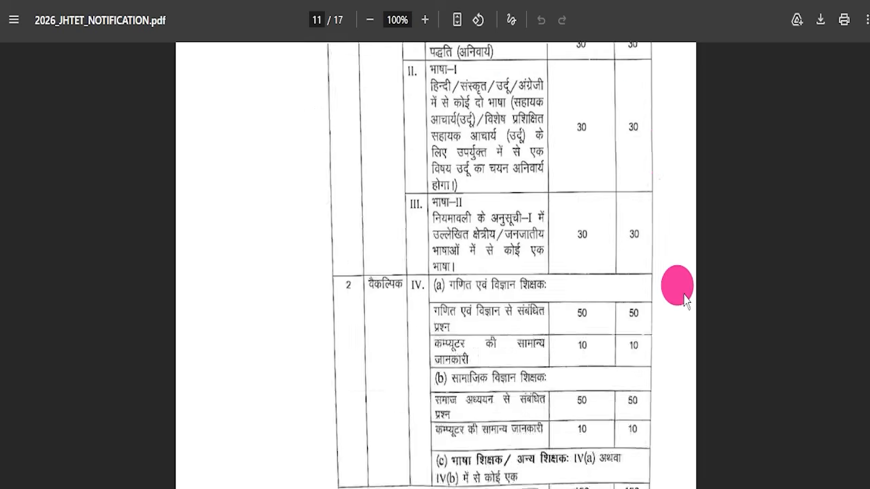
pyautogui.scroll(-4, 813, 318)
pyautogui.scroll(-20, 867, 335)
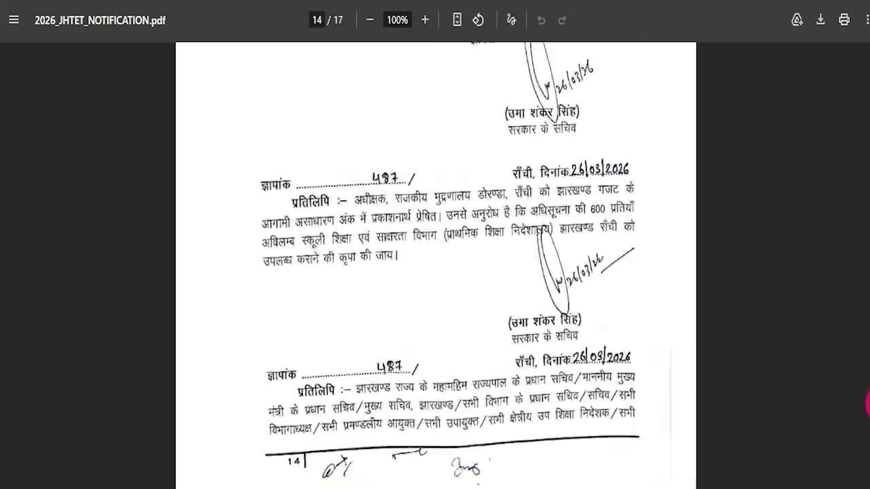
pyautogui.moveTo(868, 418); pyautogui.dragTo(868, 46)
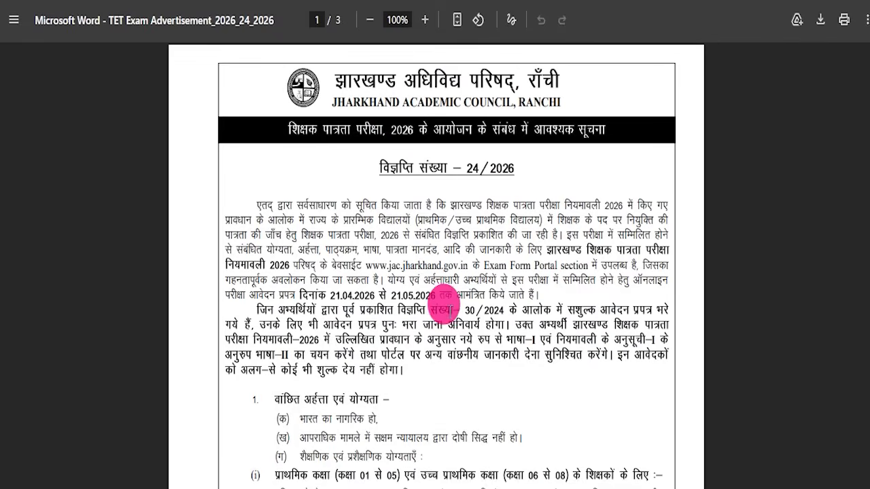
# Step: Scroll through the 3-page press advertisement and the 35-page 2026_JHTET_SYLLABUS.pdf
pyautogui.scroll(-15, 287, 194)
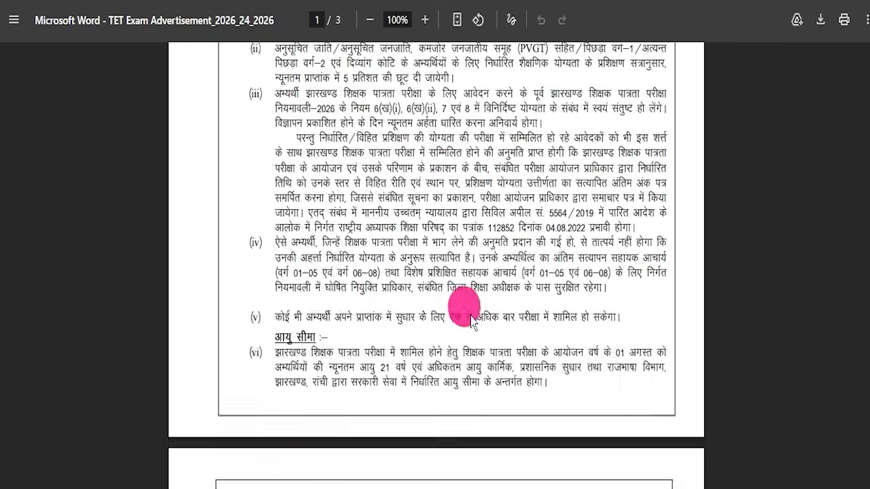
pyautogui.scroll(15, 434, 326)
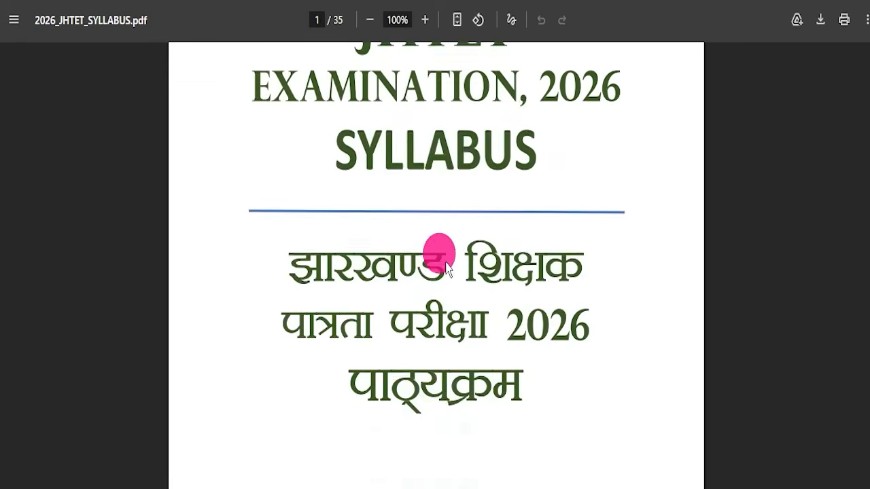
pyautogui.scroll(-20, 446, 266)
pyautogui.scroll(-20, 462, 295)
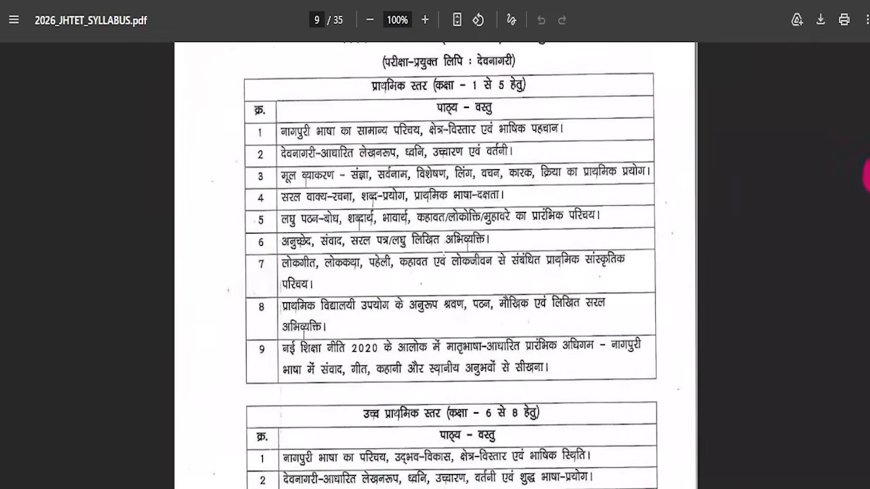
pyautogui.moveTo(868, 172); pyautogui.dragTo(868, 282)
pyautogui.moveTo(868, 387); pyautogui.dragTo(867, 47)
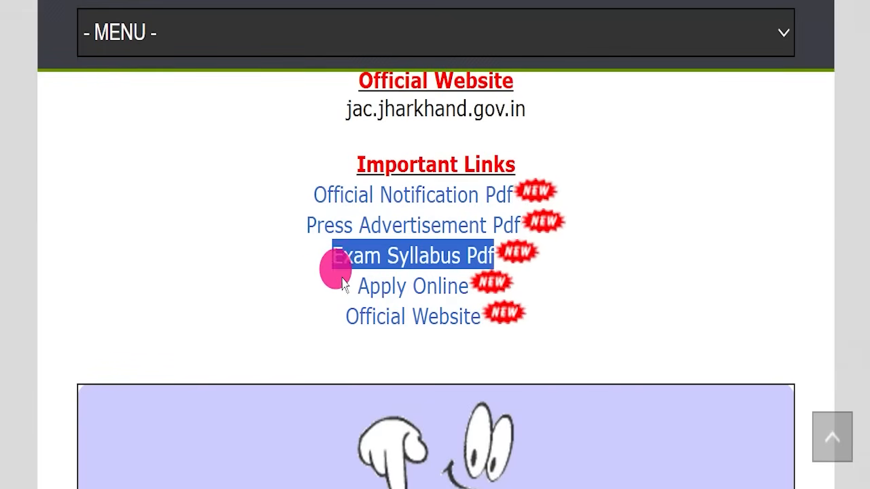
# Step: Go through Apply Online to LOGIN under 'Old Registered Candidate for TET 2024 Portal'
pyautogui.moveTo(357, 286); pyautogui.dragTo(469, 288)
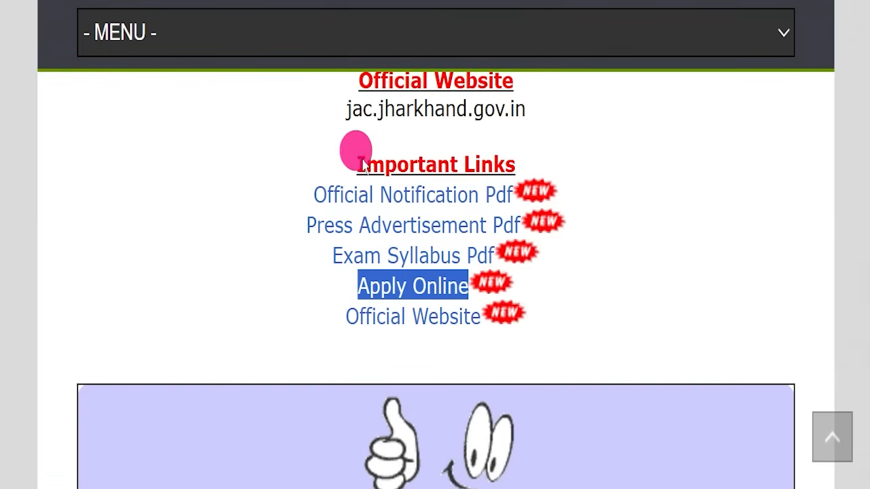
pyautogui.click(335, 155)
pyautogui.moveTo(357, 286); pyautogui.dragTo(464, 287)
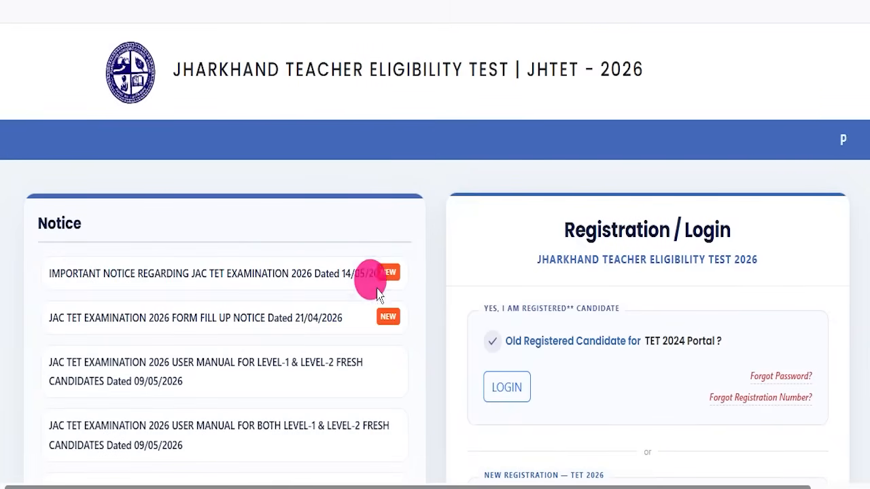
pyautogui.scroll(-4, 439, 281)
pyautogui.scroll(4, 439, 281)
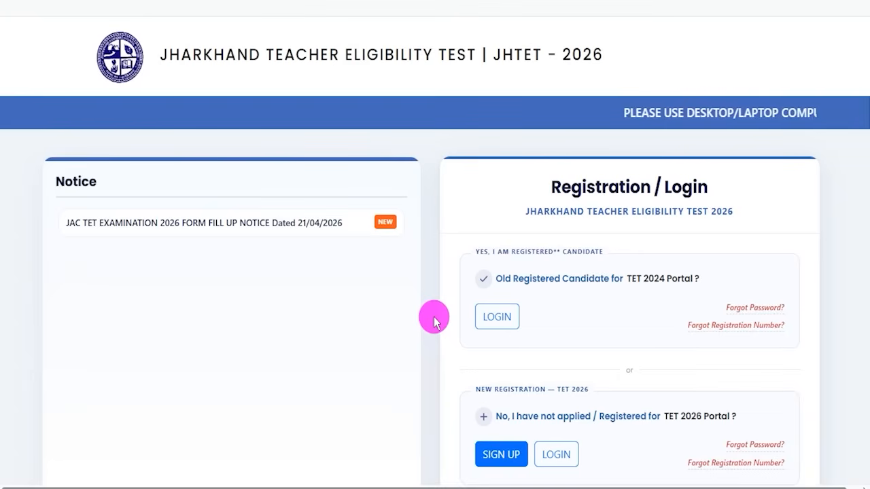
pyautogui.scroll(-2, 435, 317)
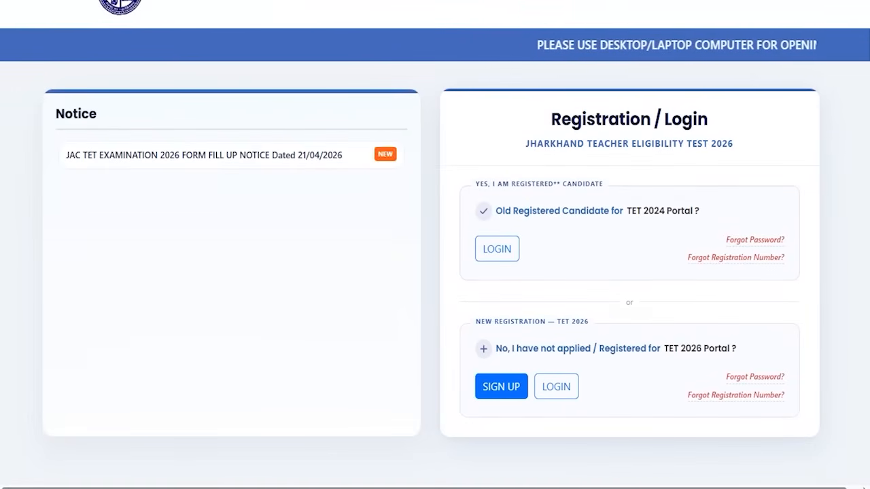
pyautogui.moveTo(454, 227)
pyautogui.mouseDown()
pyautogui.moveTo(537, 259)
pyautogui.moveTo(546, 274)
pyautogui.mouseUp()
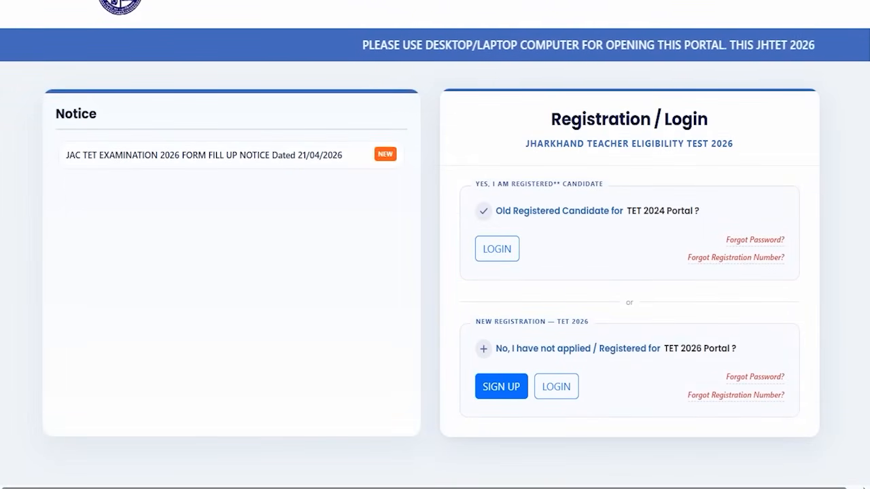
pyautogui.click(493, 252)
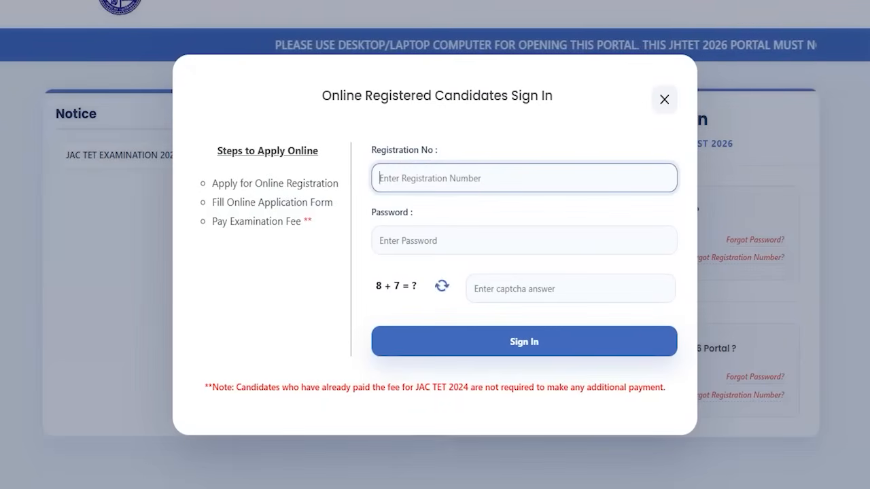
# Step: Inspect the Registration No, Password and captcha fields, then dismiss the sign-in dialog
pyautogui.click(446, 178)
pyautogui.moveTo(451, 179); pyautogui.dragTo(482, 143)
pyautogui.moveTo(442, 239); pyautogui.dragTo(475, 199)
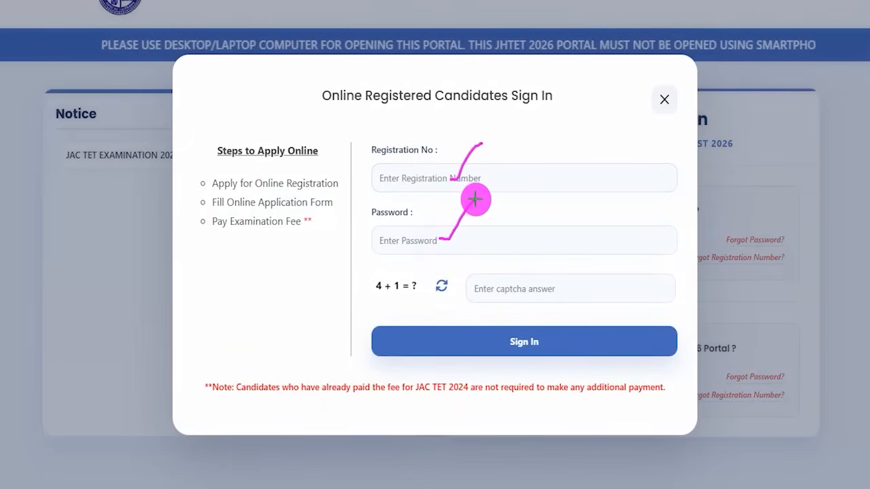
pyautogui.moveTo(378, 296); pyautogui.dragTo(399, 296)
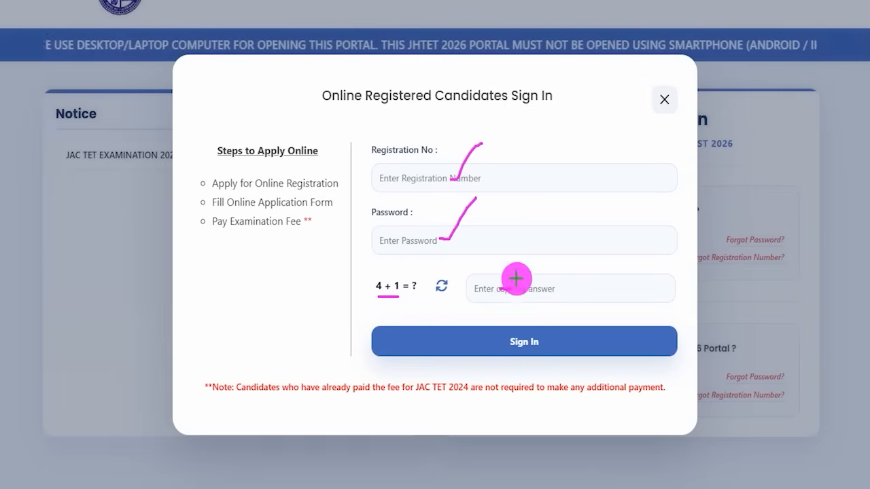
pyautogui.moveTo(625, 199)
pyautogui.mouseDown()
pyautogui.moveTo(587, 306)
pyautogui.moveTo(552, 331)
pyautogui.mouseUp()
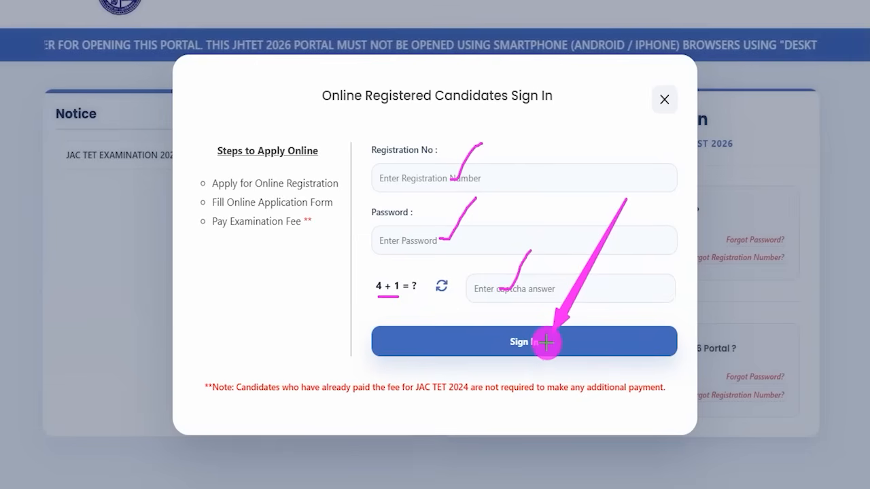
pyautogui.press('Escape')
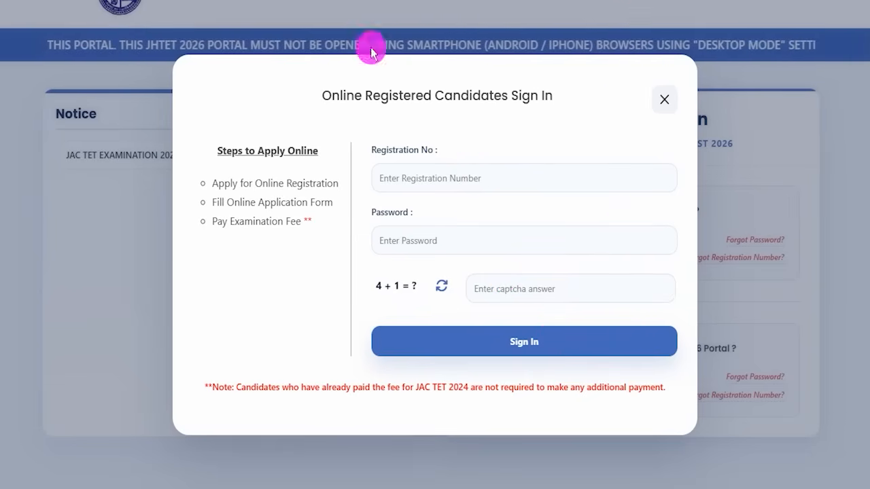
pyautogui.click(665, 99)
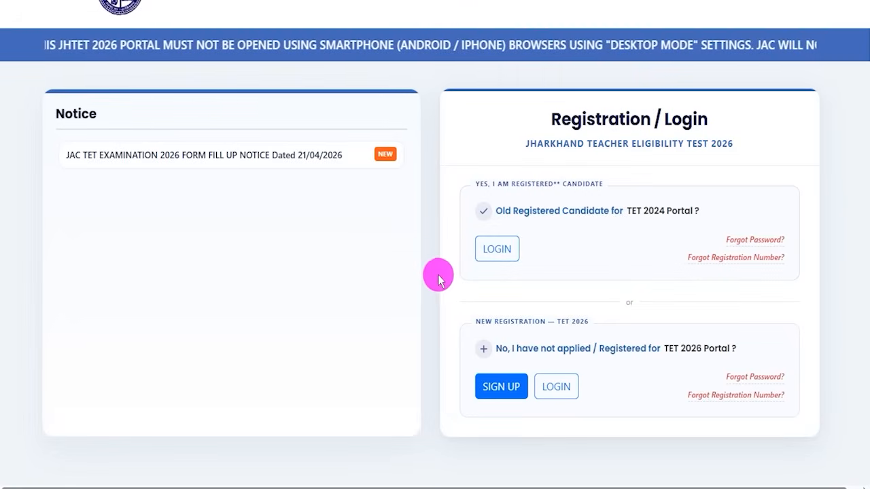
pyautogui.scroll(-1, 444, 246)
pyautogui.scroll(1, 445, 233)
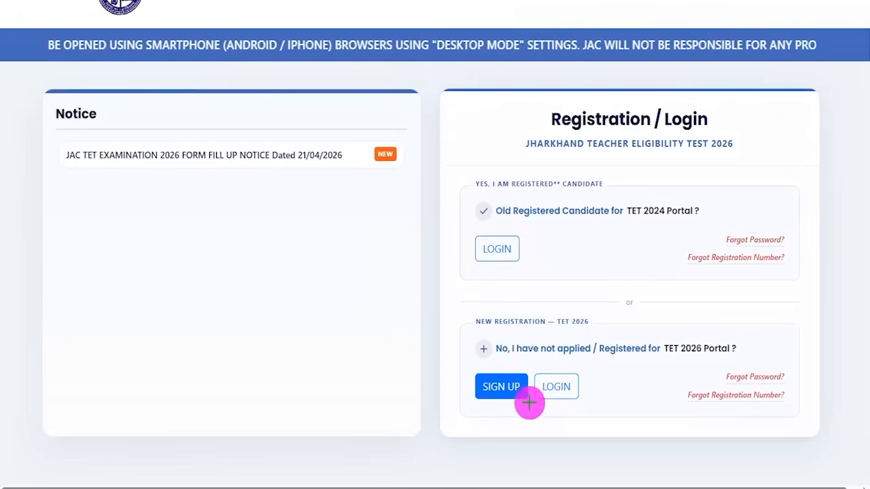
# Step: Choose SCHEDULED CASTE as the Category on the new registration form
pyautogui.moveTo(445, 363)
pyautogui.mouseDown()
pyautogui.moveTo(535, 389)
pyautogui.moveTo(535, 414)
pyautogui.mouseUp()
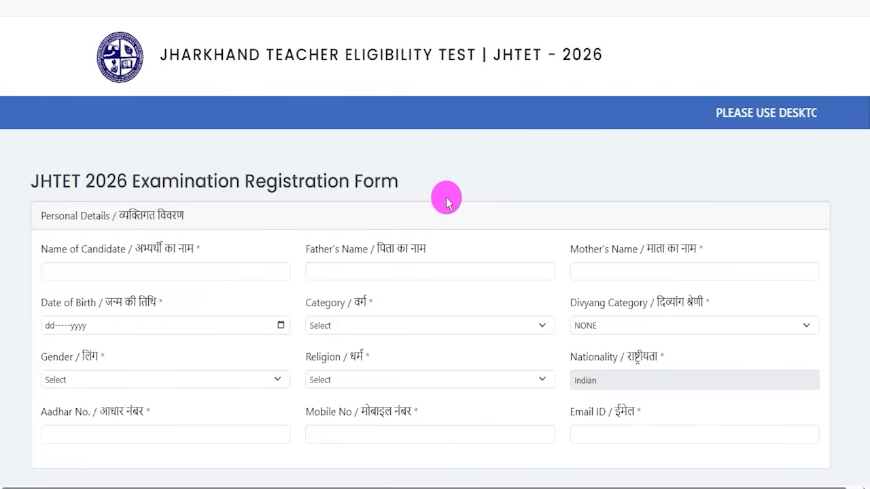
pyautogui.scroll(-2, 446, 197)
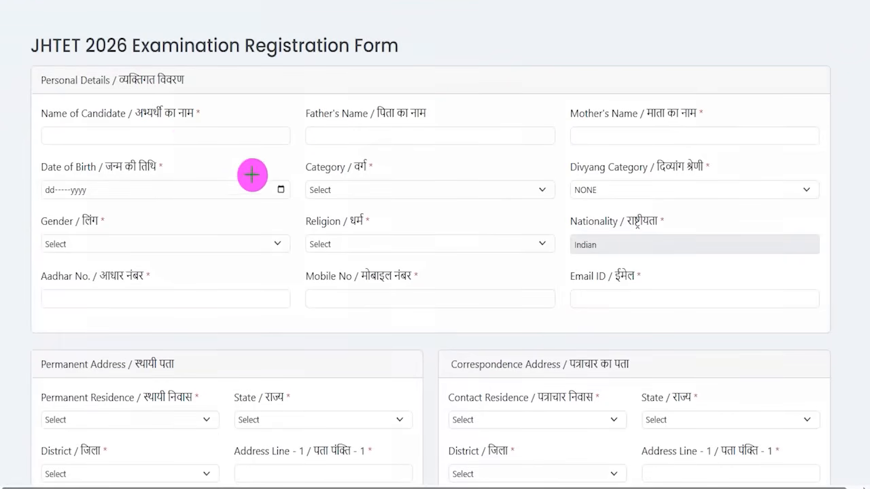
pyautogui.moveTo(193, 135); pyautogui.dragTo(226, 100)
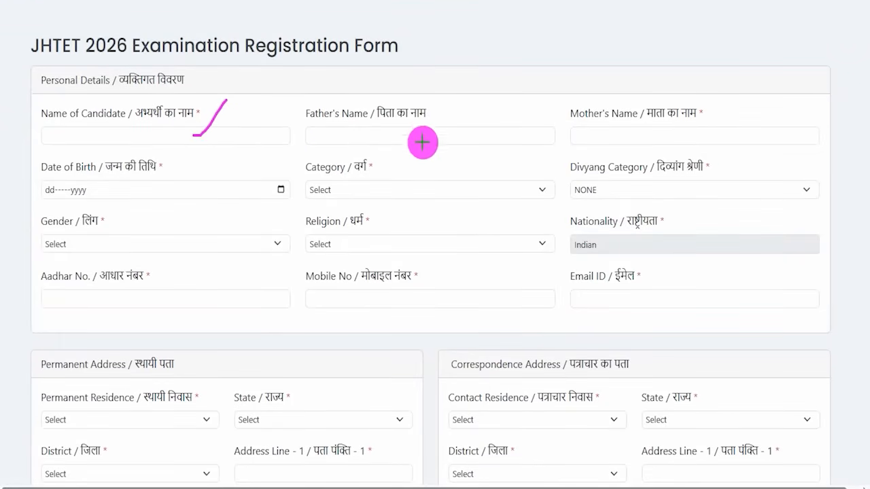
pyautogui.moveTo(451, 100); pyautogui.dragTo(450, 102)
pyautogui.moveTo(678, 127); pyautogui.dragTo(701, 95)
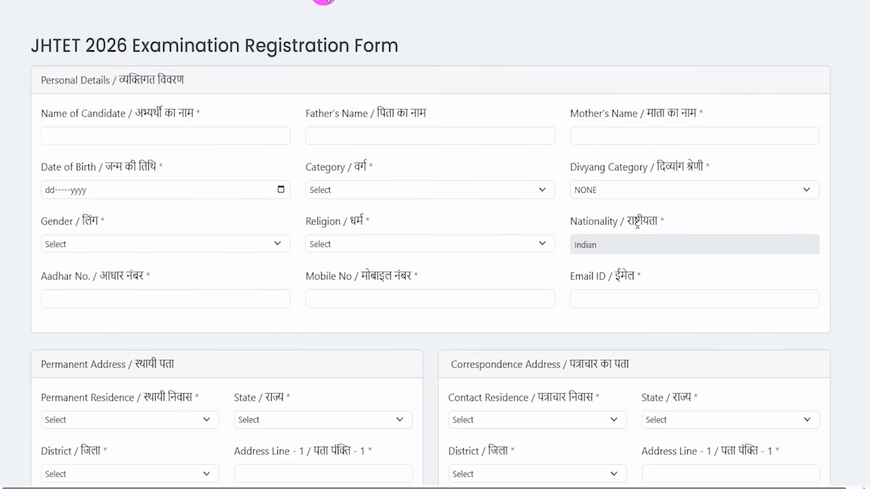
pyautogui.click(282, 191)
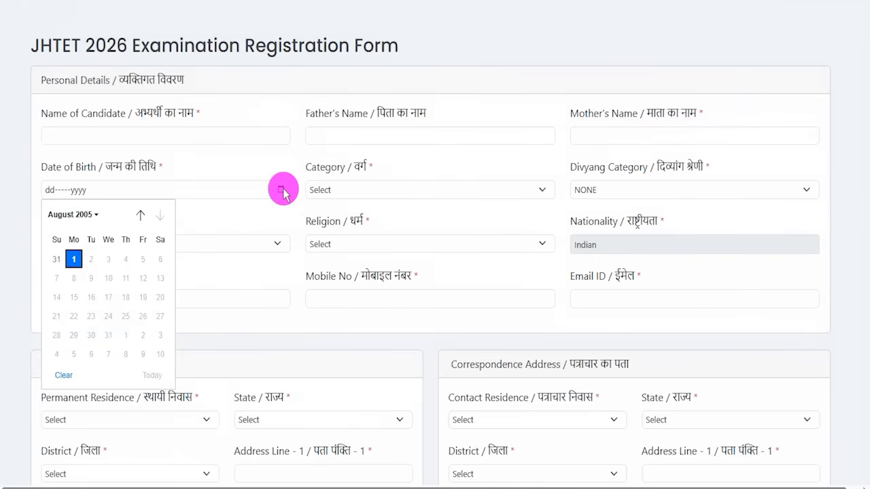
pyautogui.click(381, 192)
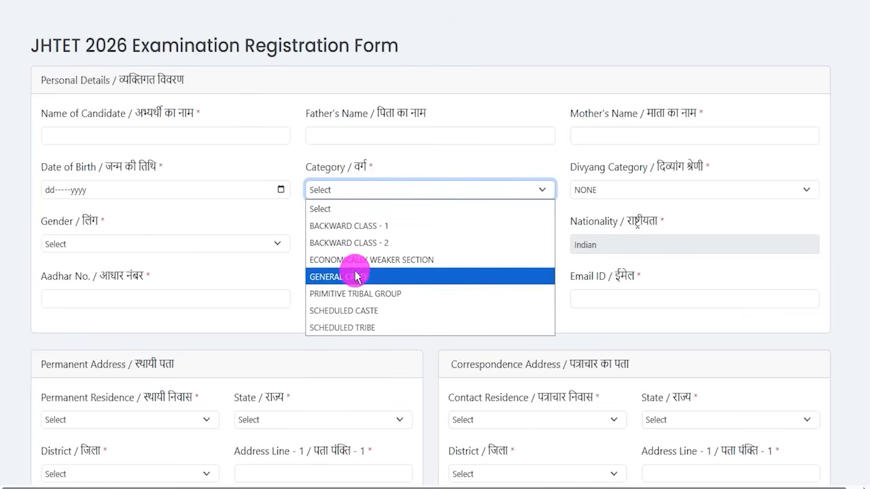
pyautogui.click(351, 311)
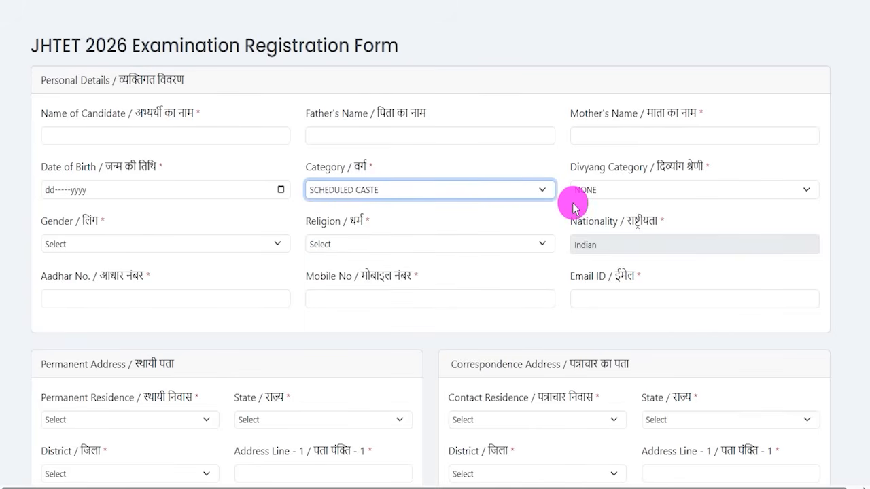
# Step: Keep Divyang at NONE, and set Gender to MALE and Religion to CHRISTIANITY
pyautogui.click(609, 190)
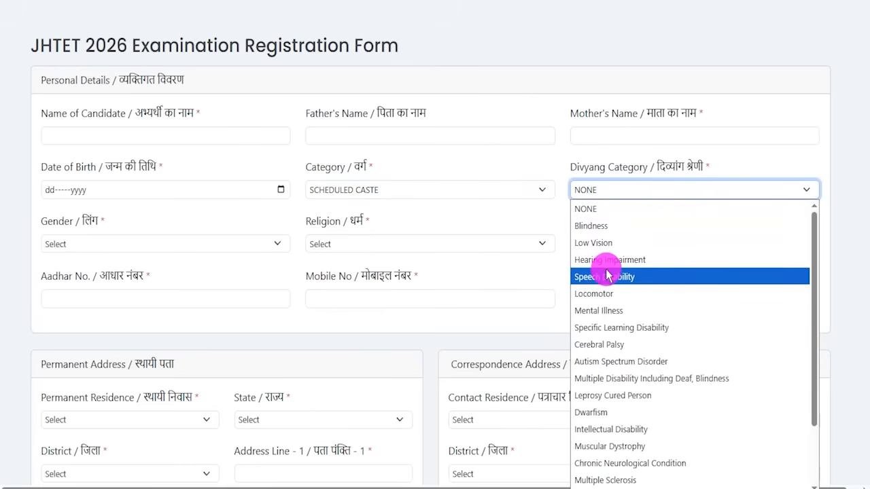
pyautogui.click(595, 208)
pyautogui.click(125, 241)
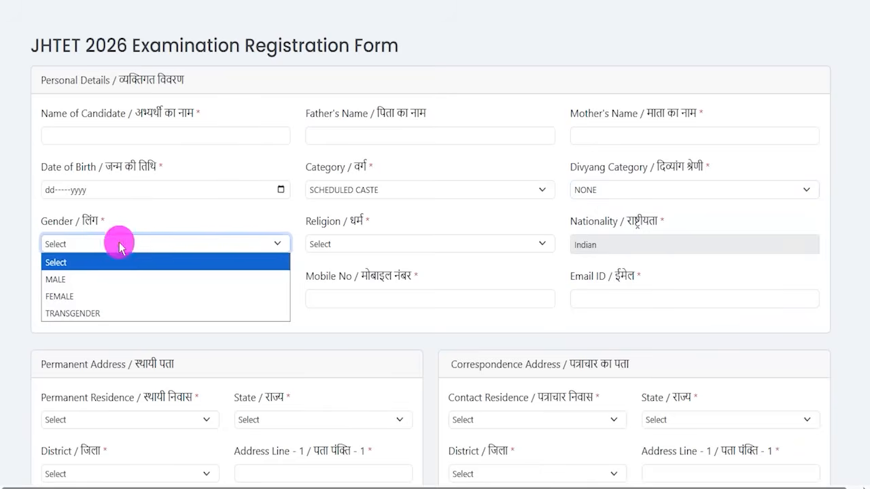
pyautogui.click(68, 277)
pyautogui.click(350, 244)
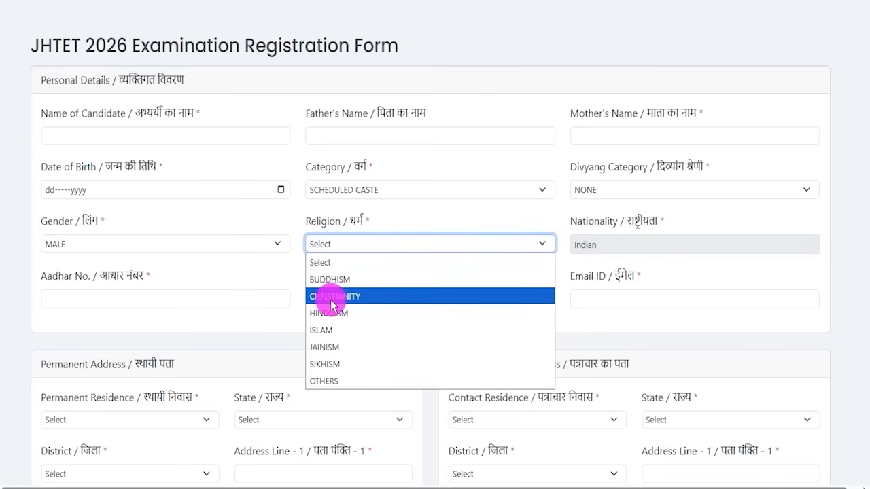
pyautogui.click(333, 297)
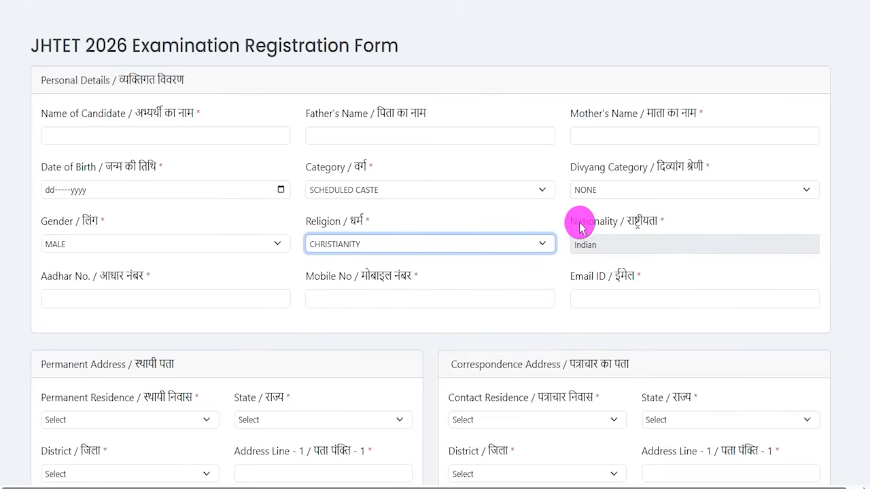
# Step: Move on to the Aadhar number and mobile number fields
pyautogui.moveTo(576, 222); pyautogui.dragTo(641, 223)
pyautogui.doubleClick(583, 245)
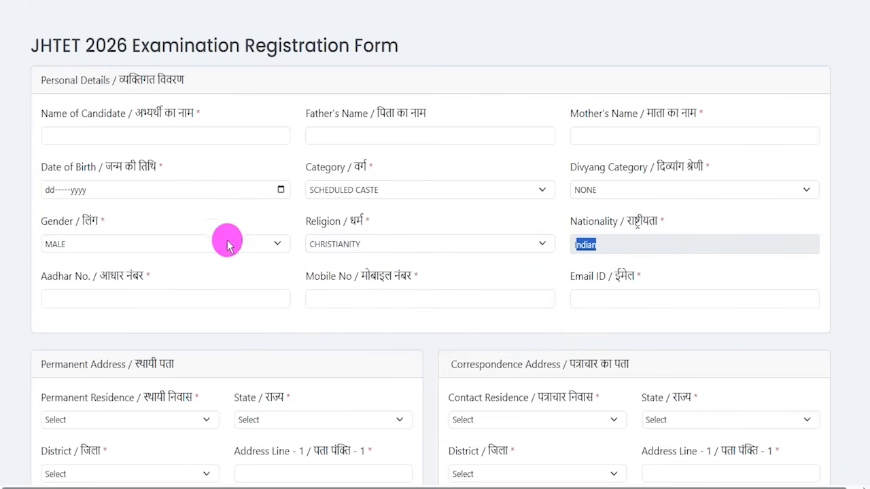
pyautogui.moveTo(54, 280); pyautogui.dragTo(120, 276)
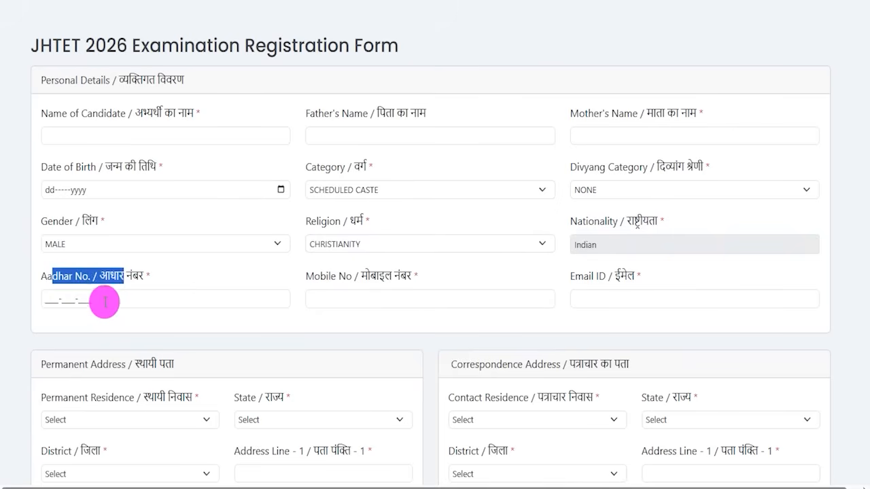
pyautogui.click(104, 299)
pyautogui.moveTo(318, 278); pyautogui.dragTo(374, 277)
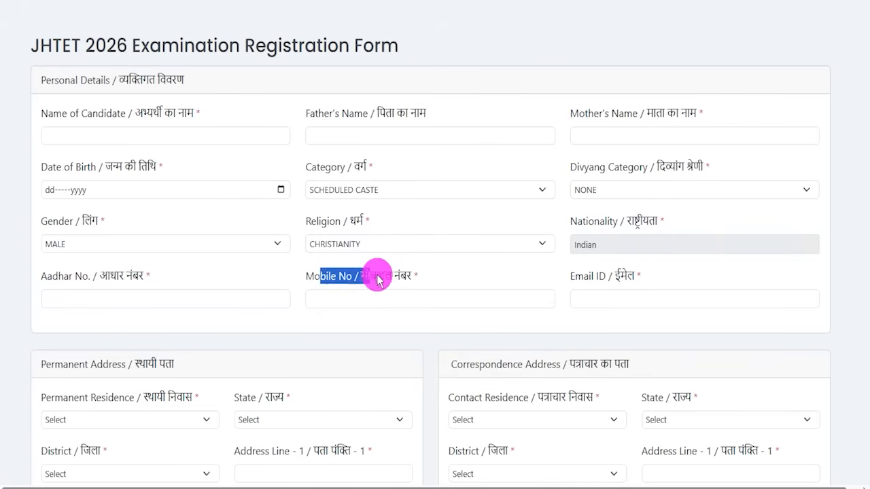
pyautogui.click(362, 297)
pyautogui.moveTo(578, 278); pyautogui.dragTo(618, 277)
pyautogui.click(575, 297)
pyautogui.scroll(-1, 266, 319)
pyautogui.scroll(-2, 266, 319)
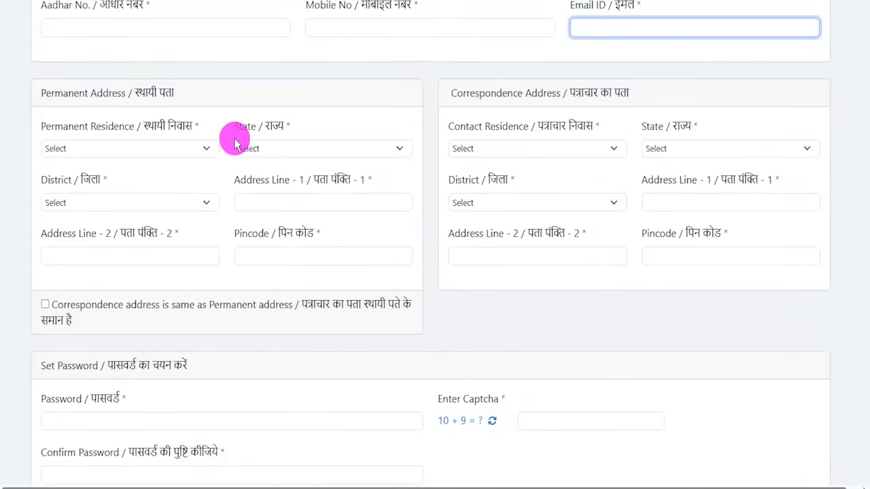
pyautogui.moveTo(100, 147); pyautogui.dragTo(124, 147)
pyautogui.moveTo(248, 144); pyautogui.dragTo(281, 145)
pyautogui.moveTo(100, 200); pyautogui.dragTo(117, 200)
pyautogui.moveTo(255, 202); pyautogui.dragTo(307, 203)
pyautogui.moveTo(81, 258); pyautogui.dragTo(125, 259)
pyautogui.moveTo(275, 258); pyautogui.dragTo(338, 258)
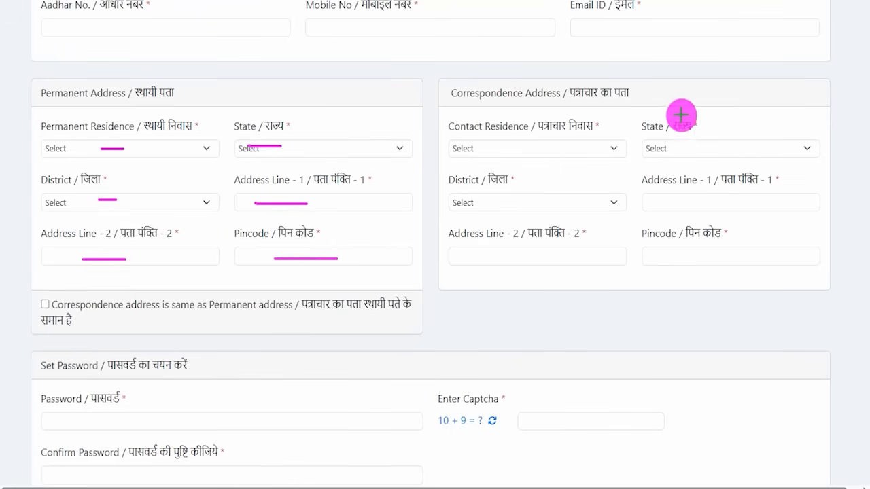
pyautogui.moveTo(644, 99); pyautogui.dragTo(681, 54)
pyautogui.moveTo(510, 202); pyautogui.dragTo(566, 201)
pyautogui.moveTo(661, 210); pyautogui.dragTo(687, 208)
pyautogui.moveTo(528, 259); pyautogui.dragTo(568, 256)
pyautogui.moveTo(674, 253); pyautogui.dragTo(730, 252)
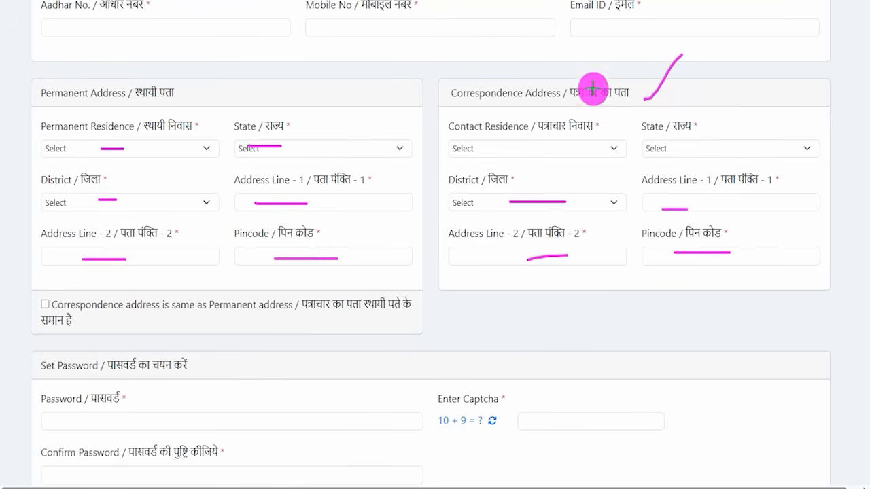
pyautogui.moveTo(659, 98); pyautogui.dragTo(697, 49)
pyautogui.moveTo(188, 95); pyautogui.dragTo(235, 49)
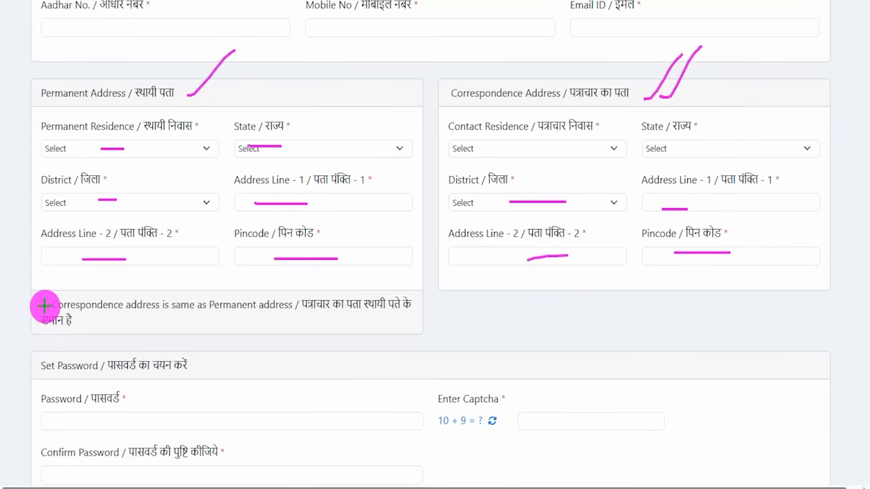
pyautogui.moveTo(45, 305); pyautogui.dragTo(71, 257)
pyautogui.moveTo(81, 314); pyautogui.dragTo(107, 313)
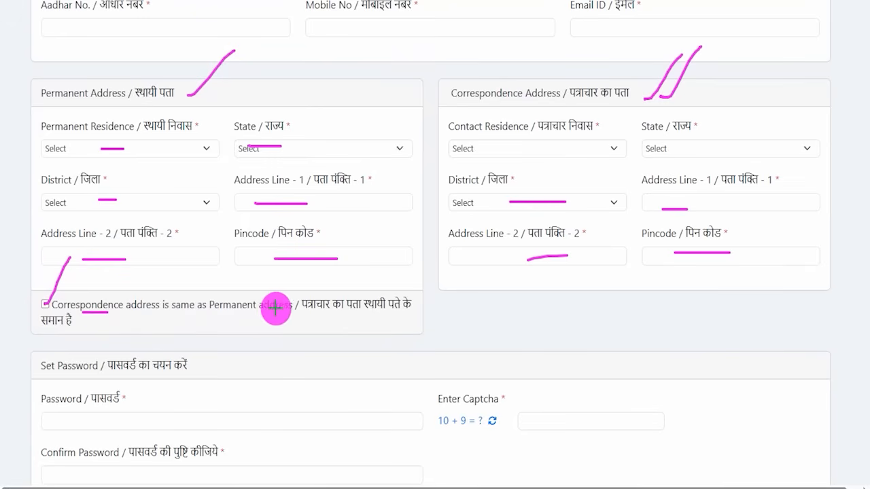
pyautogui.moveTo(454, 108); pyautogui.dragTo(555, 107)
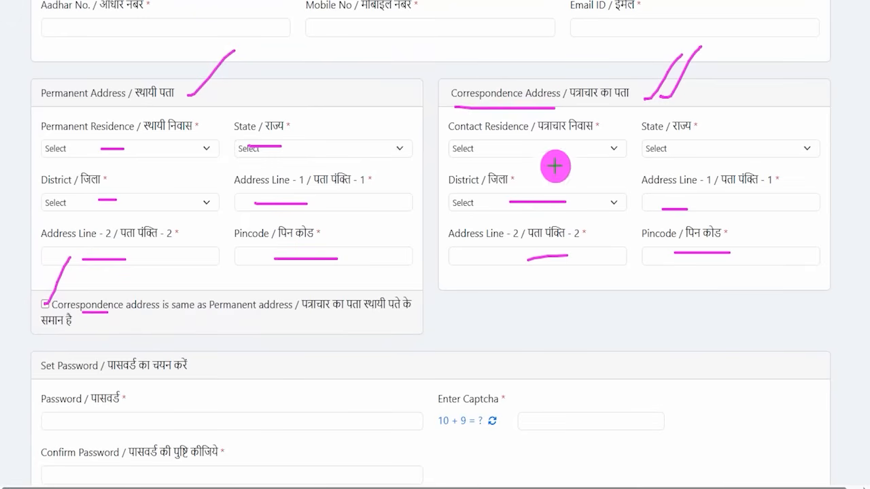
pyautogui.moveTo(41, 106); pyautogui.dragTo(105, 105)
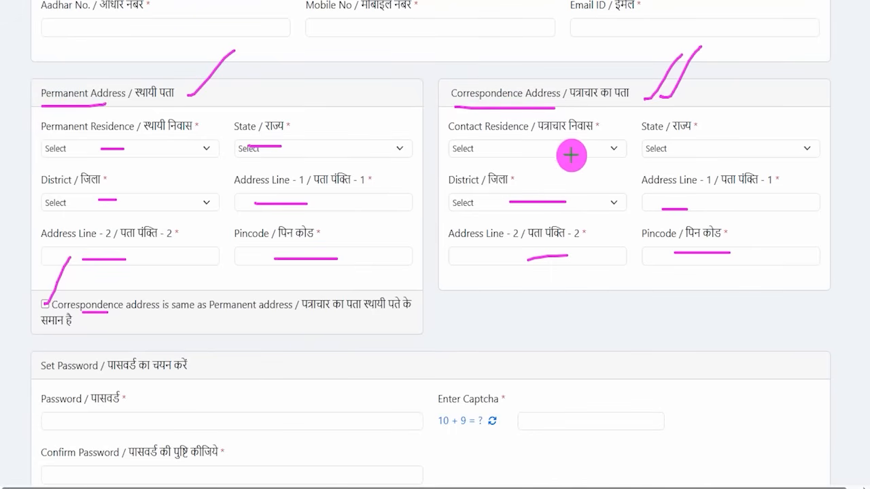
pyautogui.moveTo(582, 232); pyautogui.dragTo(588, 232)
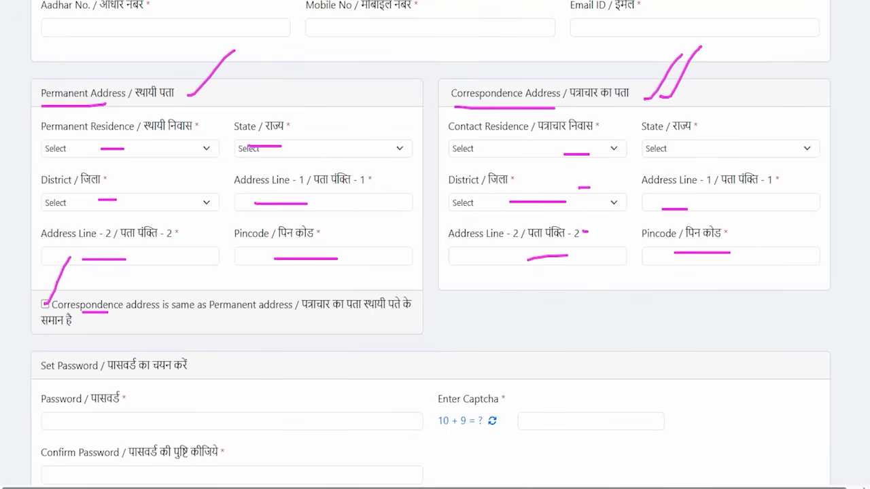
# Step: Enter an account password meeting the length, letter, number and special-character rules
pyautogui.press('Escape')
pyautogui.scroll(-3, 120, 286)
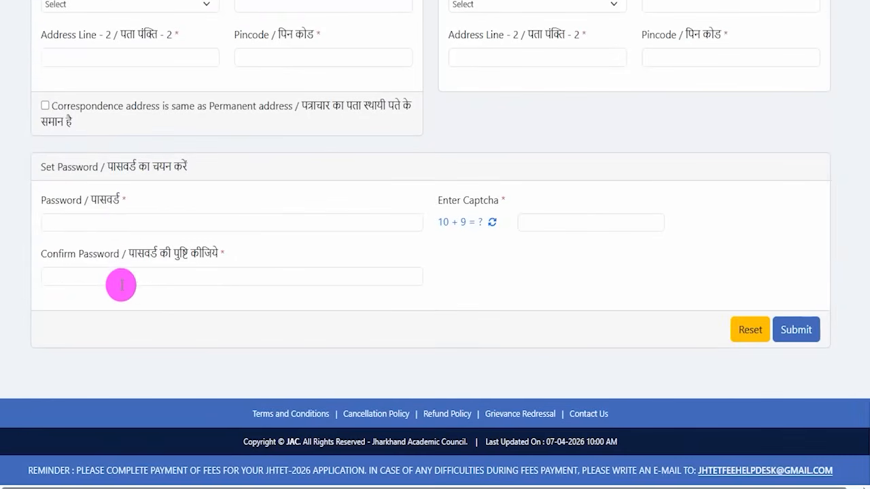
pyautogui.click(120, 224)
pyautogui.click(120, 227)
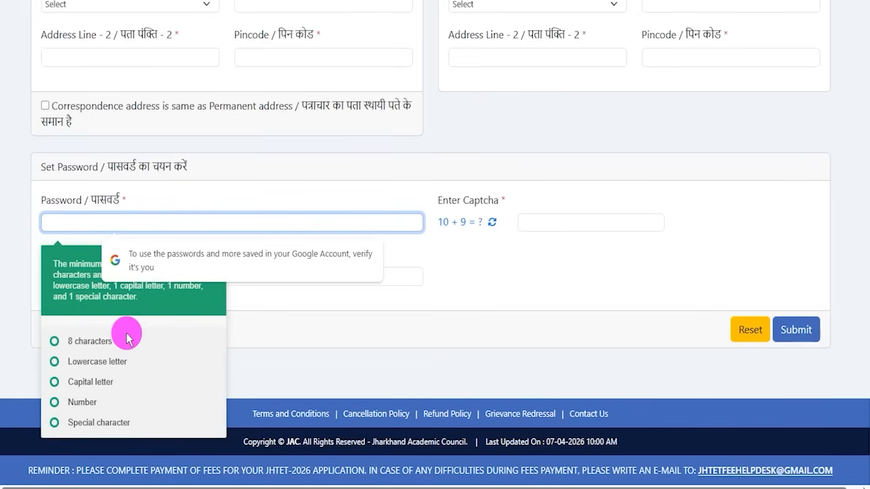
pyautogui.click(102, 222)
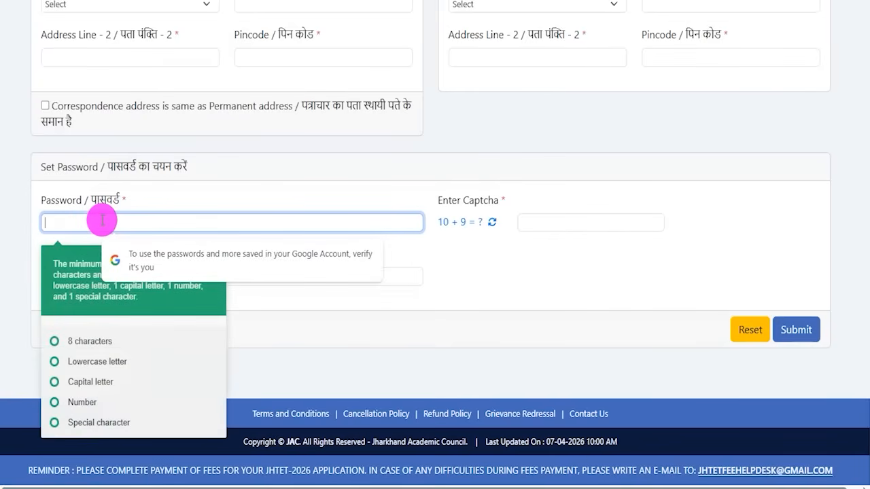
pyautogui.write('A')
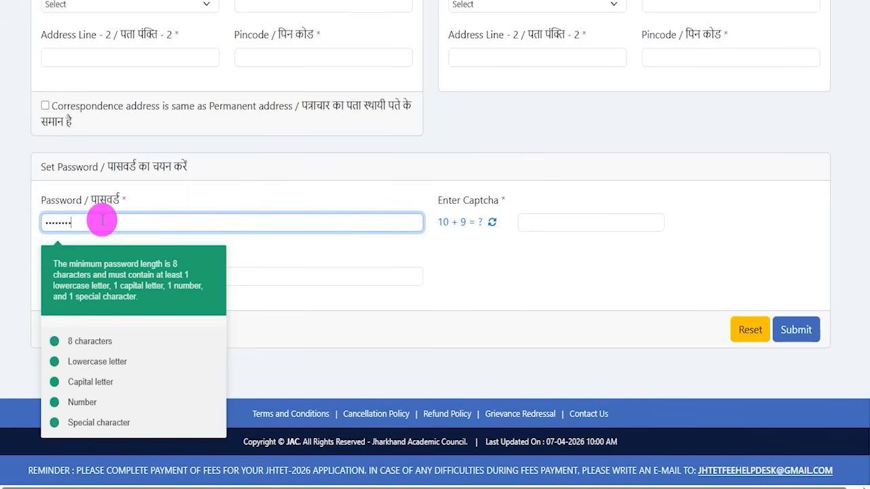
pyautogui.write('@')
pyautogui.click(163, 310)
# Step: Mark the Confirm Password field, the 10 + 9 captcha sum and its answer field for viewers
pyautogui.moveTo(149, 279); pyautogui.dragTo(187, 239)
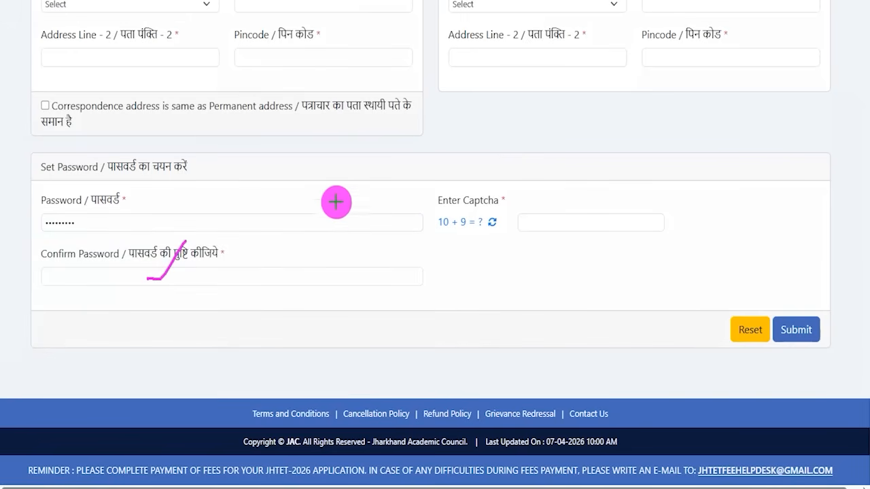
pyautogui.moveTo(439, 236); pyautogui.dragTo(480, 236)
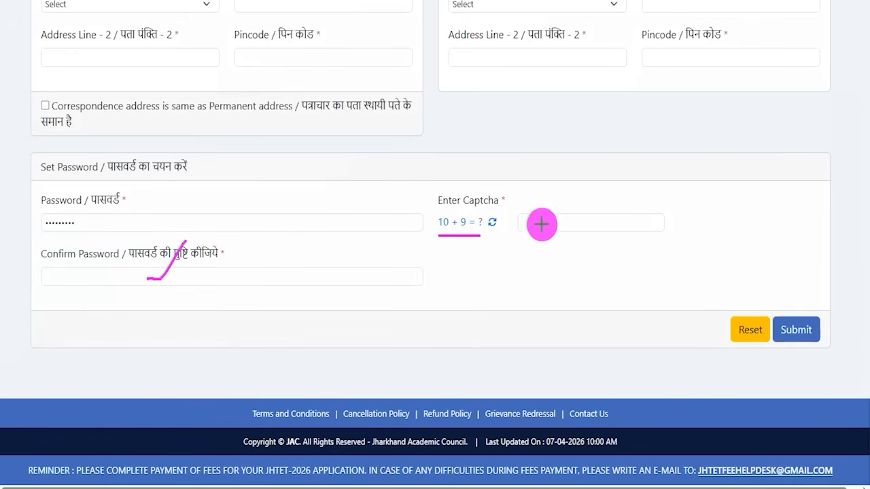
pyautogui.moveTo(563, 222); pyautogui.dragTo(597, 184)
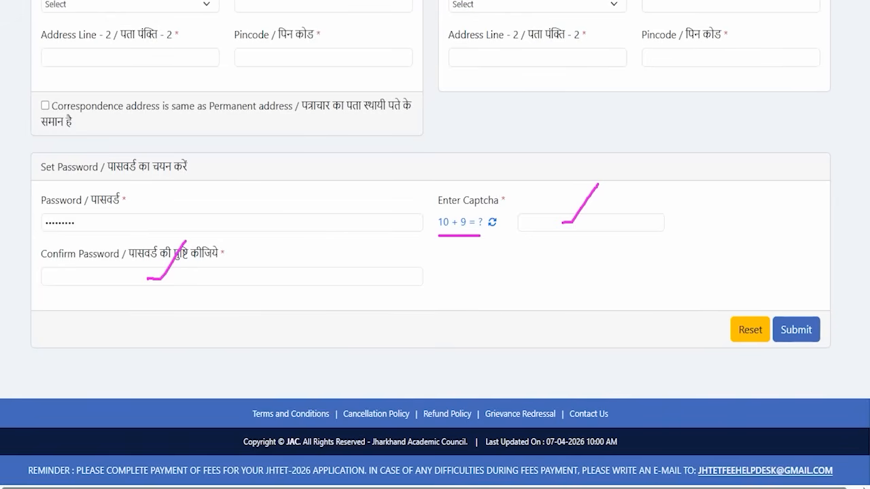
pyautogui.moveTo(826, 136); pyautogui.dragTo(804, 303)
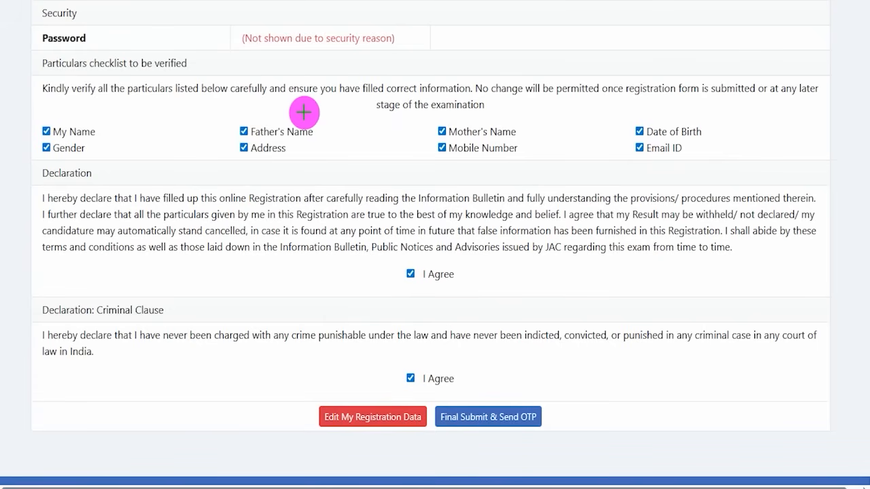
# Step: Annotate the preview's password rows and tick off each particulars checklist item
pyautogui.moveTo(147, 33); pyautogui.dragTo(170, 13)
pyautogui.moveTo(415, 23); pyautogui.dragTo(453, 4)
pyautogui.moveTo(559, 20); pyautogui.dragTo(607, 4)
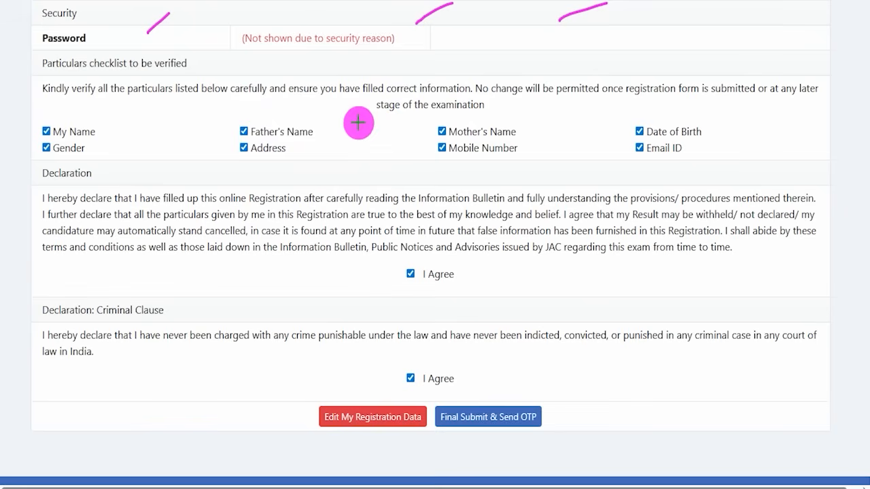
pyautogui.moveTo(49, 127); pyautogui.dragTo(74, 97)
pyautogui.moveTo(55, 155); pyautogui.dragTo(71, 135)
pyautogui.moveTo(250, 127); pyautogui.dragTo(272, 107)
pyautogui.moveTo(254, 160); pyautogui.dragTo(278, 139)
pyautogui.moveTo(452, 131); pyautogui.dragTo(469, 110)
pyautogui.moveTo(453, 156); pyautogui.dragTo(466, 141)
pyautogui.moveTo(643, 126); pyautogui.dragTo(663, 104)
pyautogui.moveTo(647, 155); pyautogui.dragTo(666, 132)
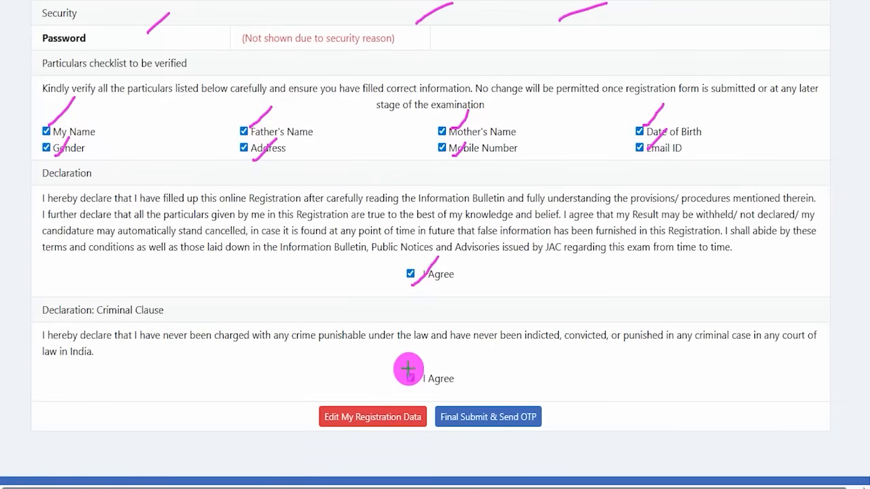
# Step: Tick the criminal-clause declaration, then use Final Submit & Send OTP
pyautogui.moveTo(408, 369); pyautogui.dragTo(435, 334)
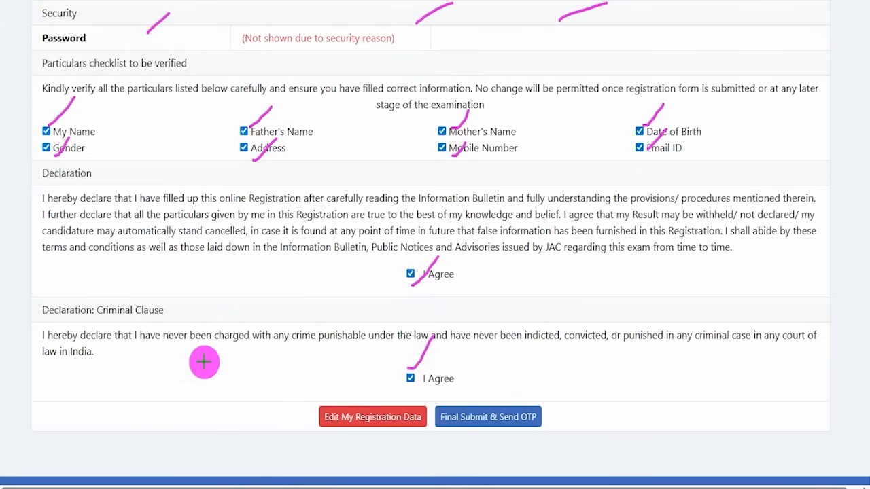
pyautogui.moveTo(203, 359); pyautogui.dragTo(316, 407)
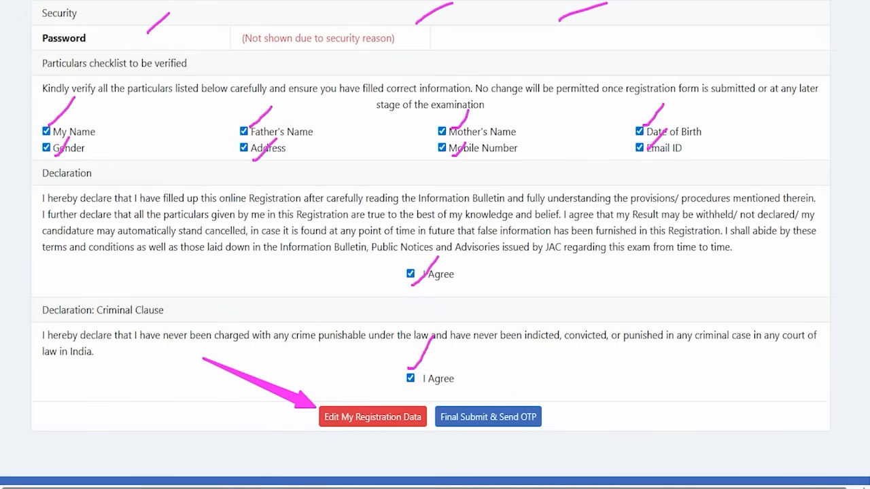
pyautogui.moveTo(713, 368); pyautogui.dragTo(552, 407)
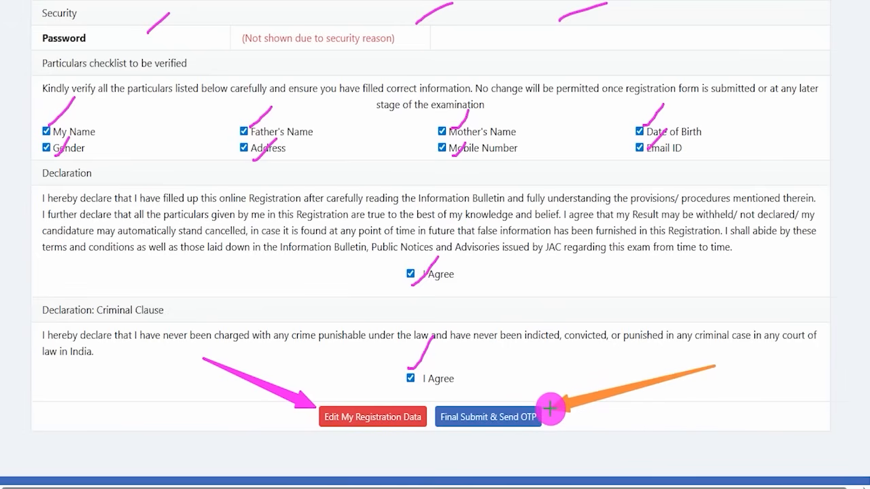
pyautogui.click(516, 417)
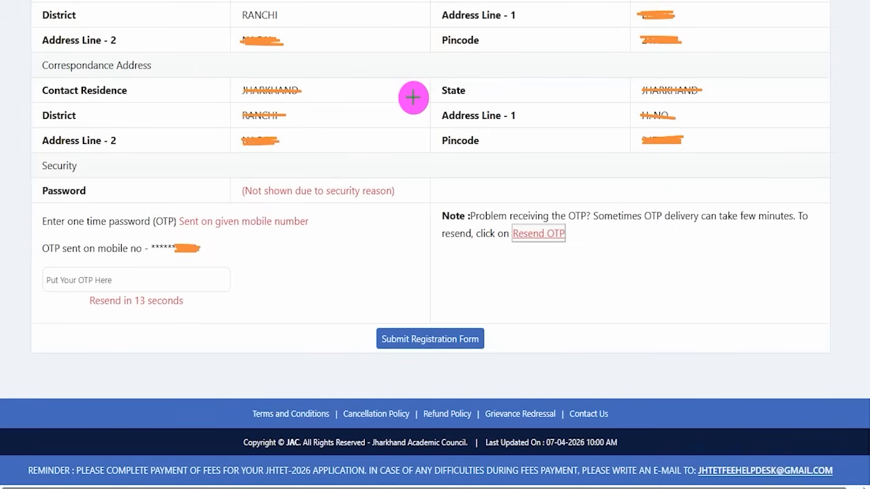
# Step: Point out the OTP field and submit button, then box the Registration No. on the status page
pyautogui.moveTo(138, 278); pyautogui.dragTo(166, 235)
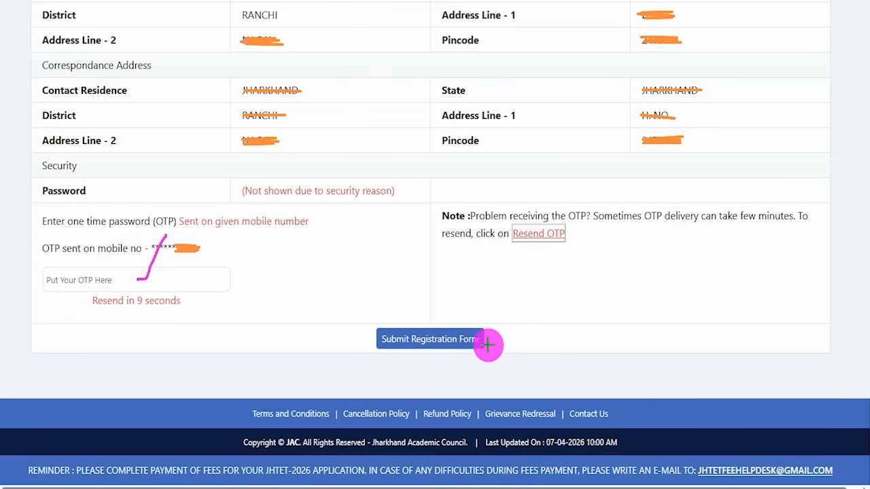
pyautogui.moveTo(652, 334); pyautogui.dragTo(493, 341)
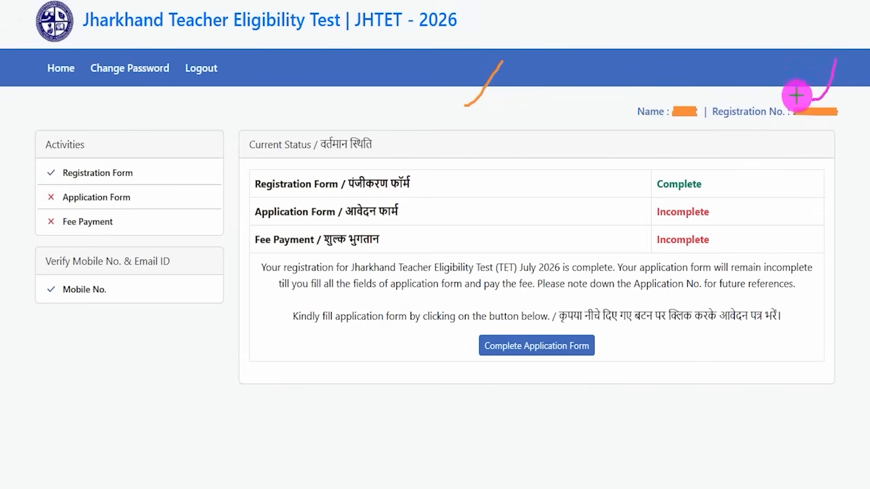
pyautogui.moveTo(790, 101); pyautogui.dragTo(847, 124)
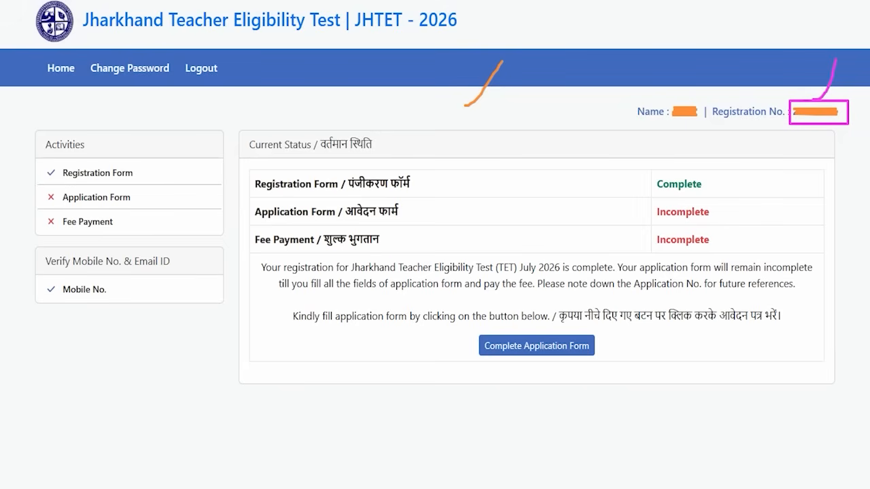
pyautogui.moveTo(465, 327); pyautogui.dragTo(614, 368)
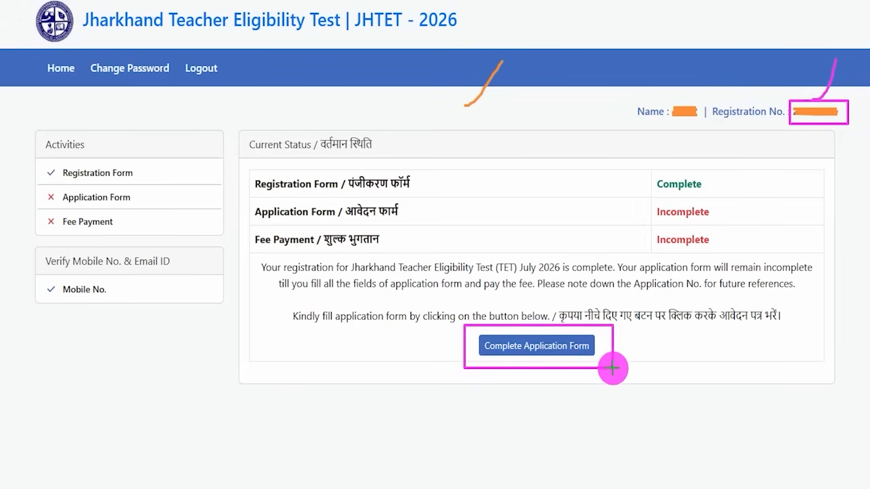
# Step: Open the application form and settle on Both (Level - 1 & Level -2) under Applying For
pyautogui.click(600, 347)
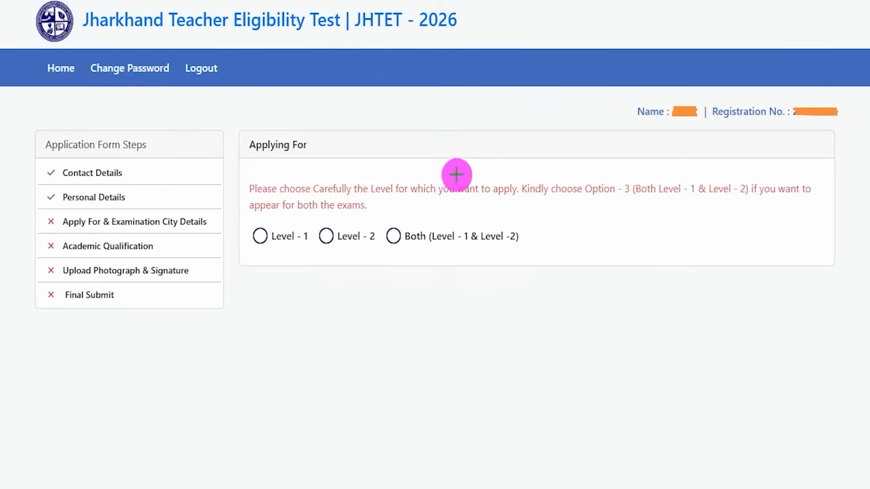
pyautogui.moveTo(345, 144); pyautogui.dragTo(380, 99)
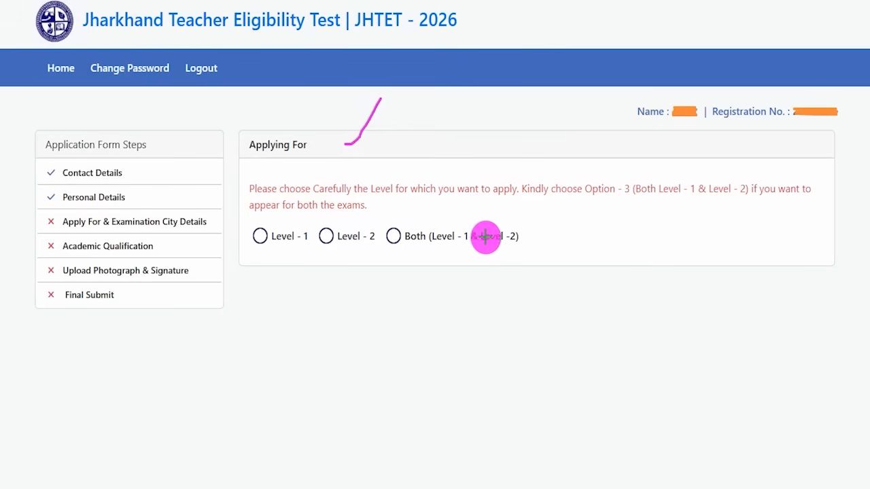
pyautogui.moveTo(528, 235); pyautogui.dragTo(551, 207)
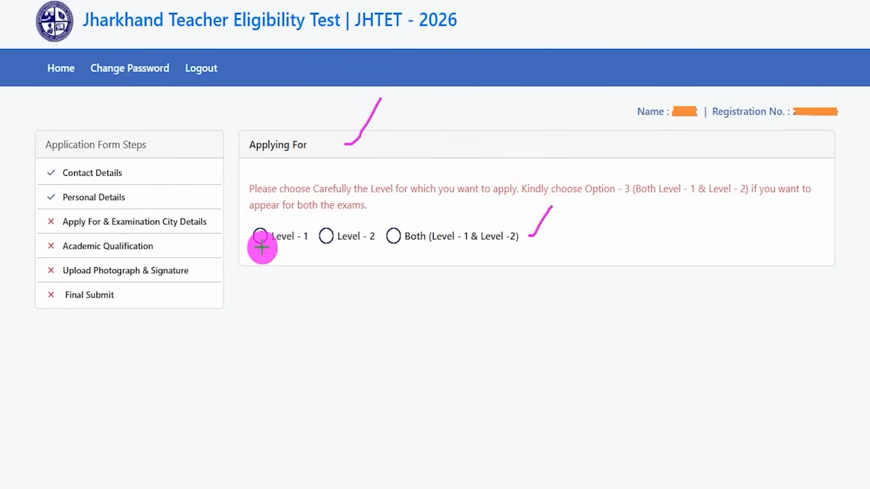
pyautogui.moveTo(259, 236); pyautogui.dragTo(281, 202)
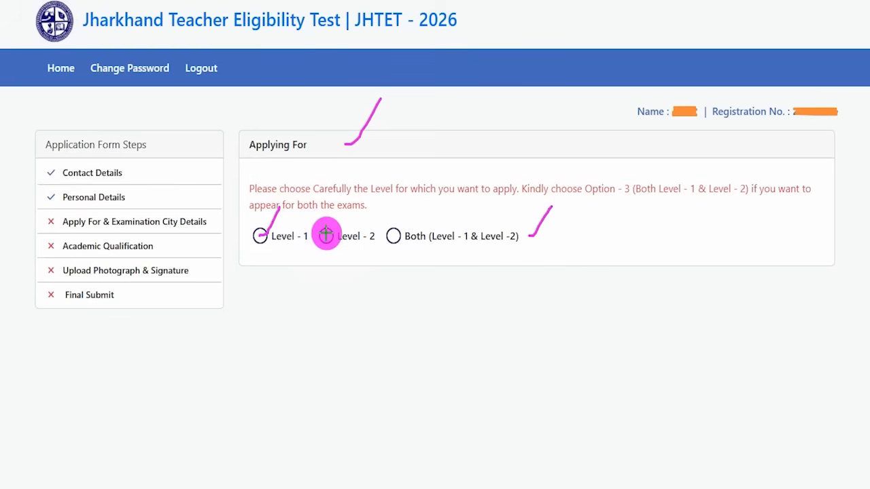
pyautogui.moveTo(326, 235); pyautogui.dragTo(345, 211)
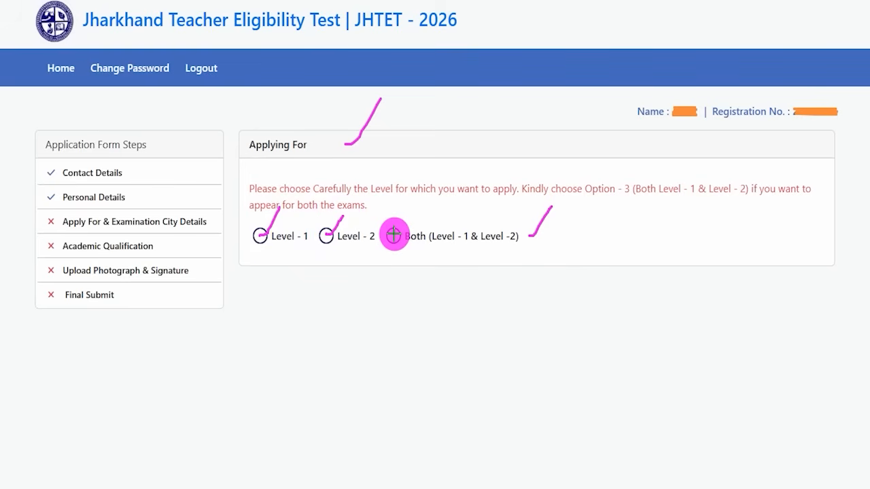
pyautogui.moveTo(395, 236); pyautogui.dragTo(424, 209)
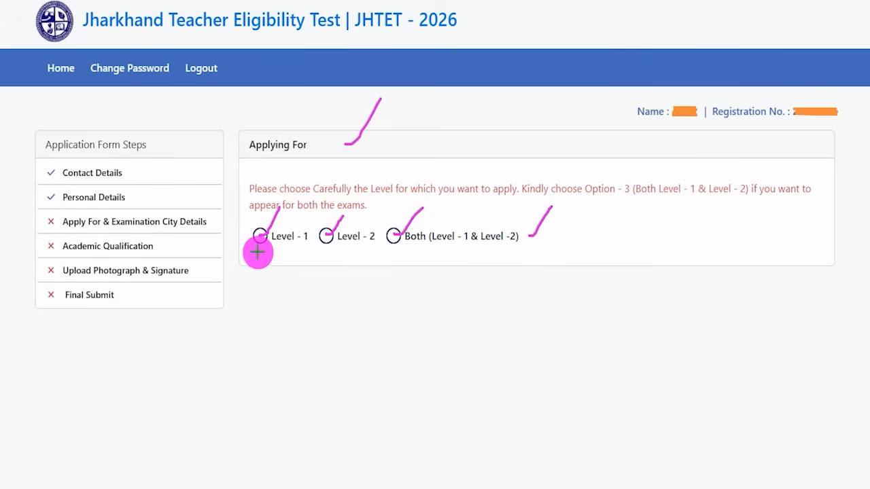
pyautogui.moveTo(256, 252); pyautogui.dragTo(279, 209)
pyautogui.moveTo(327, 259); pyautogui.dragTo(348, 224)
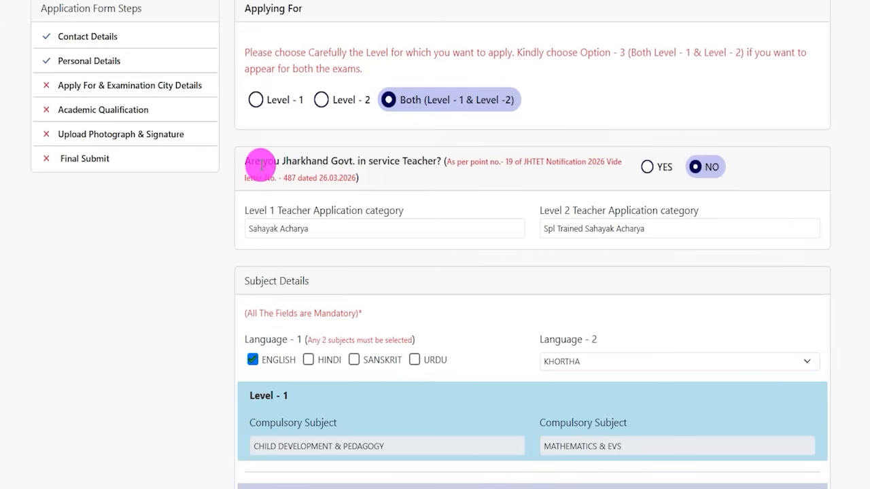
pyautogui.moveTo(261, 162); pyautogui.dragTo(399, 161)
# Step: Answer no to in-service teacher and choose Sahayak Acharya as the Level 1 category
pyautogui.click(645, 166)
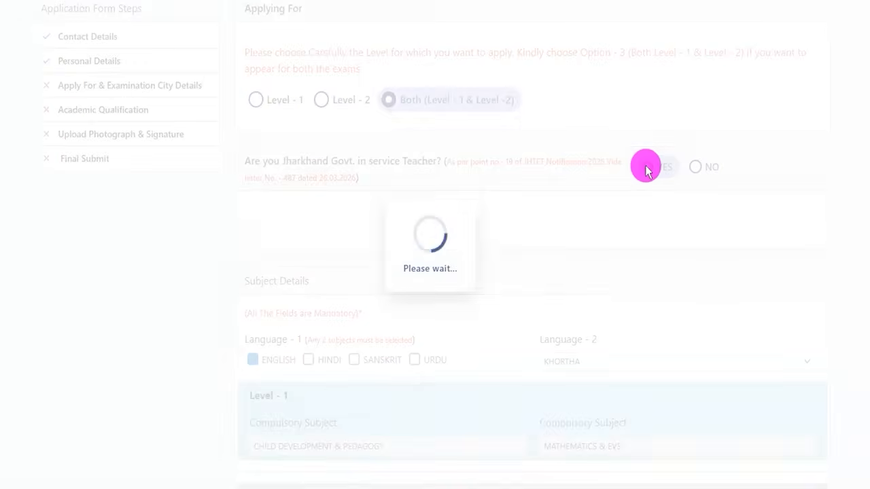
pyautogui.click(311, 229)
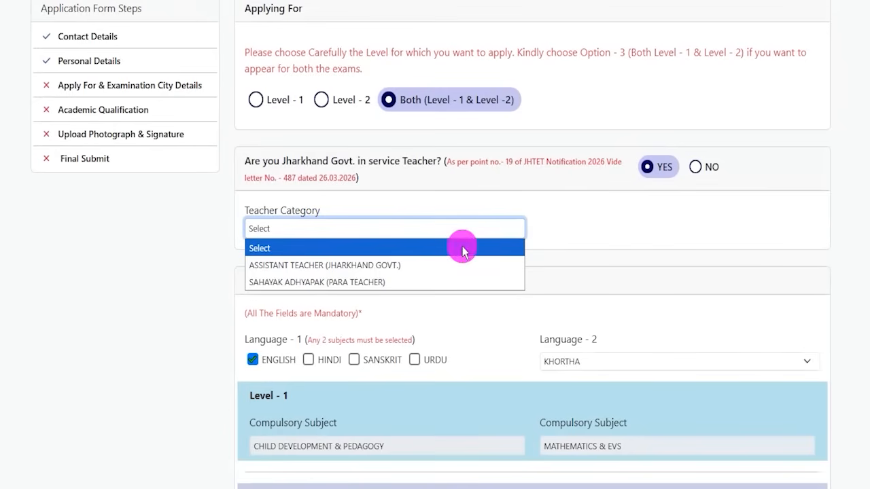
pyautogui.click(702, 182)
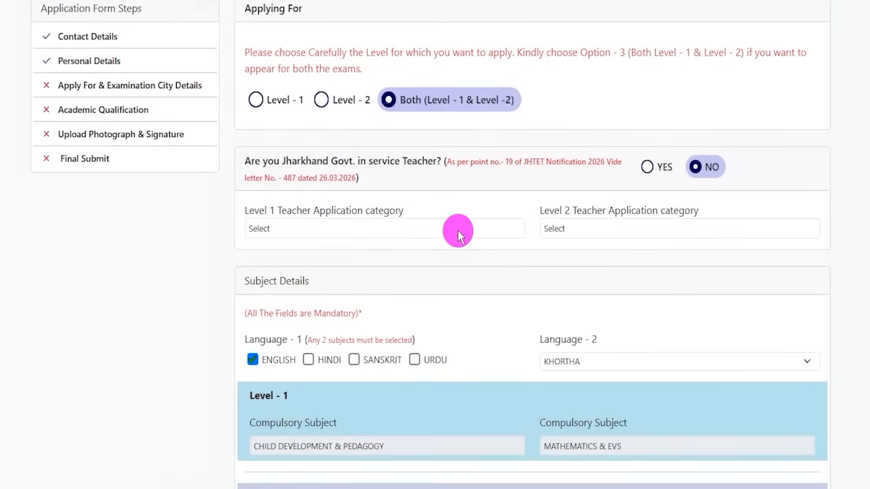
pyautogui.moveTo(257, 212); pyautogui.dragTo(295, 227)
pyautogui.click(293, 228)
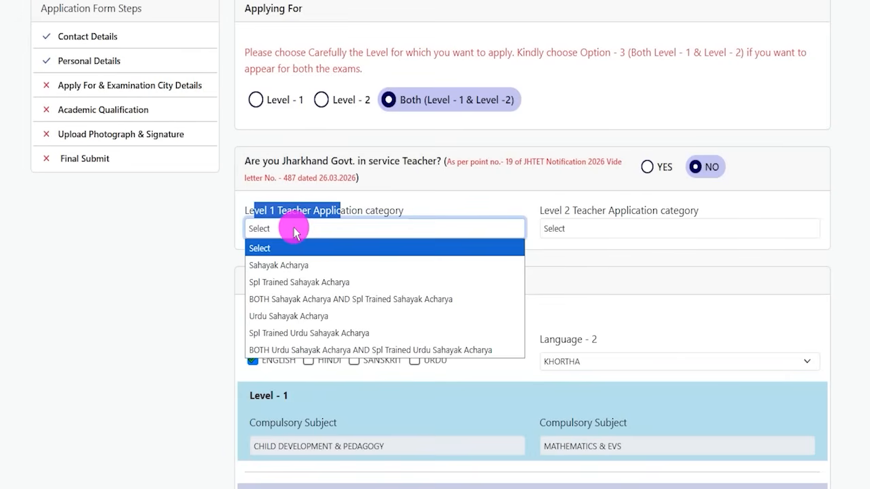
pyautogui.click(294, 266)
# Step: Choose Spl Trained Sahayak Acharya for Level 2 and add HINDI to Language-1
pyautogui.moveTo(549, 212); pyautogui.dragTo(596, 234)
pyautogui.click(591, 235)
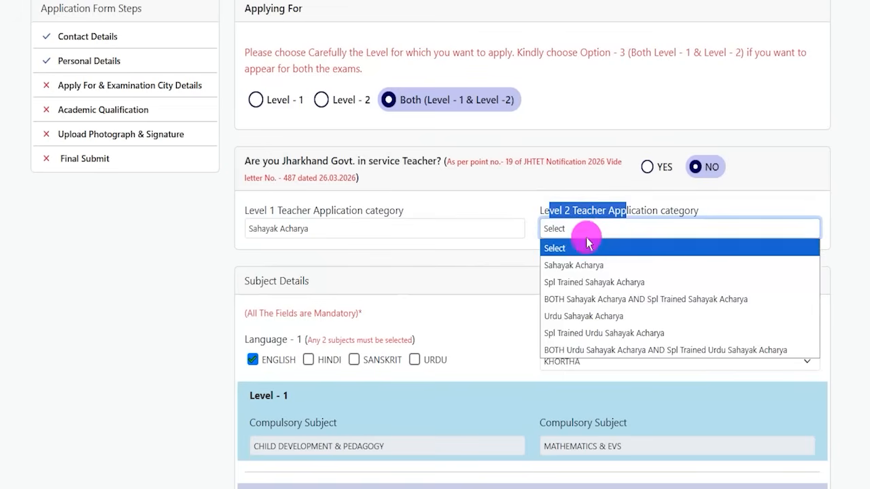
pyautogui.click(581, 282)
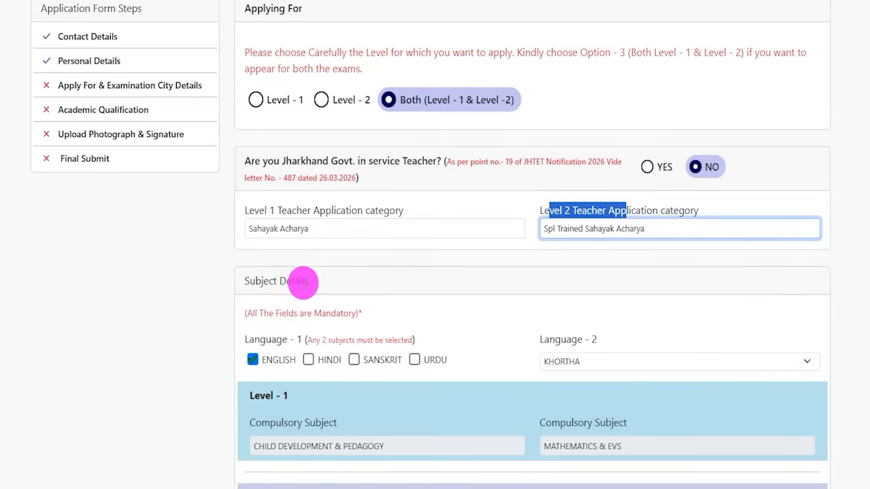
pyautogui.click(299, 281)
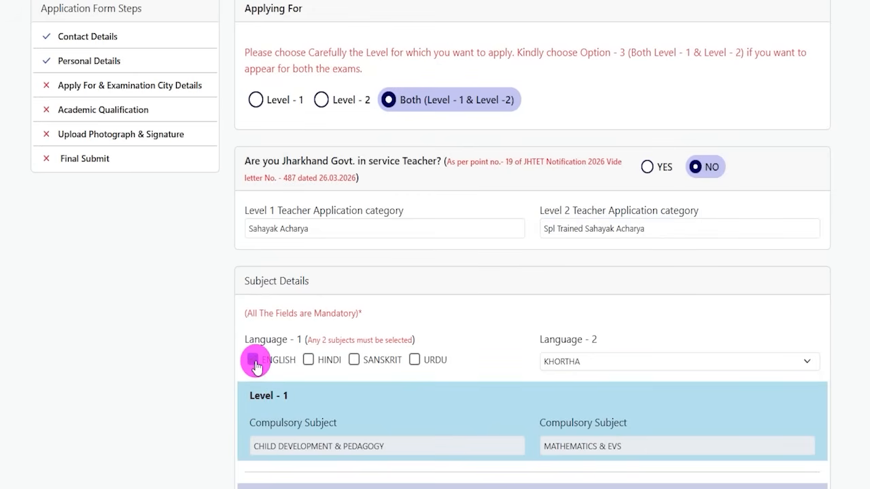
pyautogui.click(310, 363)
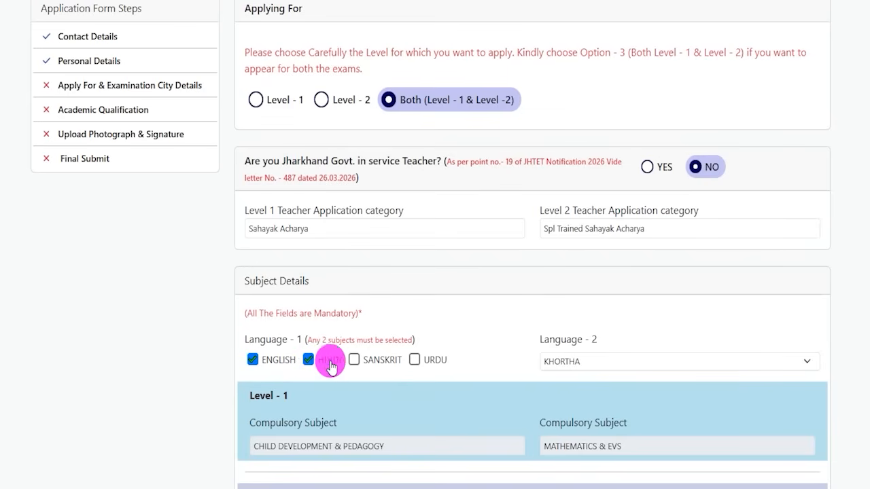
# Step: Switch Language-2 to NAGPURI
pyautogui.moveTo(549, 340); pyautogui.dragTo(589, 346)
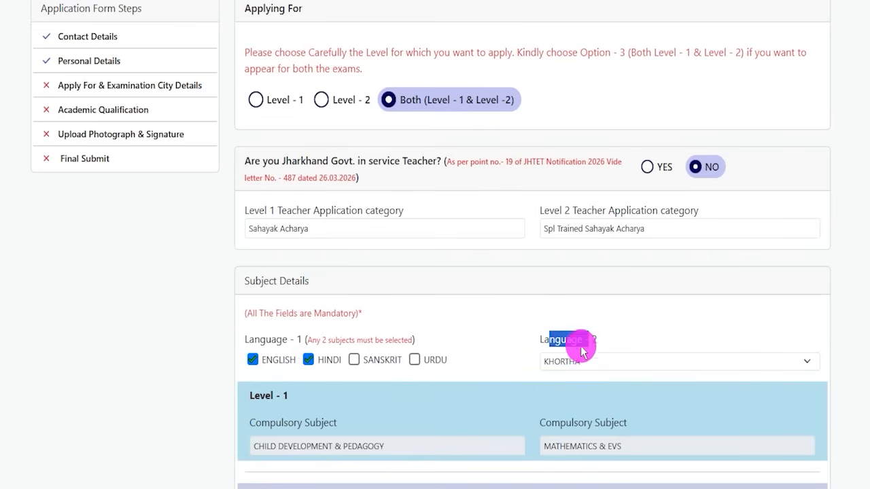
pyautogui.click(568, 362)
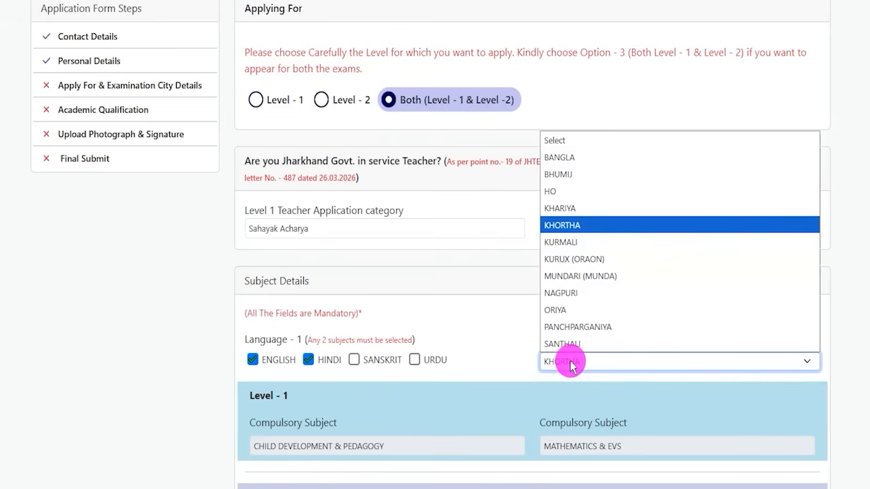
pyautogui.click(575, 302)
pyautogui.scroll(-2, 428, 385)
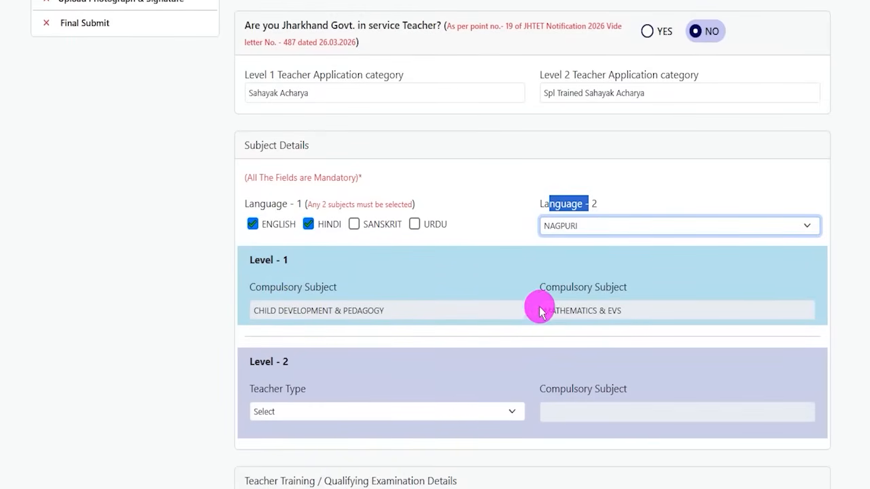
pyautogui.moveTo(276, 288); pyautogui.dragTo(315, 288)
pyautogui.moveTo(566, 289); pyautogui.dragTo(605, 288)
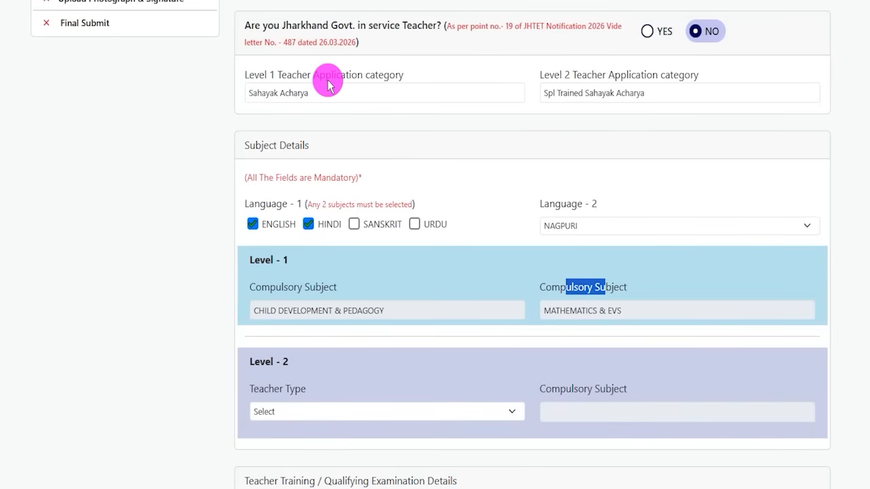
pyautogui.moveTo(284, 287); pyautogui.dragTo(315, 288)
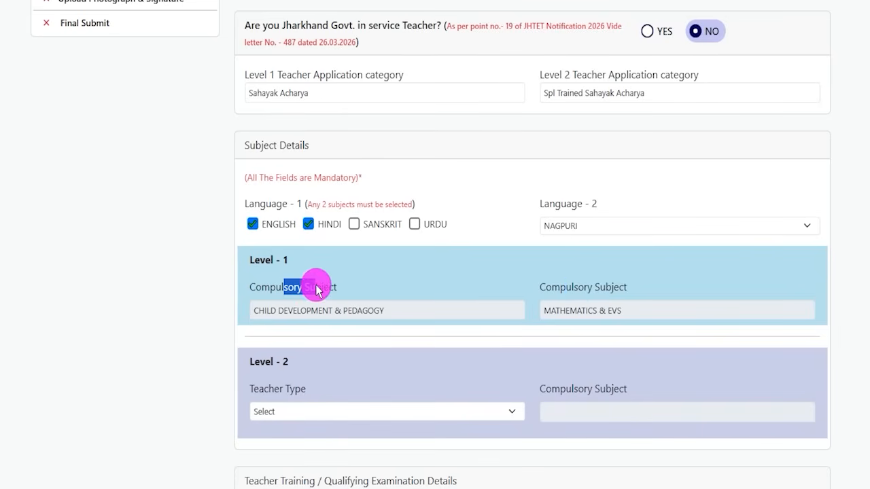
pyautogui.moveTo(555, 287); pyautogui.dragTo(567, 287)
# Step: Choose Social Studies Teacher as the Level 2 teacher type
pyautogui.moveTo(328, 311); pyautogui.dragTo(379, 313)
pyautogui.scroll(-2, 379, 312)
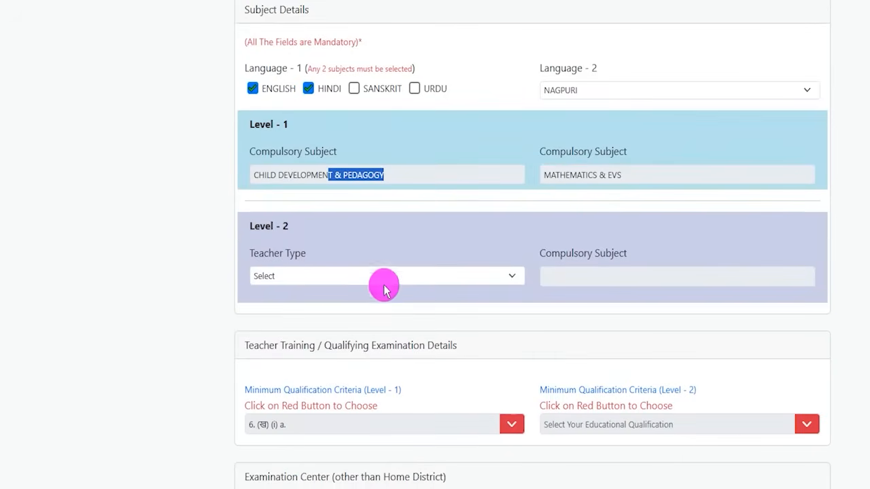
pyautogui.click(303, 278)
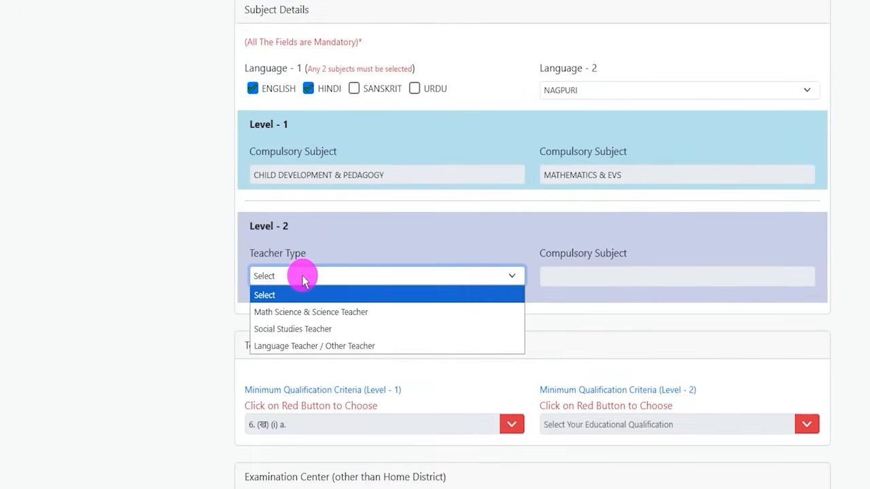
pyautogui.click(307, 329)
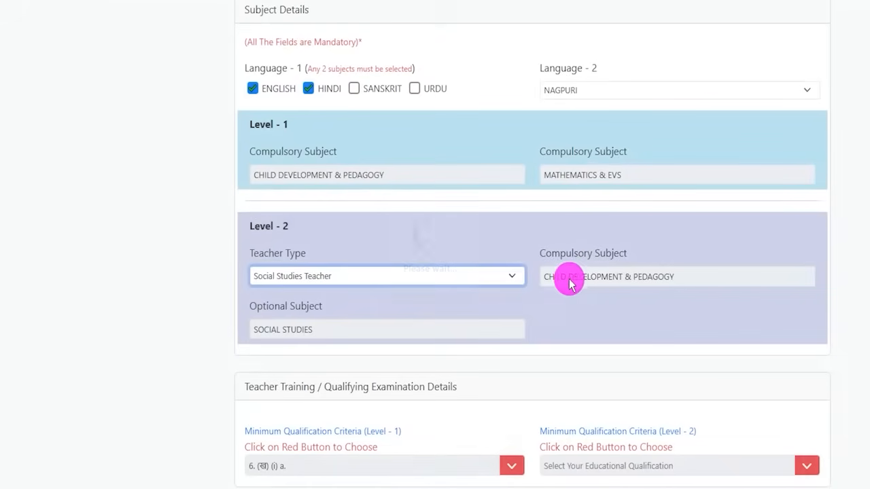
# Step: Open the Minimum Qualification Criteria (Level - 1) list
pyautogui.click(577, 276)
pyautogui.scroll(-2, 367, 346)
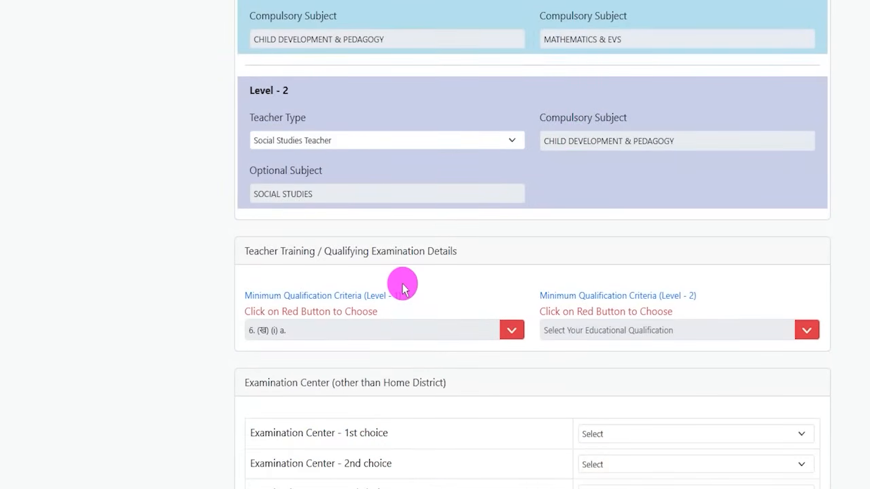
pyautogui.scroll(-1, 340, 252)
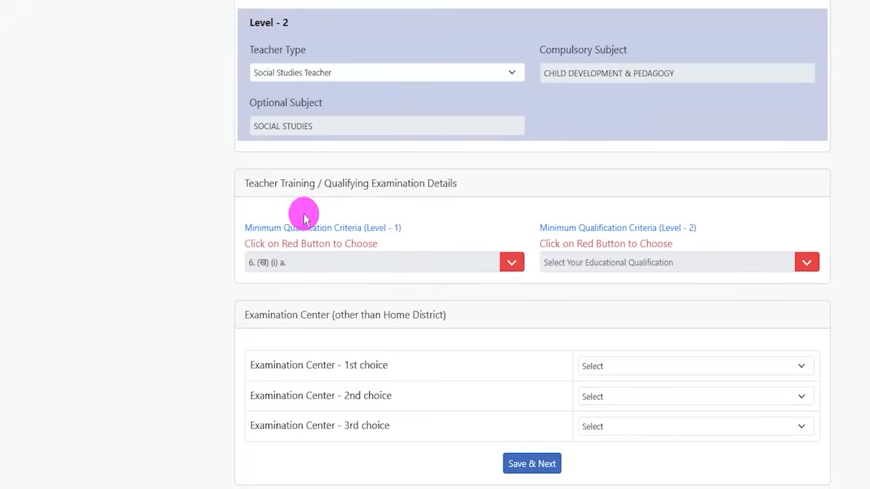
pyautogui.moveTo(269, 249); pyautogui.dragTo(307, 243)
pyautogui.click(514, 267)
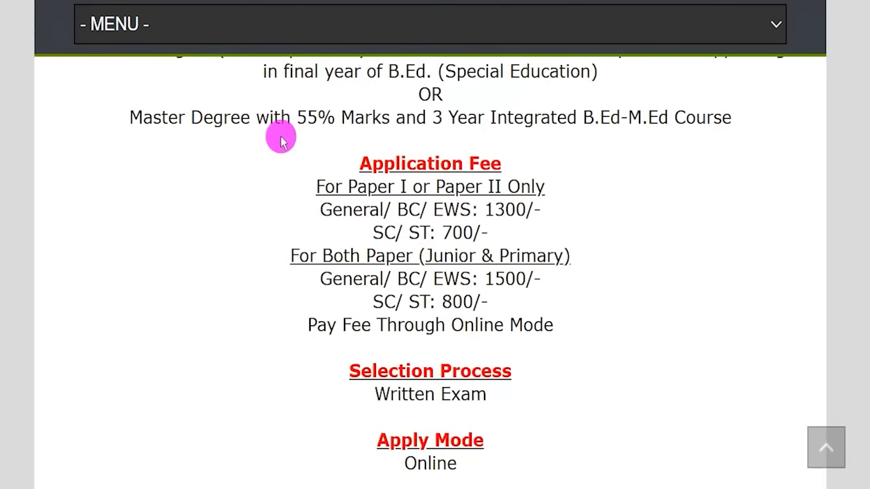
# Step: Highlight the first primary-level qualification requirement on the JHTET info page
pyautogui.scroll(8, 369, 231)
pyautogui.scroll(10, 374, 233)
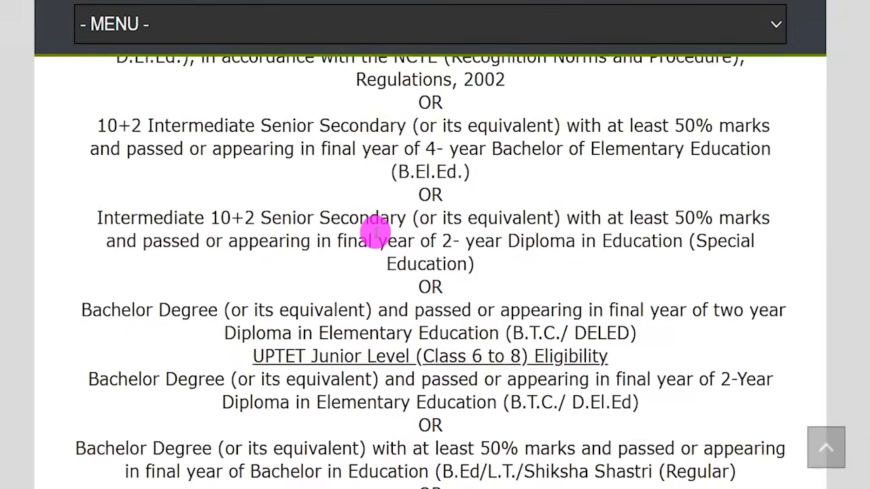
pyautogui.scroll(-2, 379, 256)
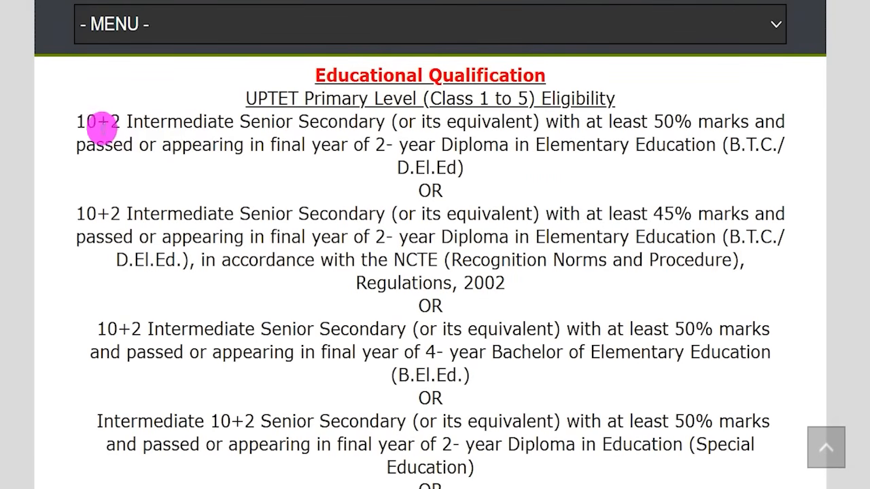
pyautogui.moveTo(87, 121); pyautogui.dragTo(330, 140)
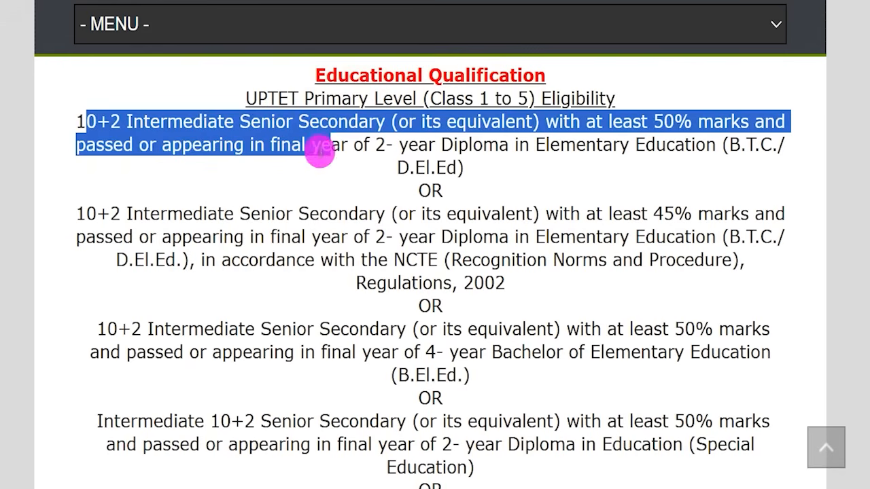
pyautogui.scroll(-3, 235, 256)
pyautogui.moveTo(123, 311); pyautogui.dragTo(187, 311)
pyautogui.scroll(4, 292, 295)
pyautogui.scroll(-1, 476, 331)
pyautogui.scroll(1, 475, 331)
# Step: Scroll further through the Educational Qualification section, selecting key lines
pyautogui.moveTo(728, 212); pyautogui.dragTo(760, 213)
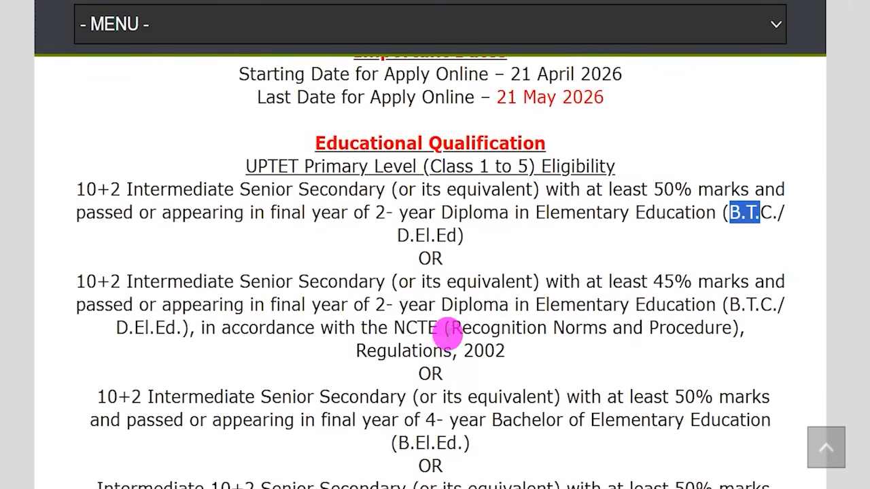
pyautogui.scroll(-6, 421, 378)
pyautogui.scroll(3, 336, 264)
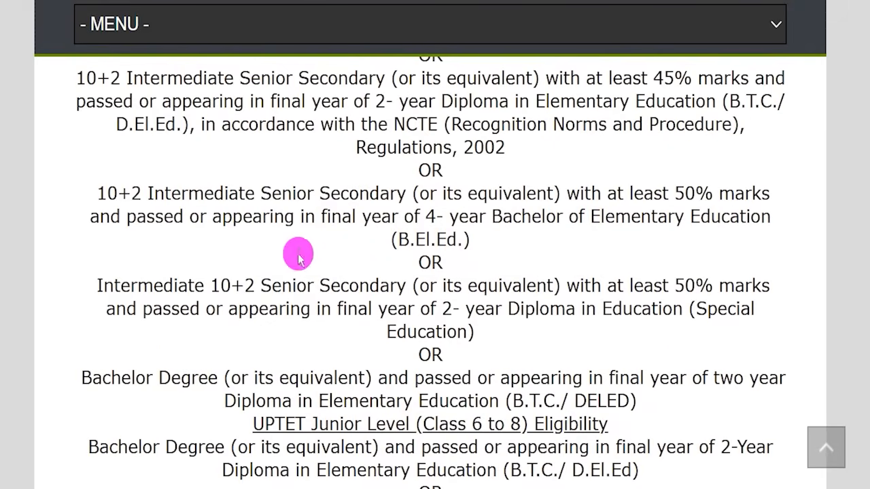
pyautogui.scroll(-2, 365, 381)
pyautogui.moveTo(424, 289); pyautogui.dragTo(487, 288)
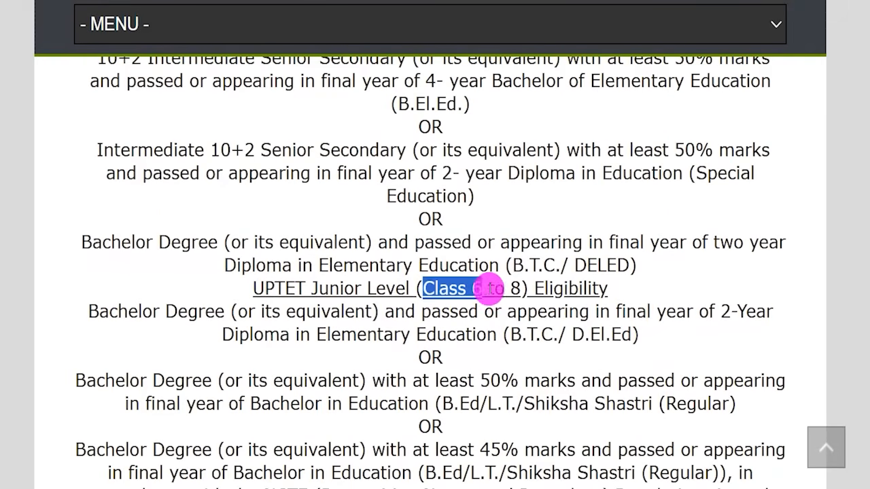
pyautogui.scroll(-1, 311, 265)
pyautogui.moveTo(127, 243); pyautogui.dragTo(163, 250)
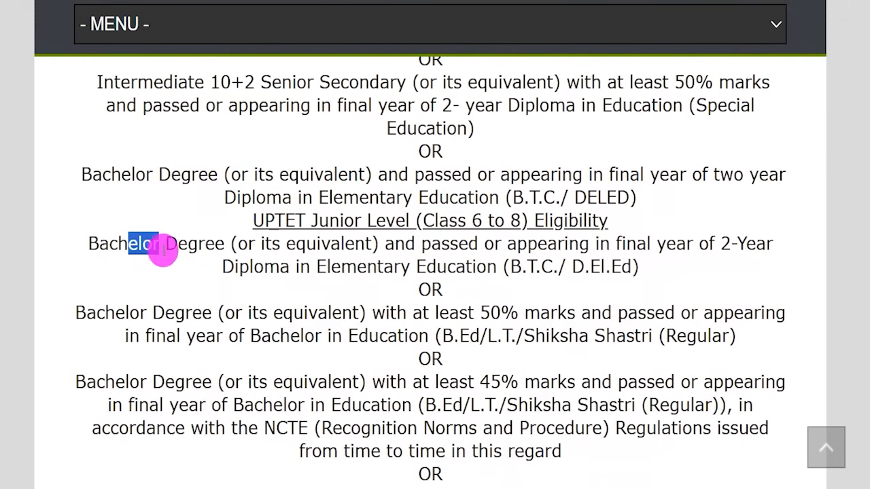
pyautogui.scroll(-2, 244, 329)
pyautogui.moveTo(156, 359); pyautogui.dragTo(219, 360)
# Step: Highlight the B.T.C. diploma and B.Ed/L.T./Shiksha Shastri qualification lines
pyautogui.scroll(1, 287, 336)
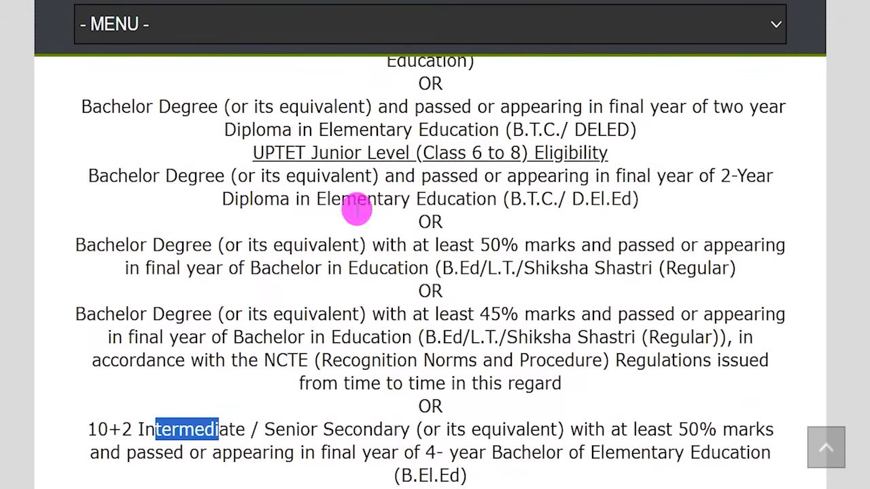
pyautogui.moveTo(520, 199); pyautogui.dragTo(610, 199)
pyautogui.moveTo(452, 267); pyautogui.dragTo(626, 270)
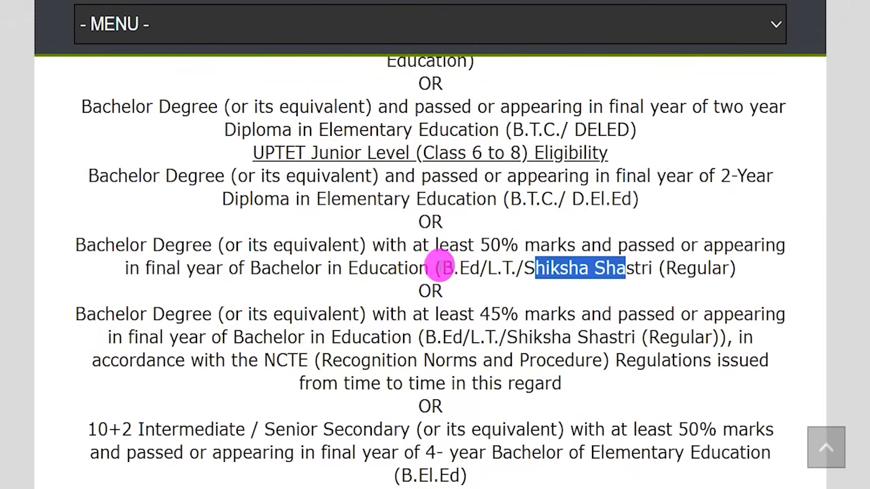
pyautogui.scroll(-2, 442, 268)
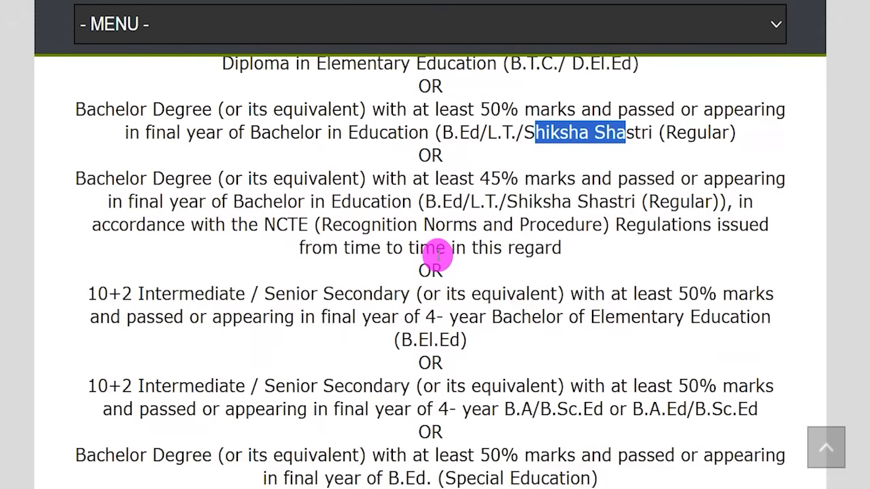
pyautogui.scroll(-2, 430, 257)
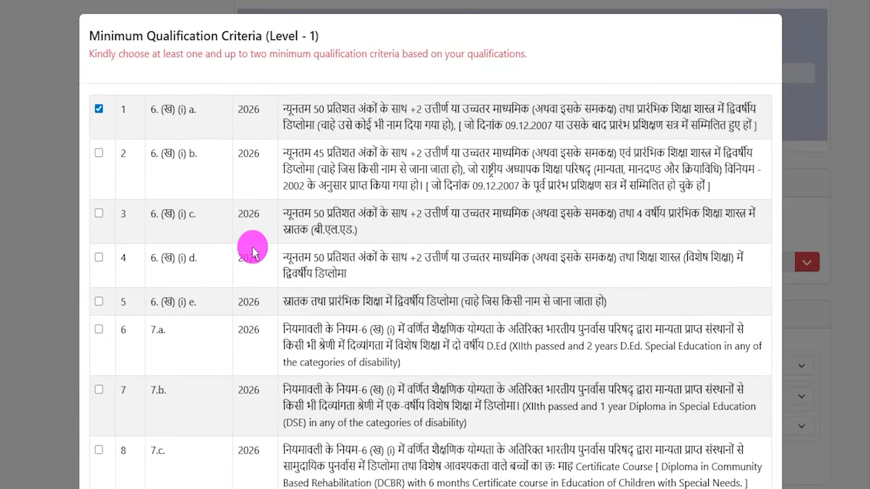
# Step: Untick criterion 6. (ख) (i) a., tick 6. (ख) (i) b., and submit the Level 1 choice
pyautogui.moveTo(275, 35); pyautogui.dragTo(307, 35)
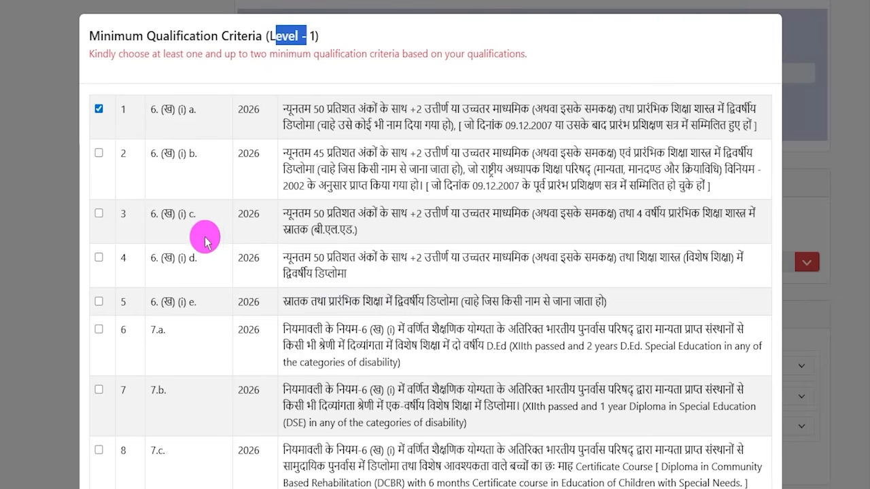
pyautogui.click(99, 129)
pyautogui.click(99, 109)
pyautogui.click(99, 154)
pyautogui.scroll(-10, 597, 252)
pyautogui.scroll(-5, 577, 258)
pyautogui.click(731, 412)
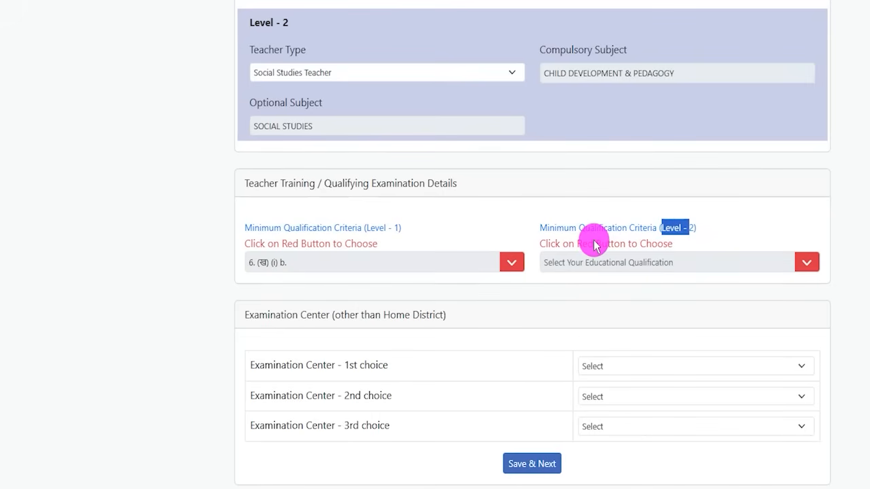
# Step: Tick criterion 6. (ख) (ii) b. as the Level 2 minimum qualification and submit
pyautogui.click(807, 262)
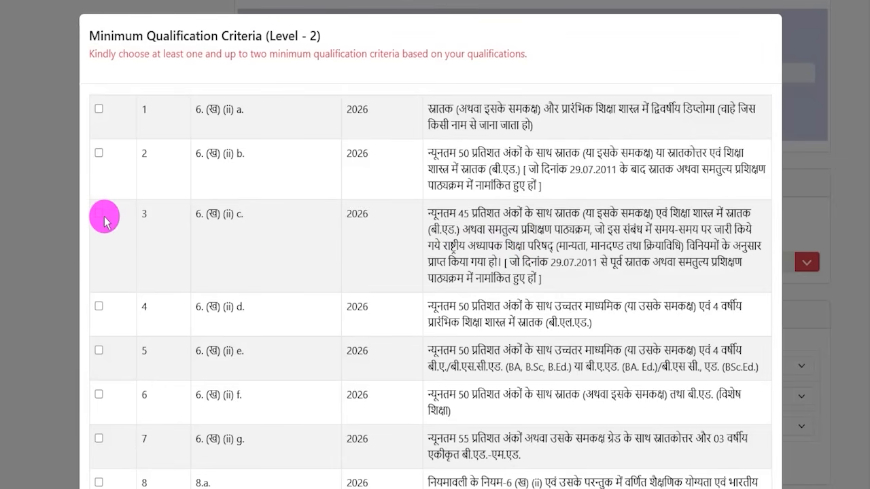
pyautogui.click(100, 155)
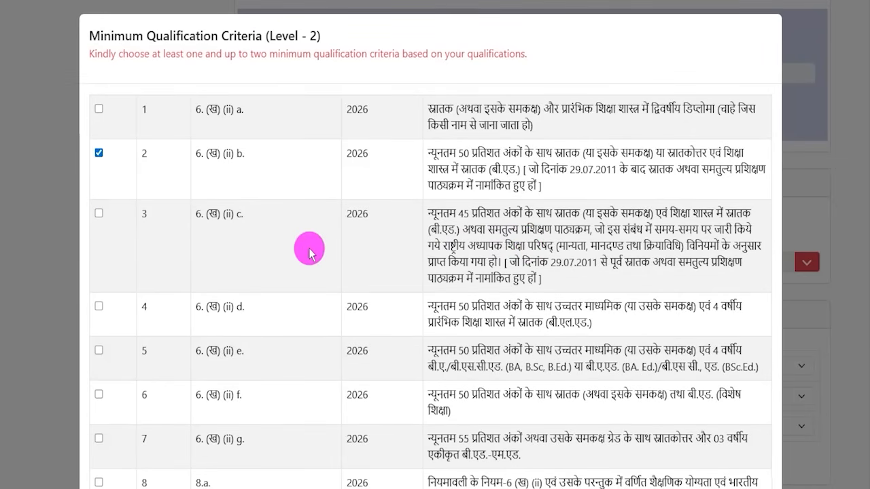
pyautogui.scroll(-9, 414, 278)
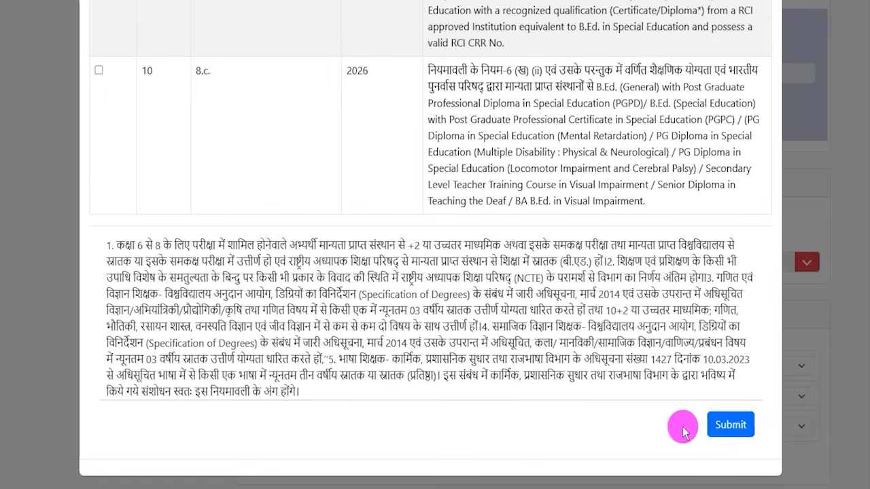
pyautogui.click(730, 425)
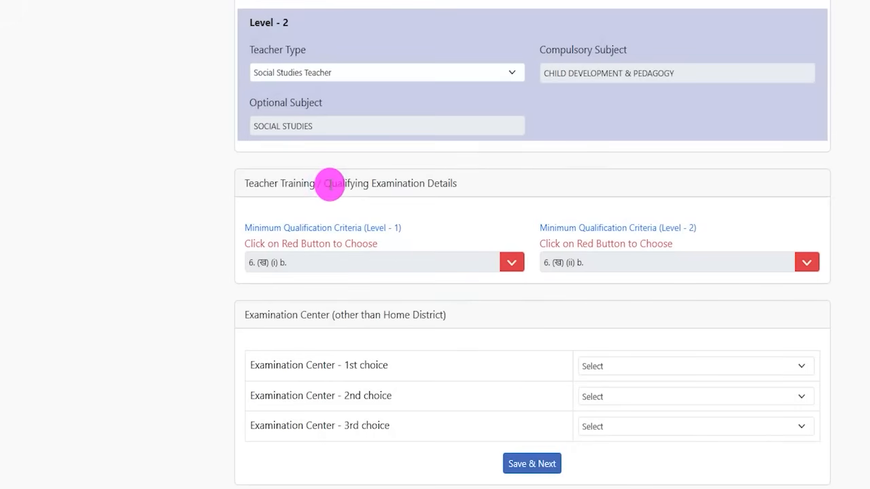
pyautogui.moveTo(331, 184); pyautogui.dragTo(420, 185)
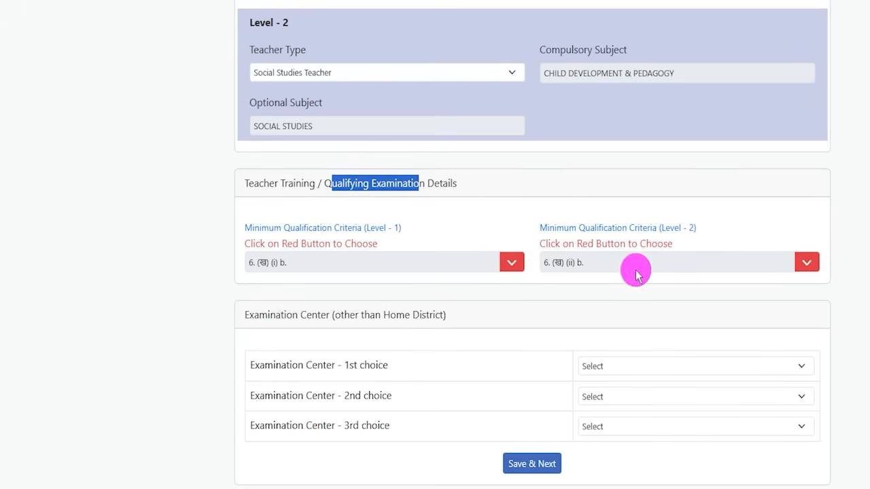
# Step: Reopen the Level 1 criteria list and resubmit 6. (ख) (i) b
pyautogui.click(521, 271)
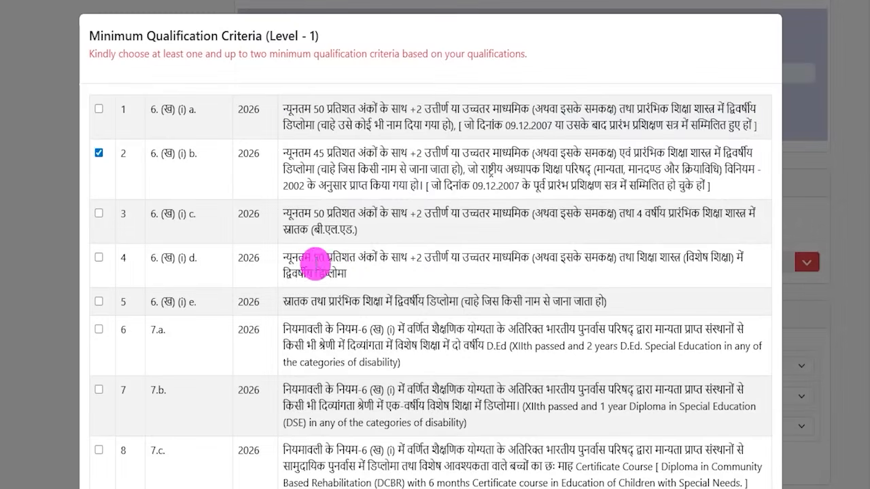
pyautogui.scroll(-5, 407, 306)
pyautogui.scroll(-3, 476, 371)
pyautogui.click(727, 424)
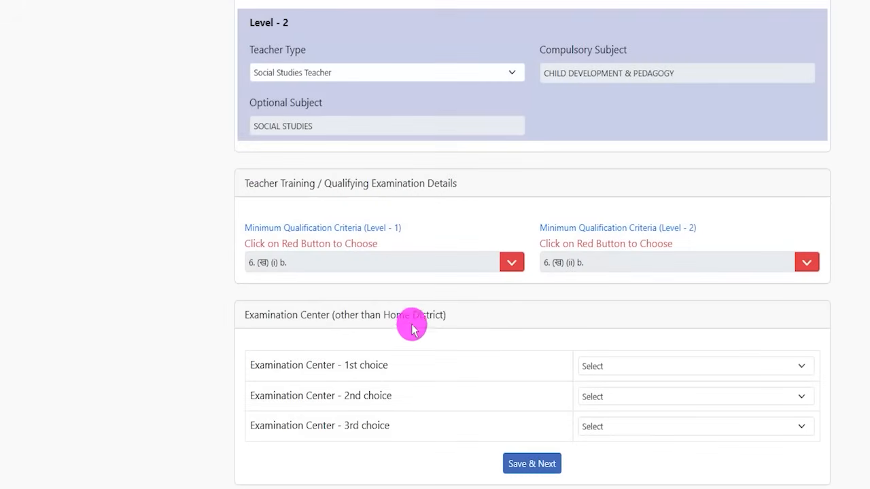
pyautogui.moveTo(259, 314); pyautogui.dragTo(387, 334)
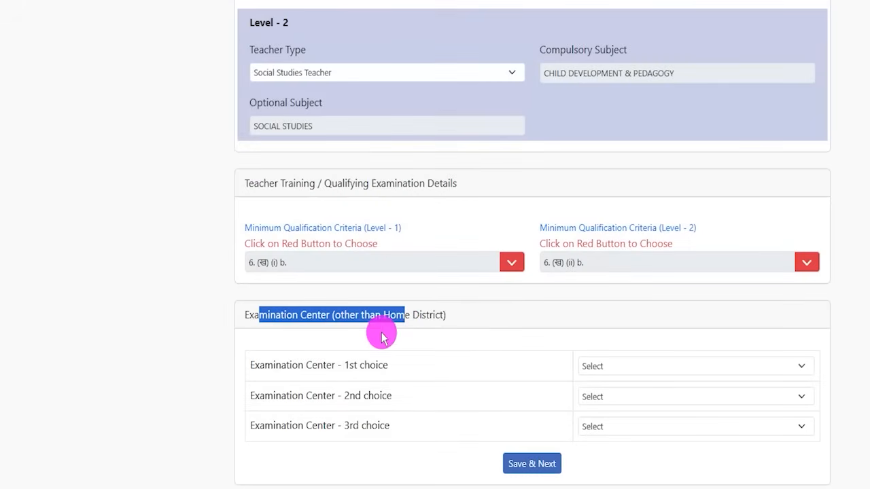
pyautogui.scroll(-1, 378, 338)
# Step: Choose LATEHAR, PAKUR and GIRIDIH as the first, second and third examination centres
pyautogui.moveTo(326, 359); pyautogui.dragTo(359, 358)
pyautogui.click(649, 360)
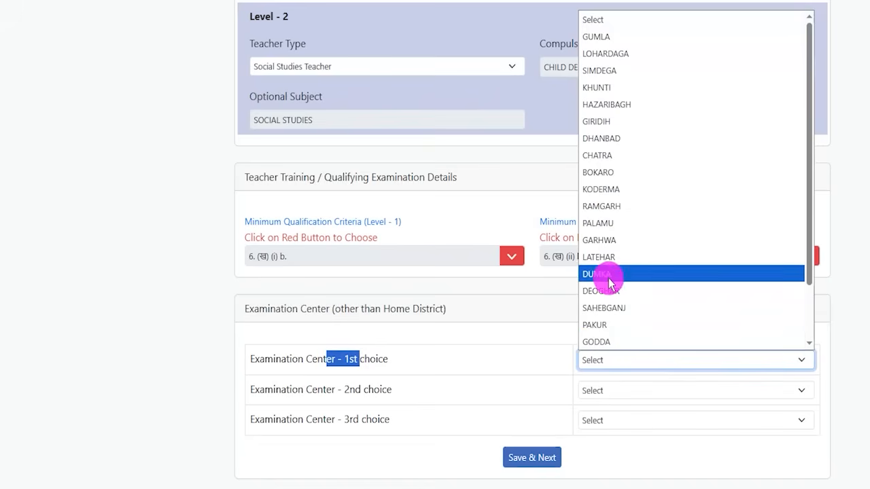
pyautogui.click(602, 257)
pyautogui.click(609, 393)
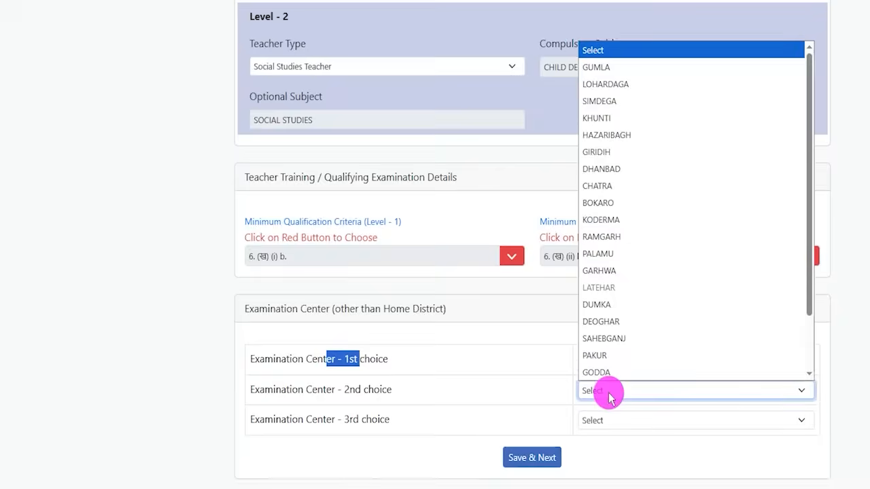
pyautogui.click(602, 355)
pyautogui.click(606, 417)
pyautogui.click(605, 182)
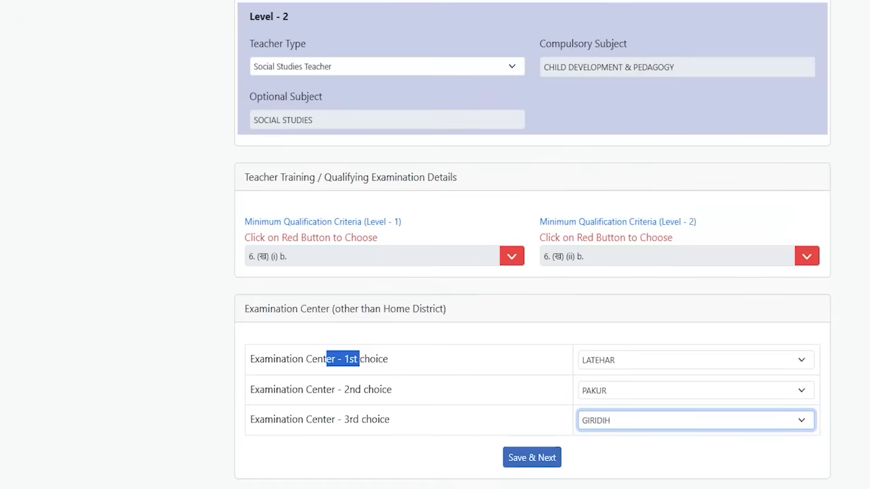
# Step: Recheck the three centre choices, keeping LATEHAR and GIRIDIH, and save with Save & Next
pyautogui.moveTo(281, 359); pyautogui.dragTo(354, 359)
pyautogui.click(611, 360)
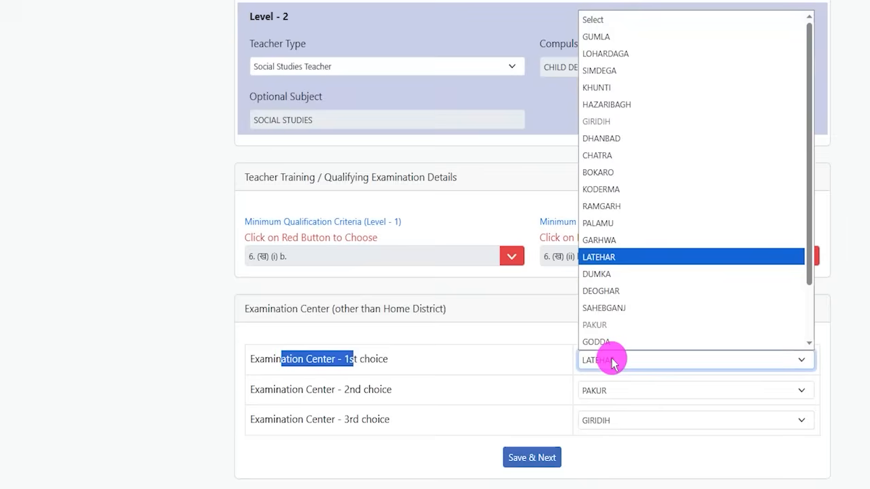
pyautogui.click(612, 360)
pyautogui.moveTo(338, 390); pyautogui.dragTo(374, 388)
pyautogui.moveTo(345, 420); pyautogui.dragTo(377, 424)
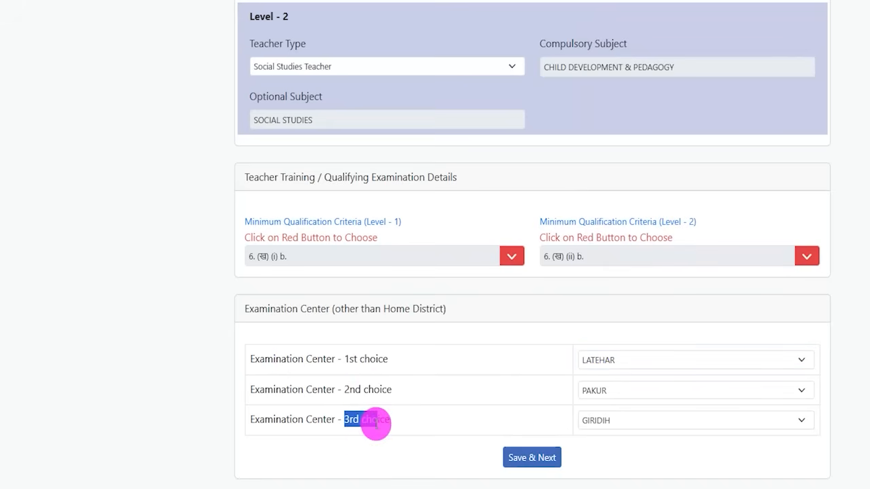
pyautogui.click(615, 390)
pyautogui.click(602, 416)
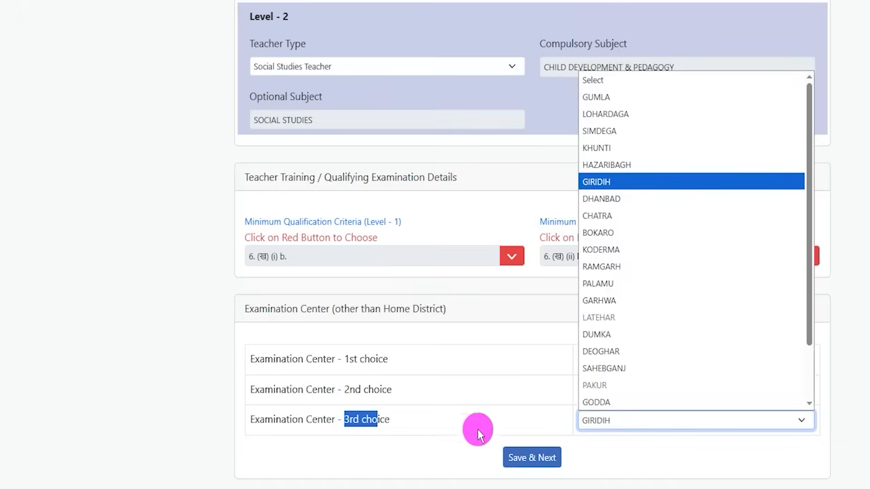
pyautogui.click(385, 445)
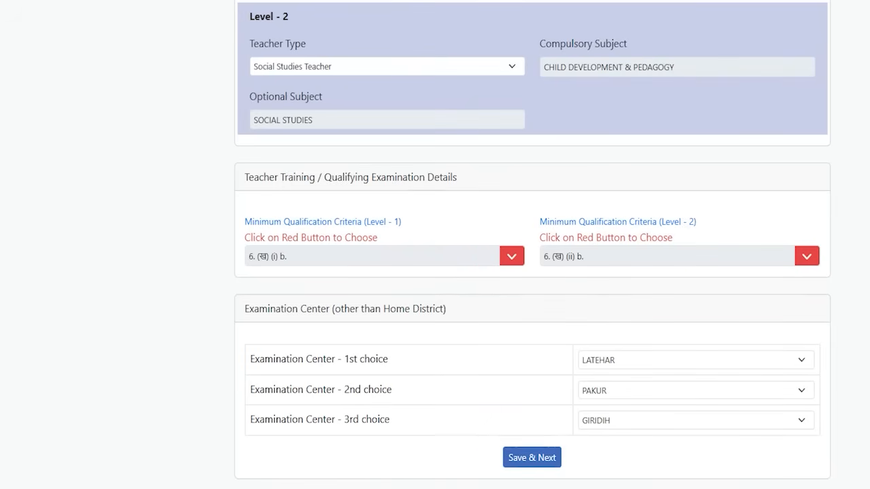
pyautogui.click(527, 458)
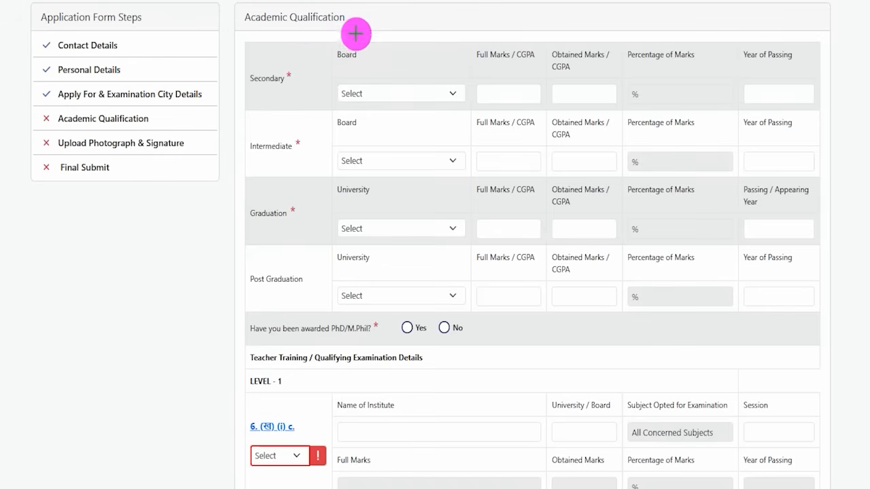
# Step: Switch to the article and scroll to the Class 1 to 5 educational qualification requirements
pyautogui.moveTo(342, 32); pyautogui.dragTo(378, 1)
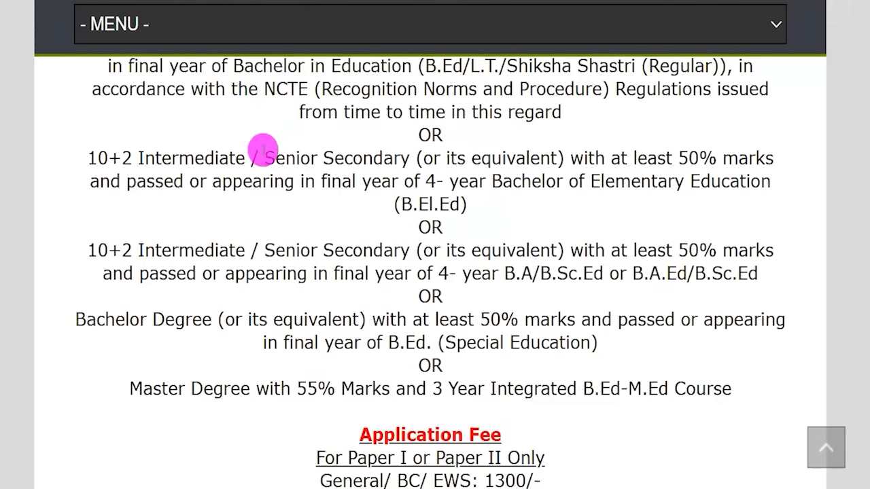
pyautogui.scroll(6, 330, 165)
pyautogui.scroll(5, 331, 166)
pyautogui.moveTo(433, 100); pyautogui.dragTo(511, 98)
pyautogui.moveTo(126, 123); pyautogui.dragTo(220, 124)
pyautogui.scroll(-2, 164, 272)
pyautogui.moveTo(112, 378); pyautogui.dragTo(192, 379)
pyautogui.scroll(3, 399, 291)
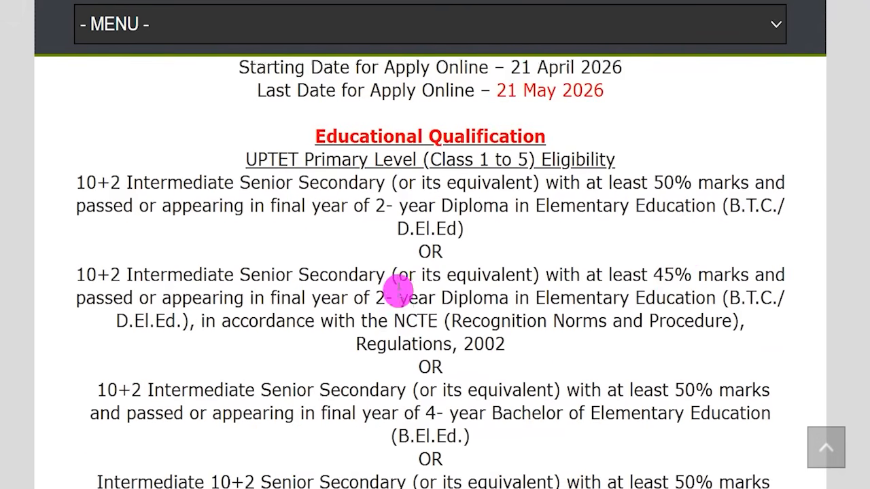
pyautogui.moveTo(411, 235); pyautogui.dragTo(435, 235)
pyautogui.scroll(-6, 389, 275)
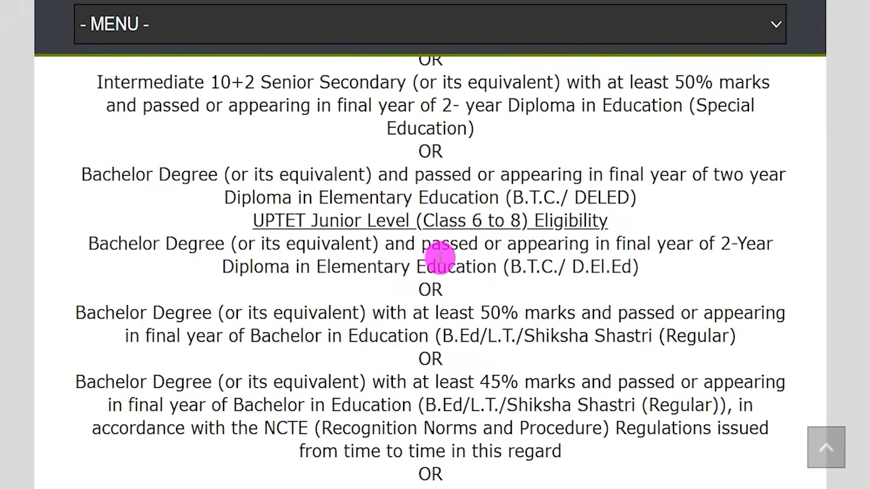
pyautogui.moveTo(424, 221); pyautogui.dragTo(500, 224)
pyautogui.scroll(-2, 421, 249)
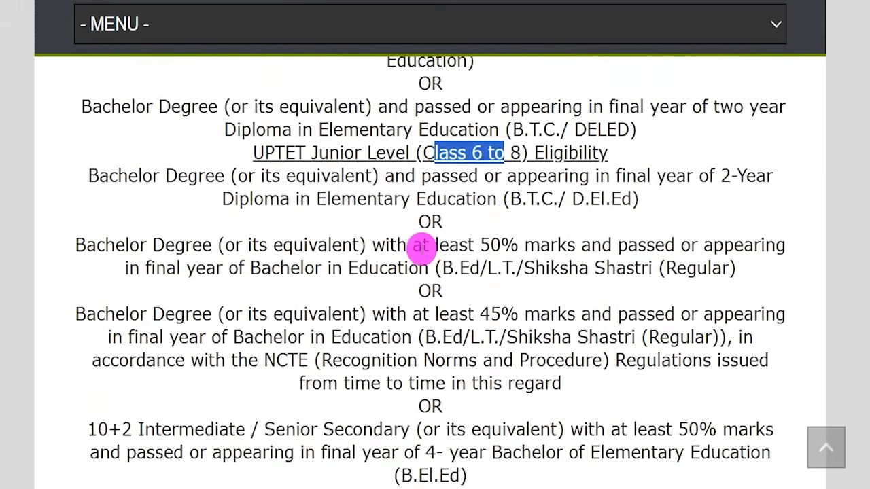
pyautogui.moveTo(138, 112); pyautogui.dragTo(181, 111)
pyautogui.click(156, 182)
pyautogui.moveTo(155, 182); pyautogui.dragTo(214, 200)
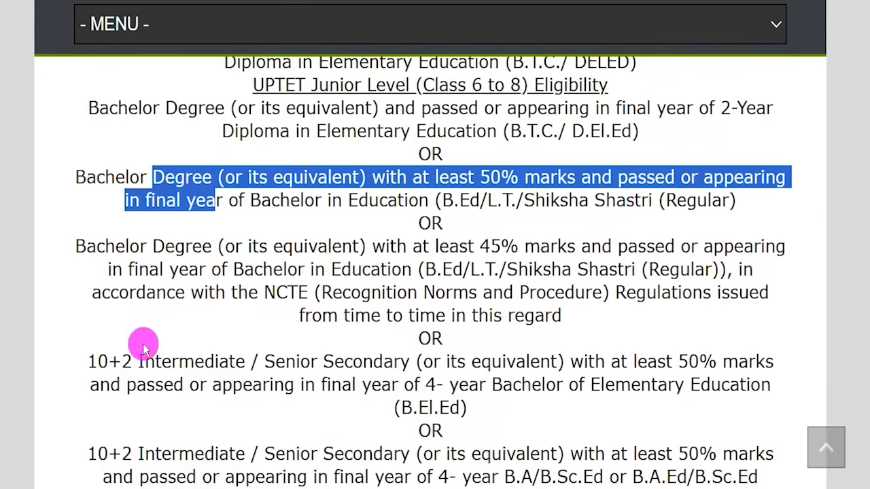
pyautogui.moveTo(129, 361); pyautogui.dragTo(214, 361)
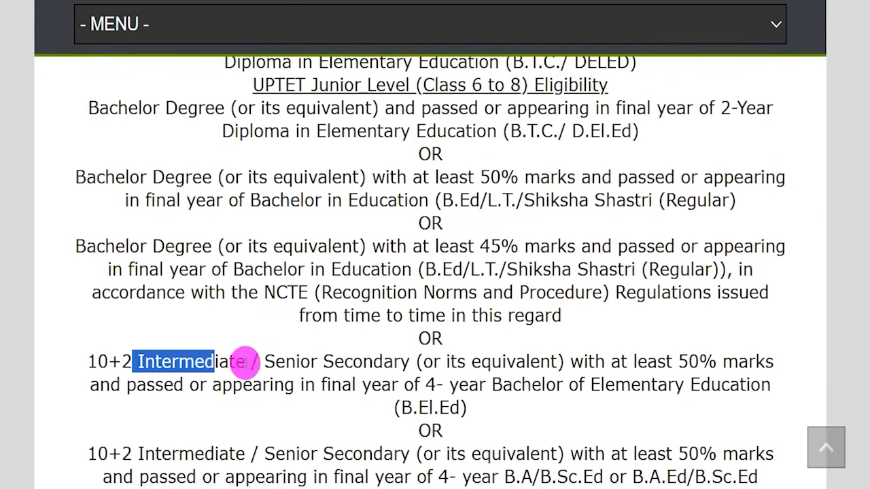
pyautogui.moveTo(503, 131); pyautogui.dragTo(596, 132)
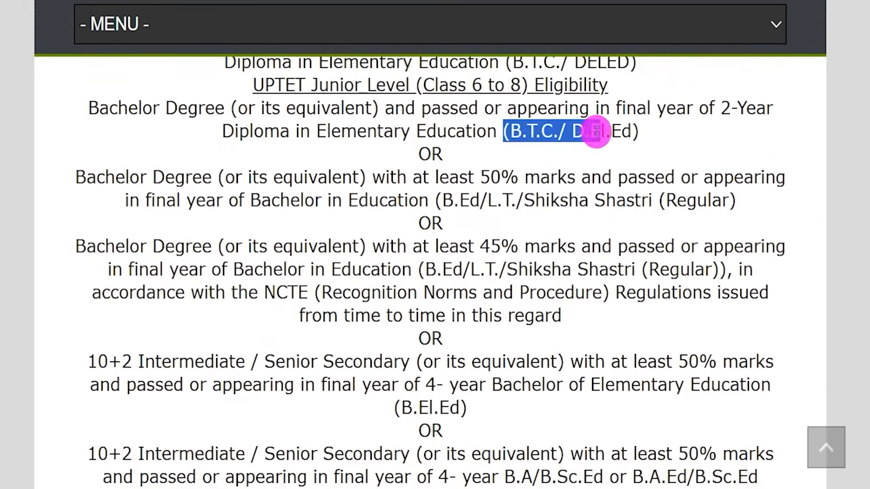
pyautogui.moveTo(491, 200); pyautogui.dragTo(591, 203)
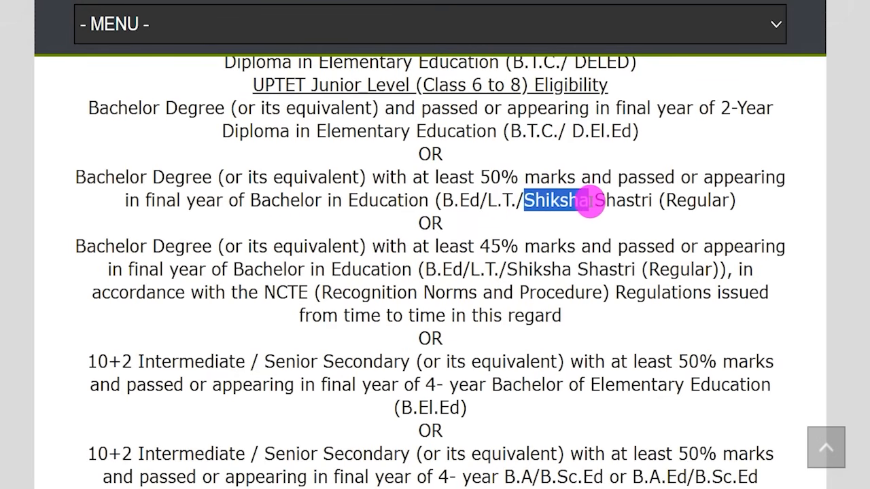
pyautogui.moveTo(402, 407); pyautogui.dragTo(459, 407)
pyautogui.scroll(-2, 453, 308)
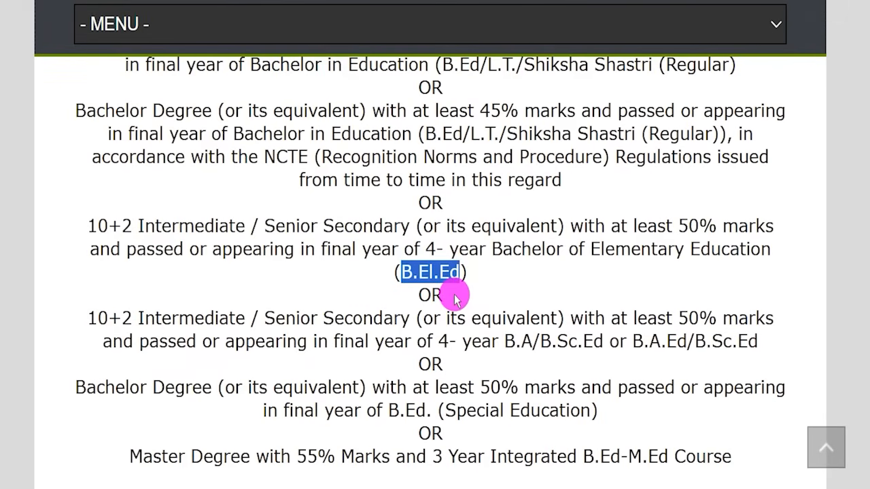
pyautogui.moveTo(515, 341); pyautogui.dragTo(568, 341)
pyautogui.moveTo(632, 341); pyautogui.dragTo(710, 338)
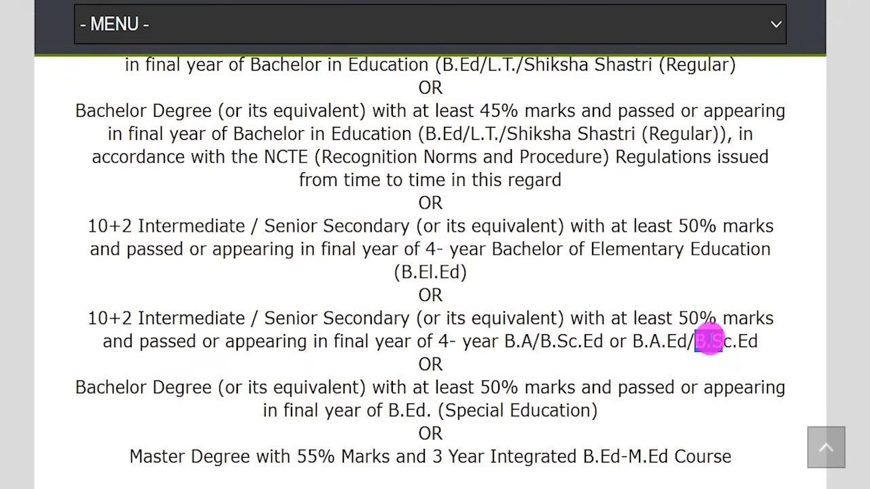
pyautogui.scroll(-2, 486, 333)
pyautogui.scroll(1, 485, 334)
pyautogui.moveTo(406, 388); pyautogui.dragTo(619, 389)
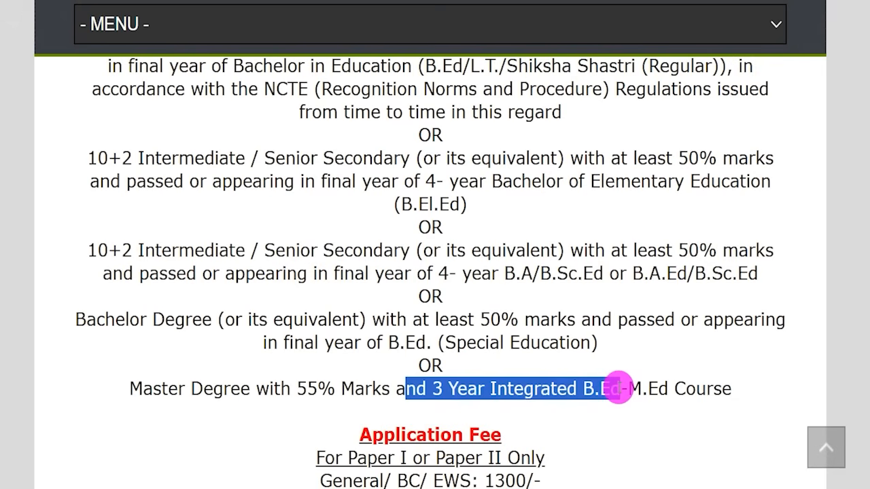
pyautogui.moveTo(307, 388); pyautogui.dragTo(610, 394)
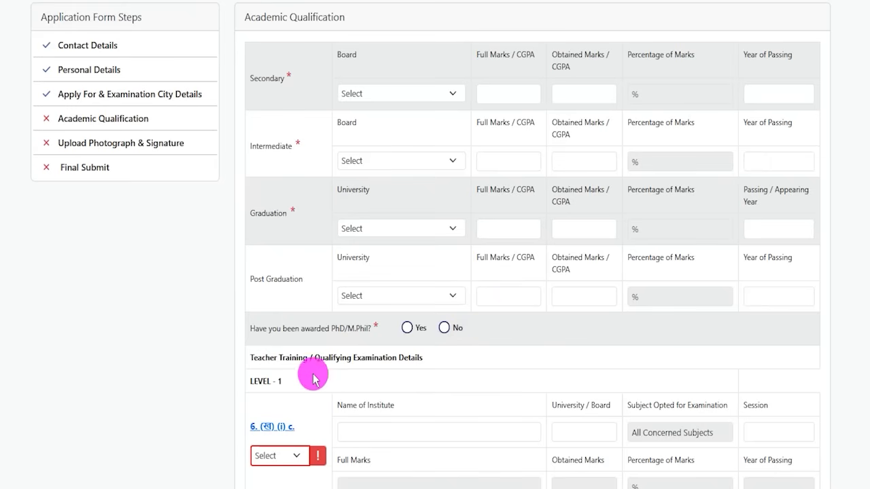
# Step: Select CBSE as the board in the Secondary row
pyautogui.moveTo(262, 357); pyautogui.dragTo(409, 361)
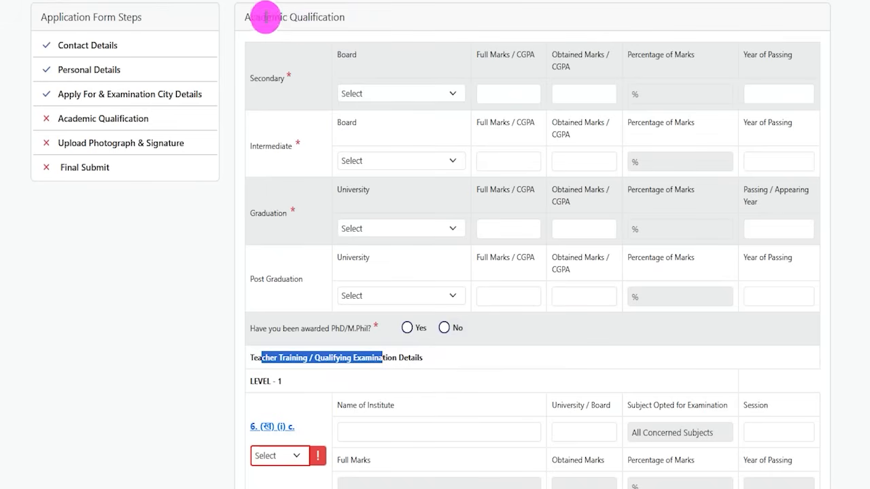
pyautogui.moveTo(266, 17); pyautogui.dragTo(367, 19)
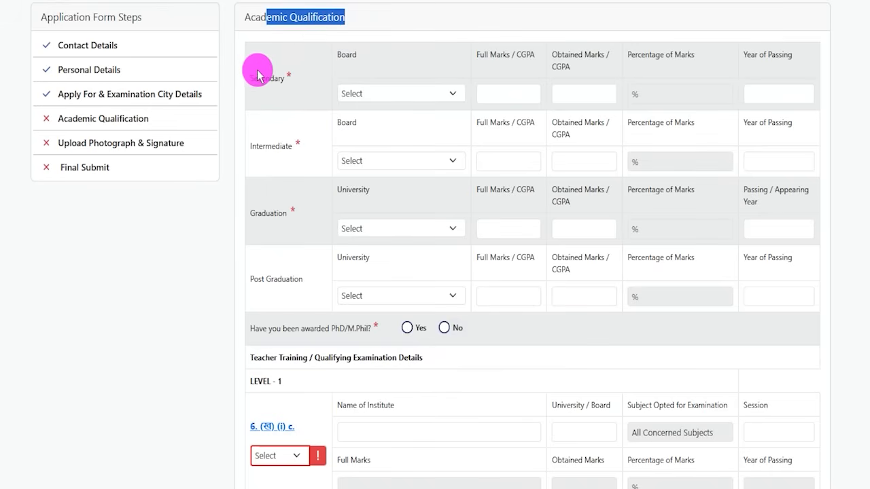
pyautogui.moveTo(256, 74); pyautogui.dragTo(352, 54)
pyautogui.doubleClick(347, 54)
pyautogui.click(373, 93)
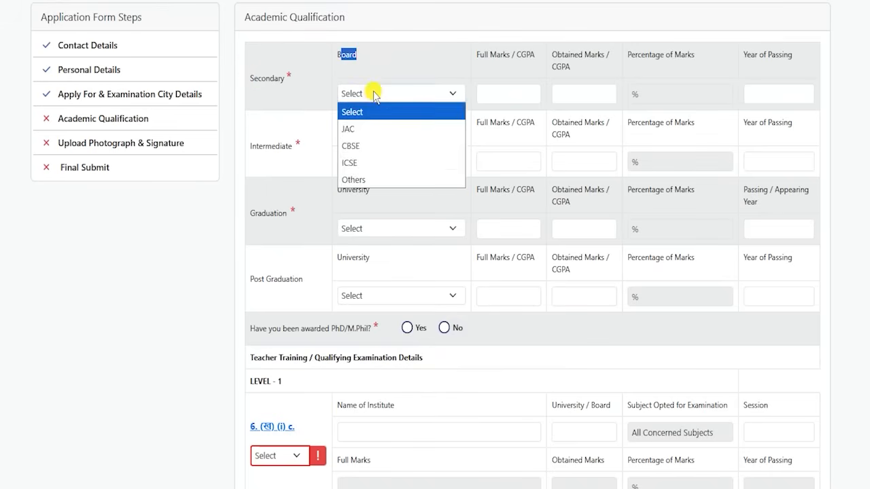
pyautogui.click(371, 146)
# Step: Enter Secondary full marks 650, obtained 450 (69.23%) and passing year 2017
pyautogui.click(501, 95)
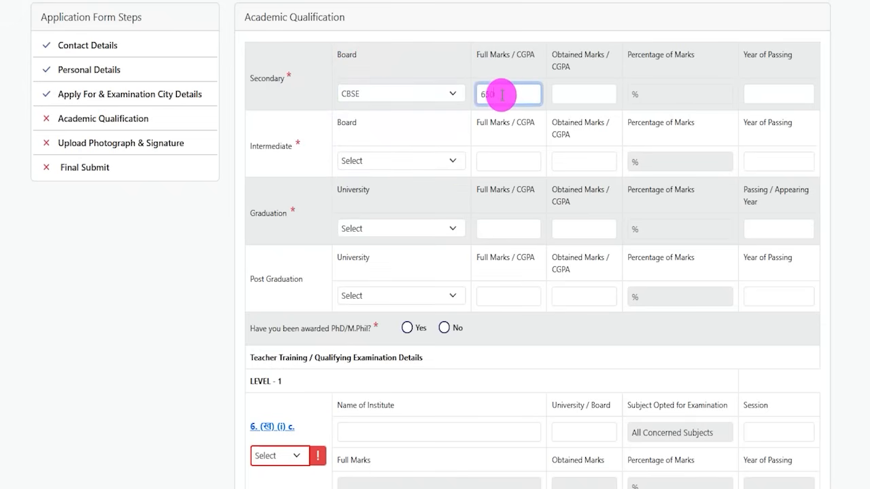
pyautogui.write('650')
pyautogui.click(568, 94)
pyautogui.write('4')
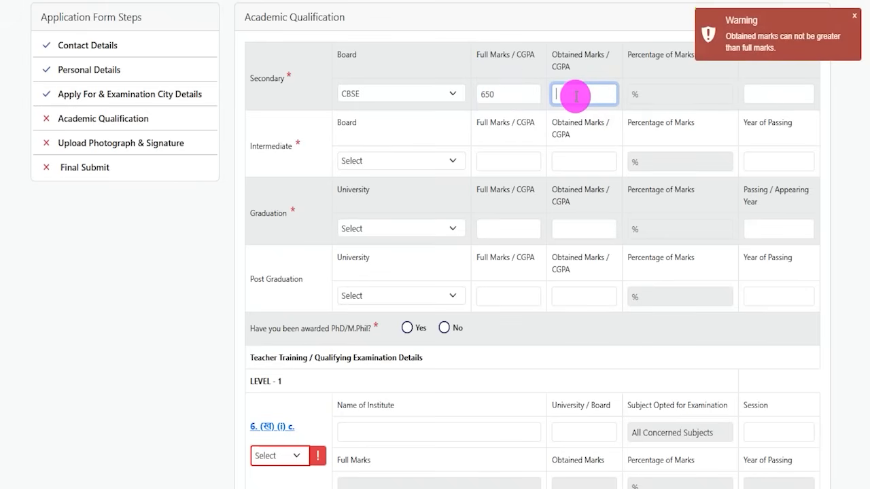
pyautogui.write('450')
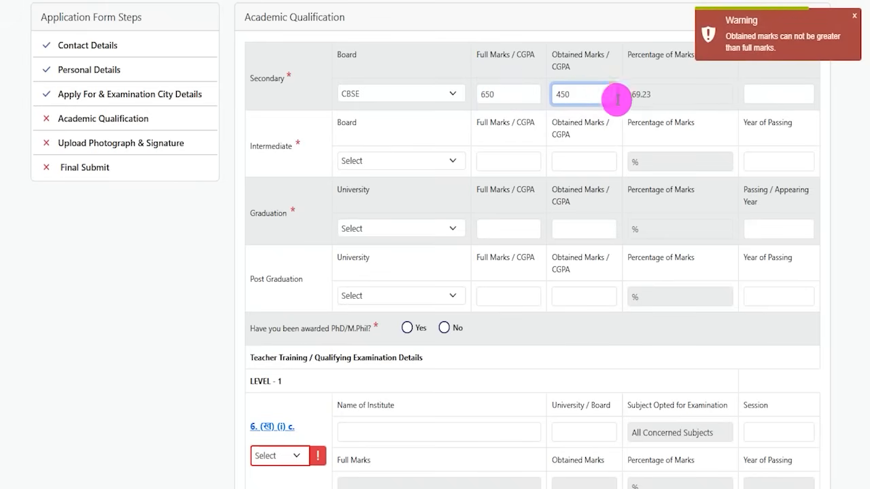
pyautogui.click(693, 96)
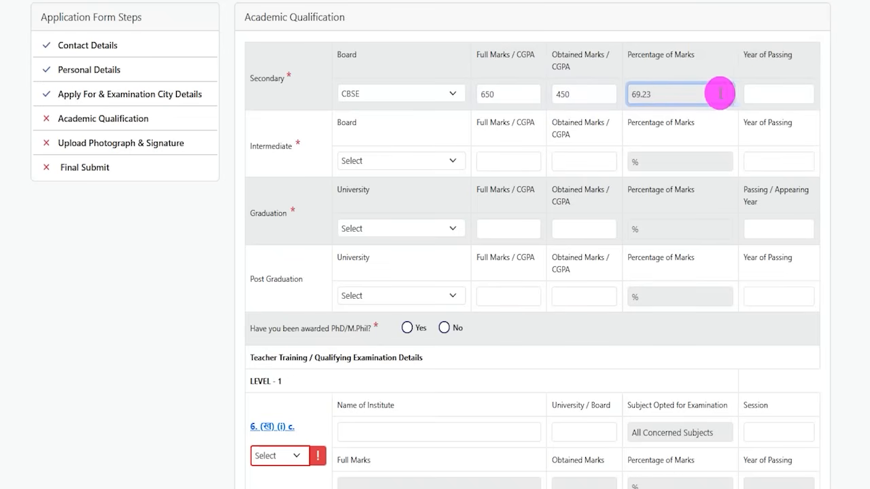
pyautogui.click(761, 94)
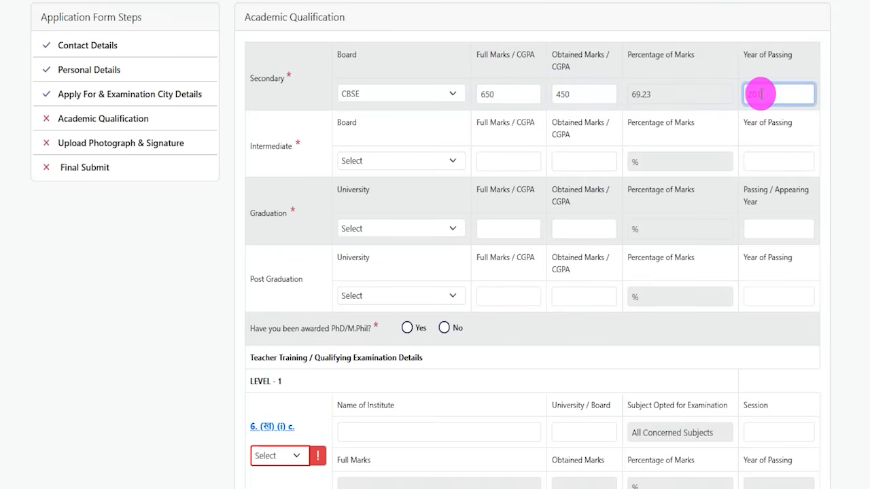
pyautogui.write('2017')
pyautogui.moveTo(259, 146); pyautogui.dragTo(285, 145)
pyautogui.click(378, 163)
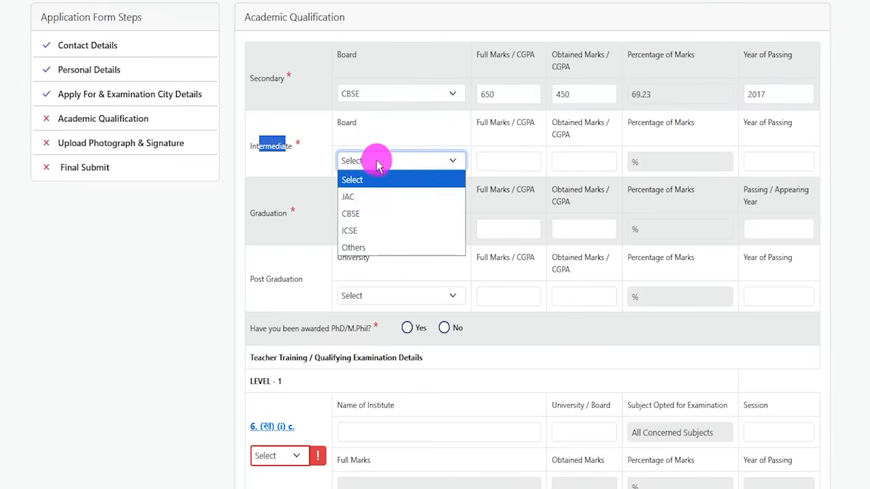
# Step: Fill the Intermediate row with CBSE, 600 full marks, 450 obtained (75.00%) and year 2019
pyautogui.click(362, 212)
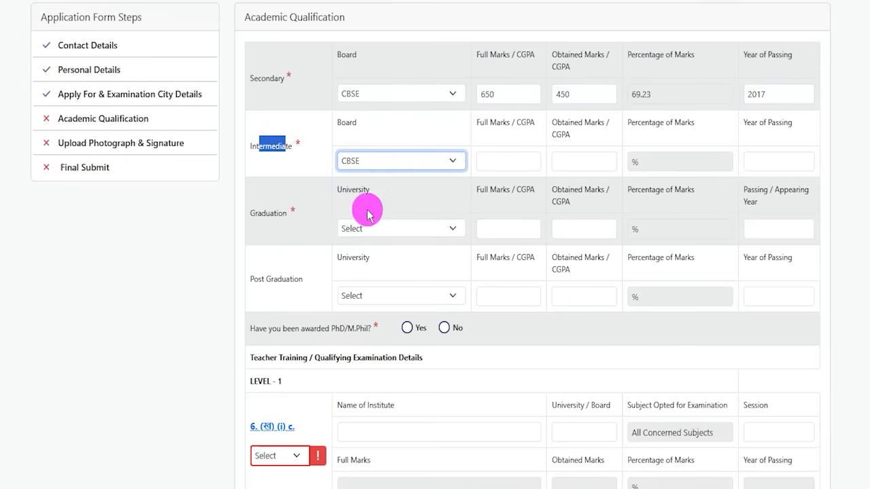
pyautogui.click(491, 163)
pyautogui.write('600')
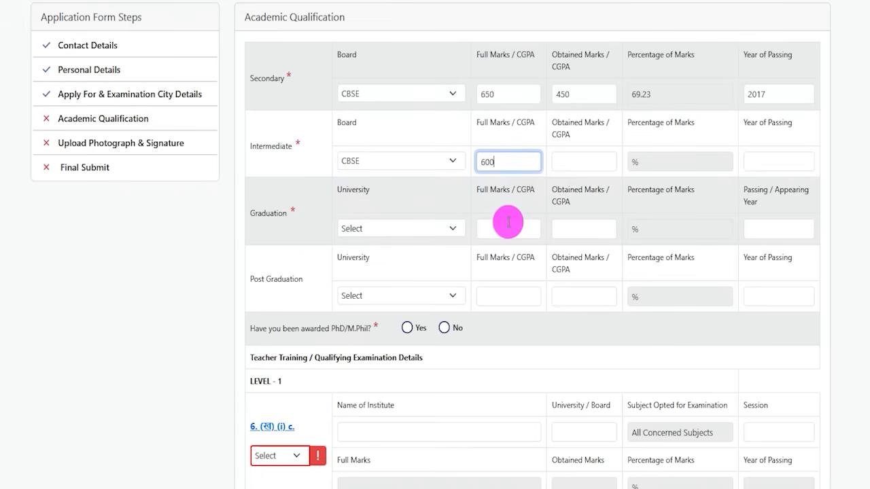
pyautogui.click(580, 163)
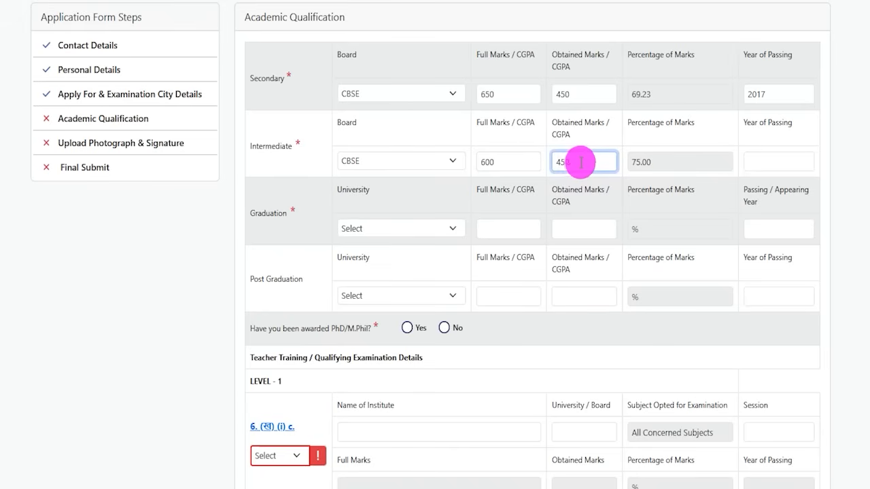
pyautogui.moveTo(632, 163); pyautogui.dragTo(651, 163)
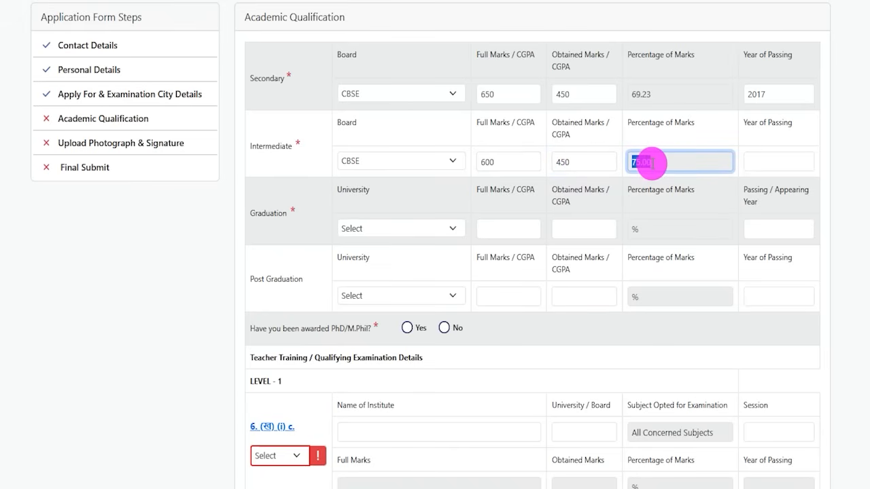
pyautogui.click(764, 159)
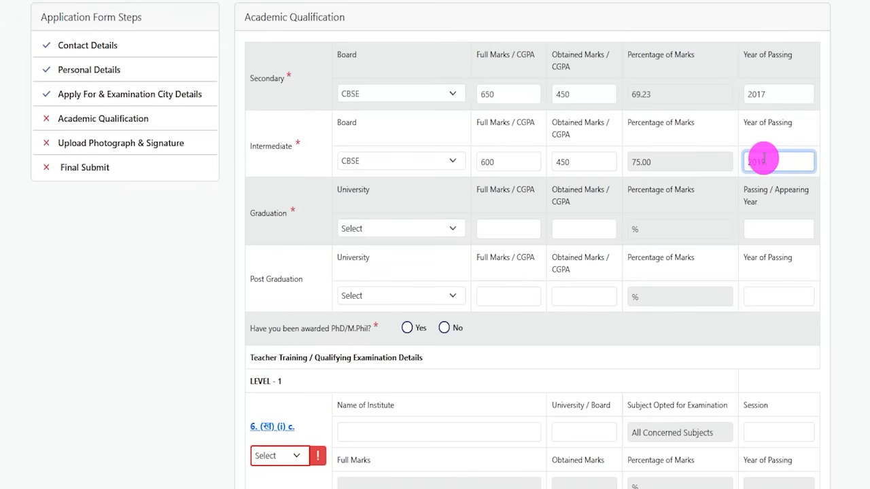
pyautogui.moveTo(262, 213); pyautogui.dragTo(273, 214)
pyautogui.moveTo(263, 277); pyautogui.dragTo(288, 279)
pyautogui.click(269, 213)
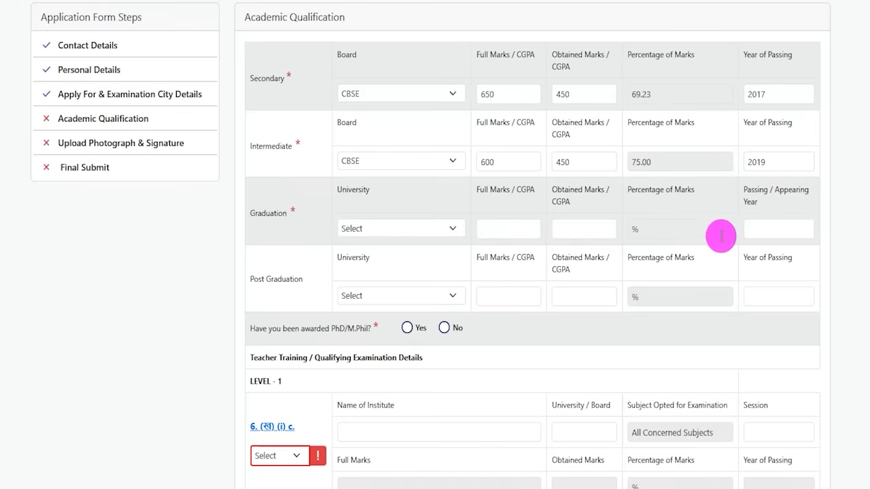
# Step: Enter Graduation as University in Jharkhand, 600 full, 450 obtained (75.00%), year 2022
pyautogui.click(386, 231)
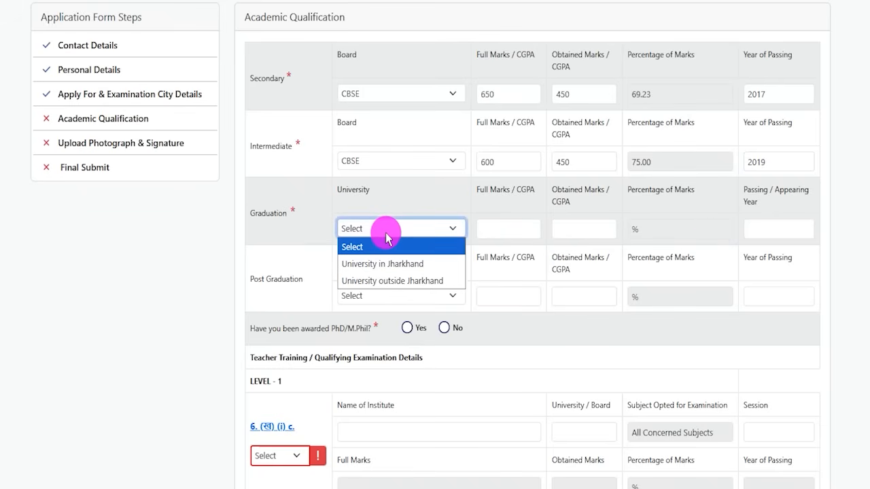
pyautogui.click(400, 272)
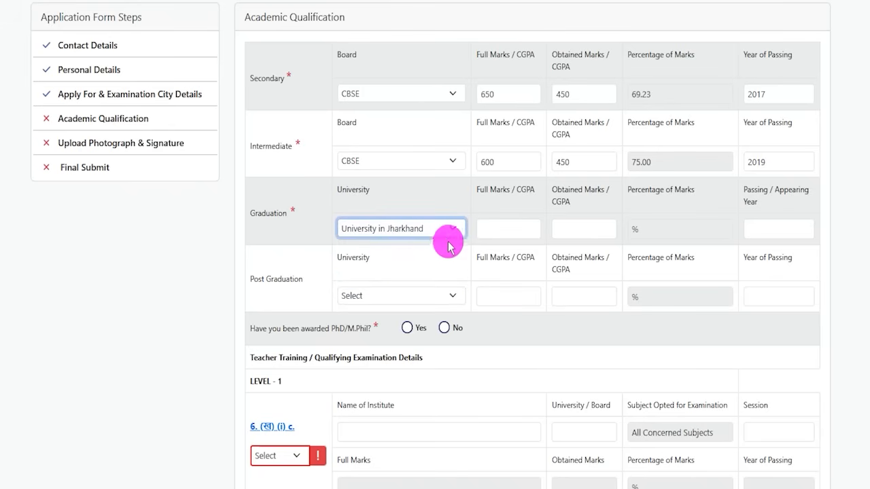
pyautogui.doubleClick(481, 191)
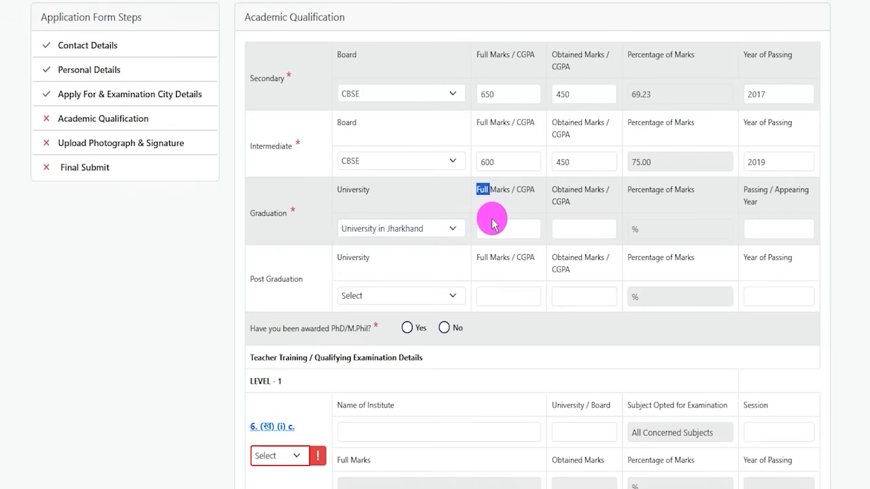
pyautogui.click(496, 231)
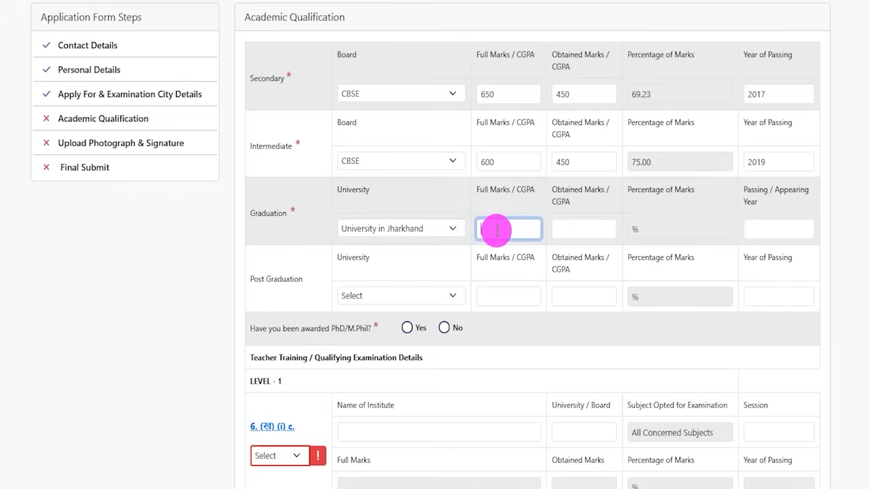
pyautogui.click(570, 229)
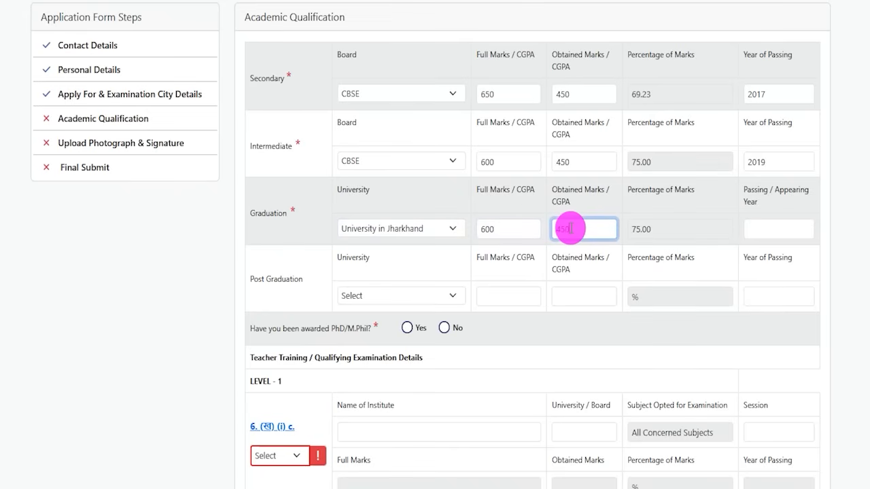
pyautogui.click(646, 228)
pyautogui.doubleClick(665, 233)
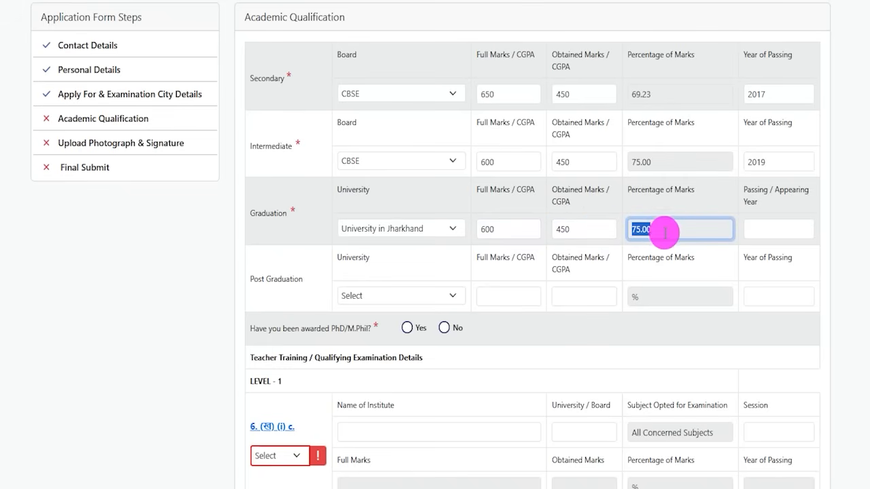
pyautogui.click(773, 230)
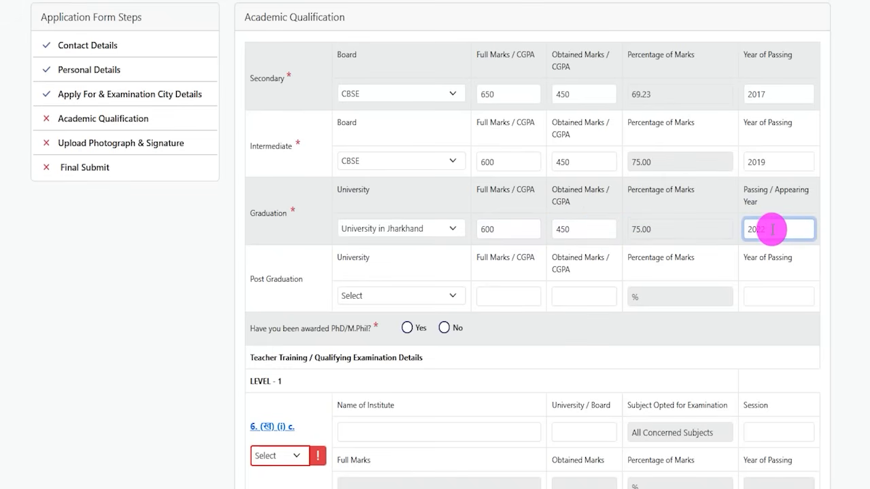
pyautogui.moveTo(297, 203); pyautogui.dragTo(267, 210)
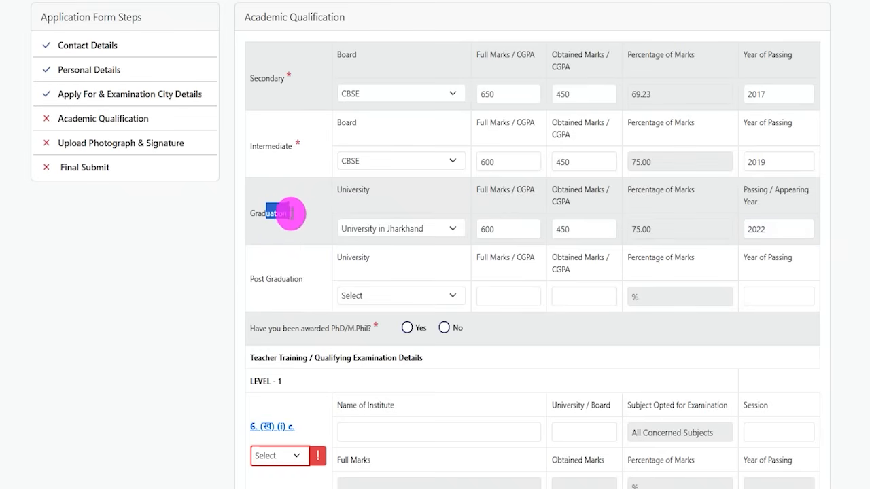
pyautogui.moveTo(259, 279); pyautogui.dragTo(286, 280)
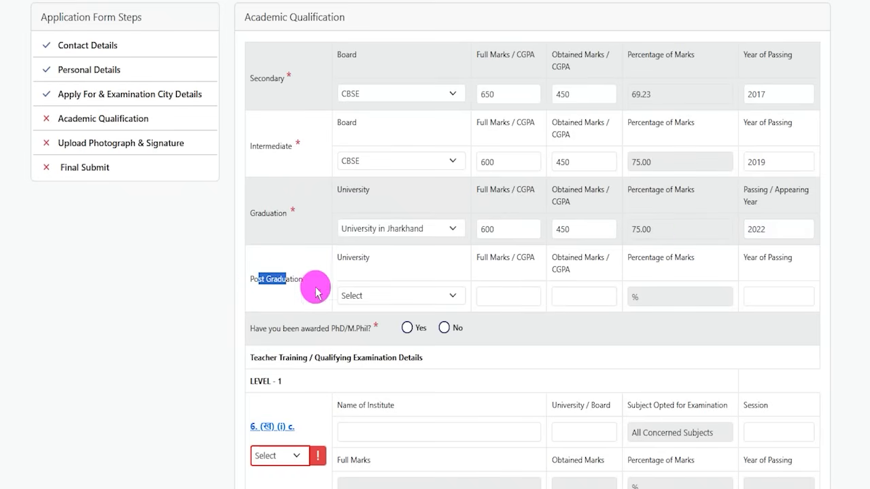
# Step: Leave the Post Graduation university unset and answer No to the PhD/M.Phil question
pyautogui.click(360, 294)
pyautogui.click(517, 296)
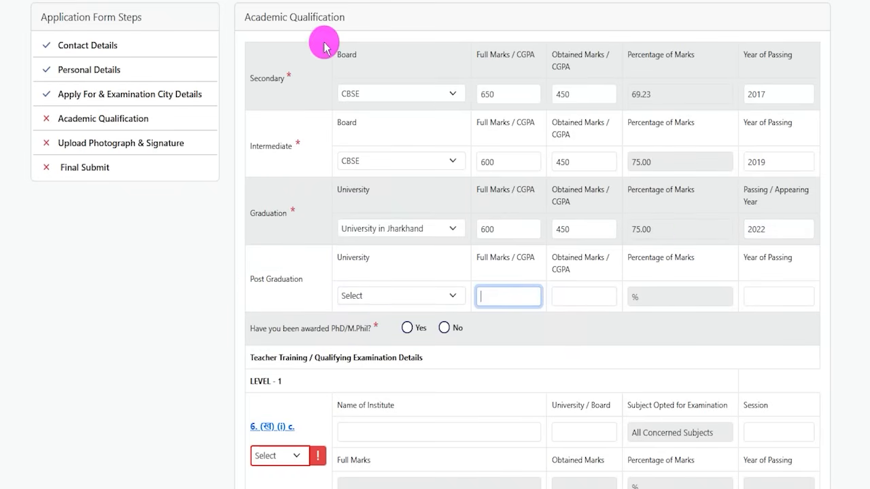
pyautogui.moveTo(254, 17); pyautogui.dragTo(331, 17)
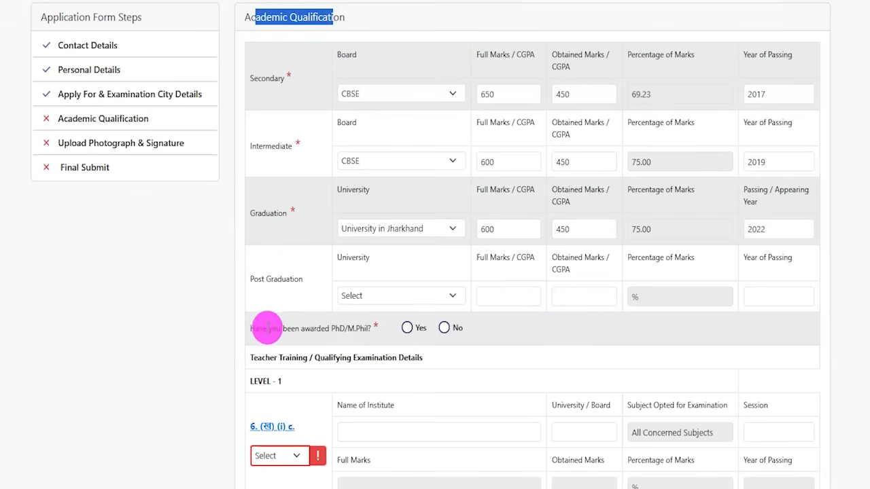
pyautogui.moveTo(256, 329); pyautogui.dragTo(341, 328)
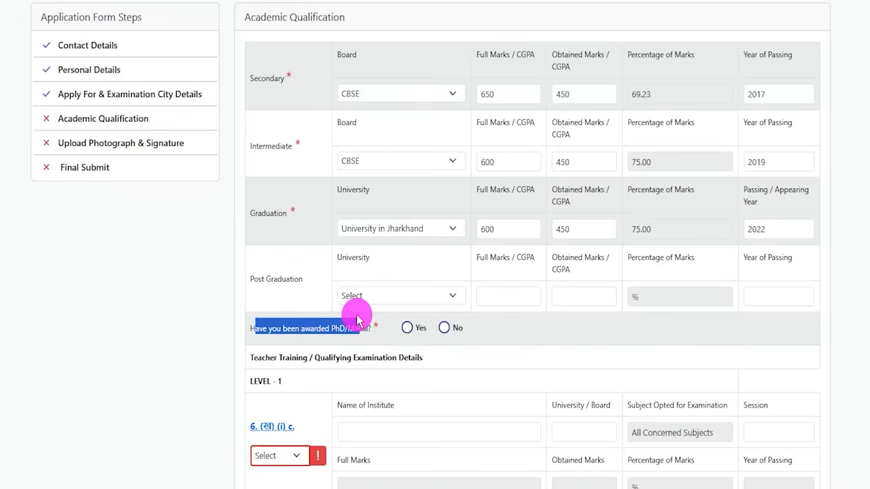
pyautogui.click(408, 329)
pyautogui.click(445, 328)
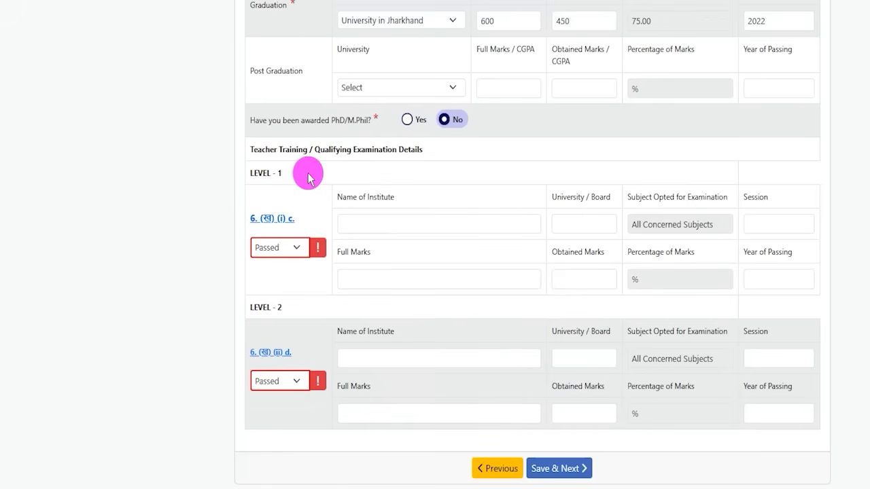
# Step: Review the Teacher Training qualifying examination details for Level 1 and Level 2
pyautogui.moveTo(265, 150); pyautogui.dragTo(283, 150)
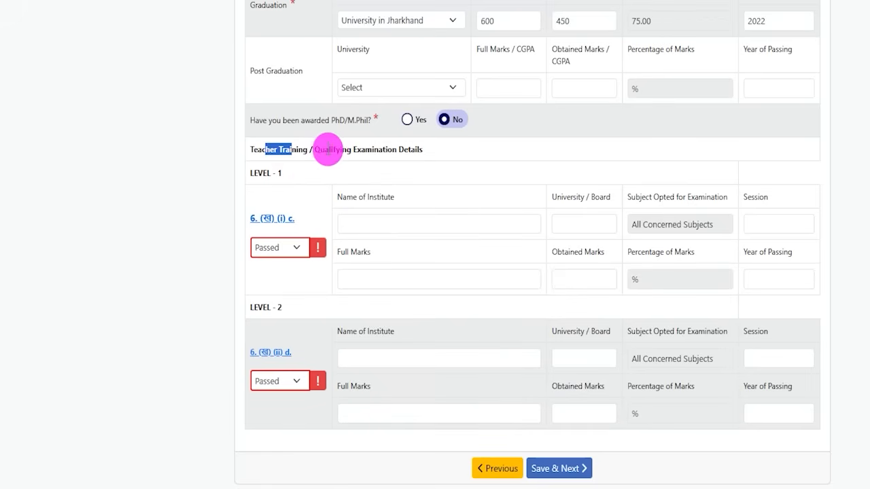
pyautogui.moveTo(327, 149); pyautogui.dragTo(407, 150)
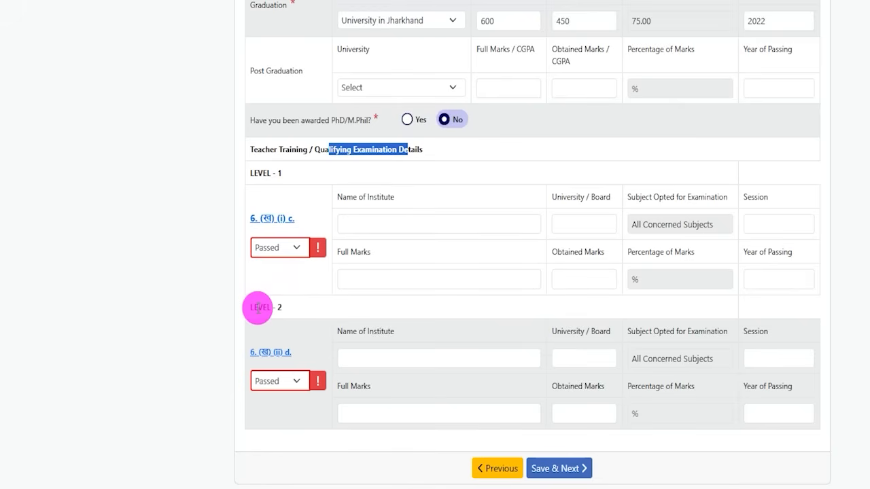
pyautogui.moveTo(257, 308)
pyautogui.mouseDown()
pyautogui.moveTo(274, 305)
pyautogui.moveTo(277, 353)
pyautogui.moveTo(273, 304)
pyautogui.mouseUp()
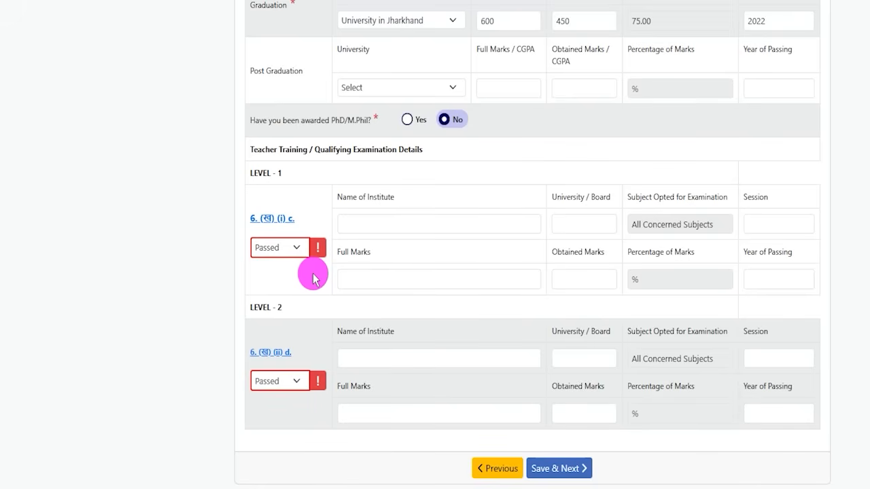
pyautogui.click(271, 218)
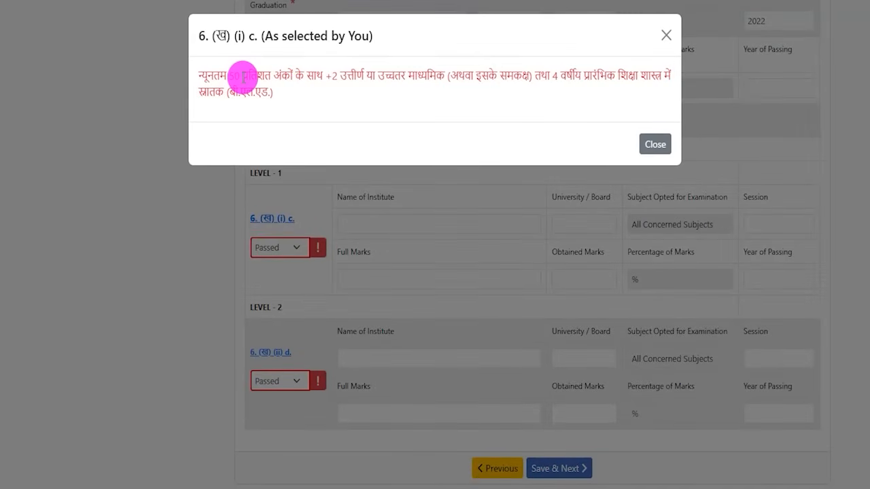
pyautogui.moveTo(243, 76); pyautogui.dragTo(399, 76)
pyautogui.click(666, 35)
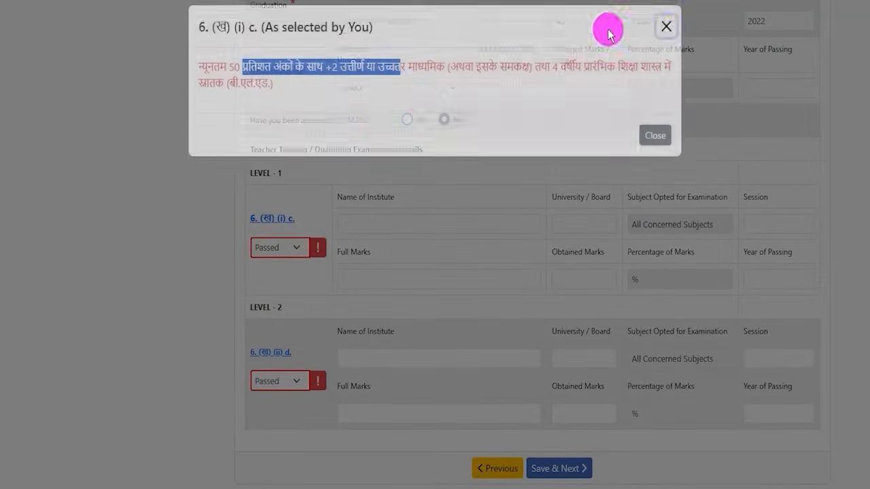
pyautogui.click(280, 352)
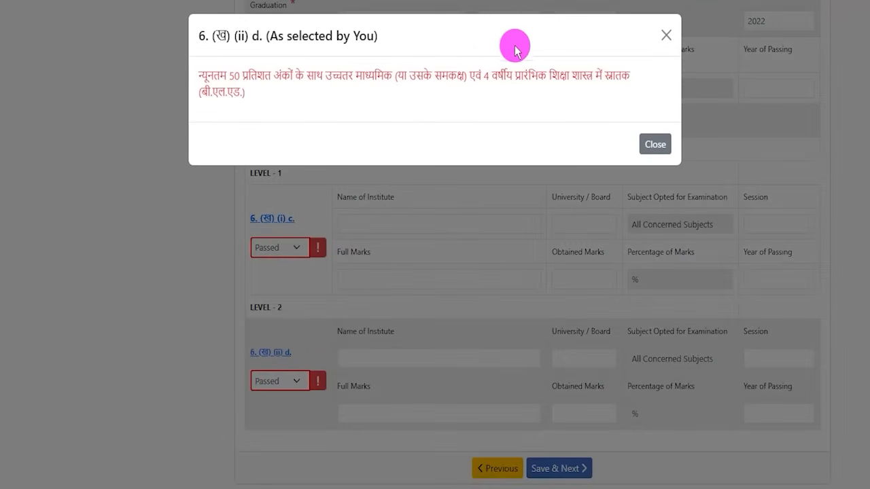
pyautogui.click(653, 143)
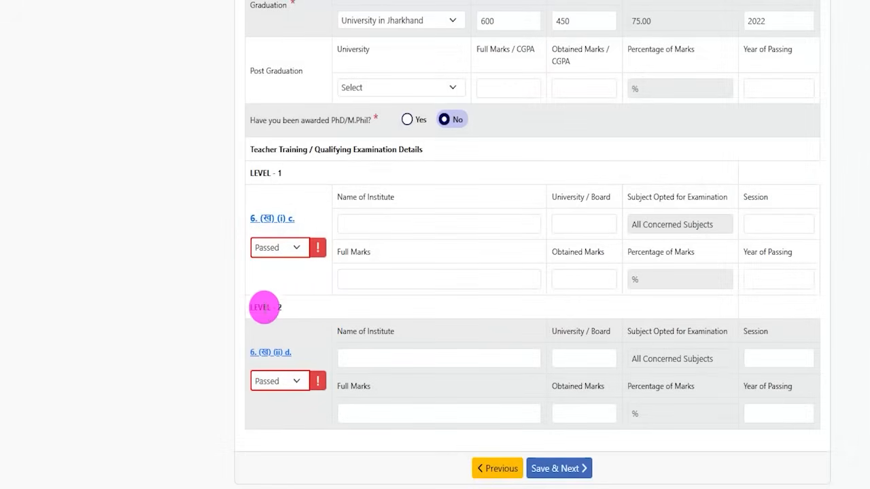
pyautogui.click(278, 353)
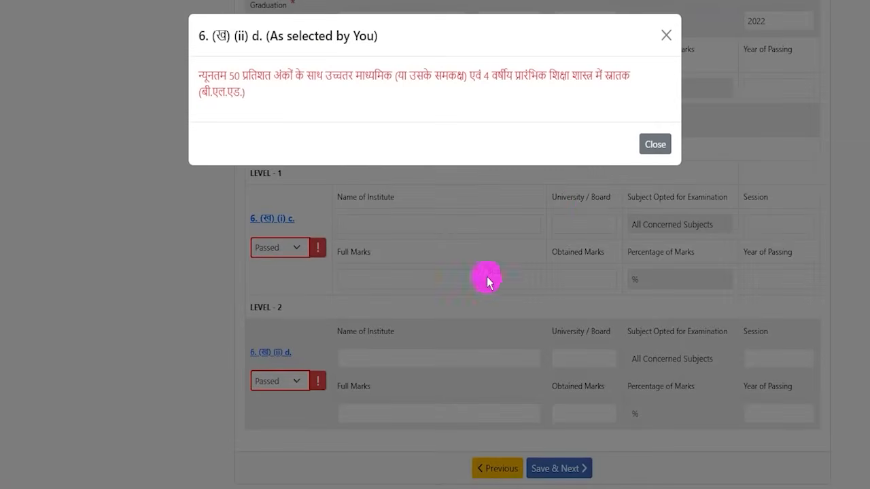
pyautogui.click(664, 35)
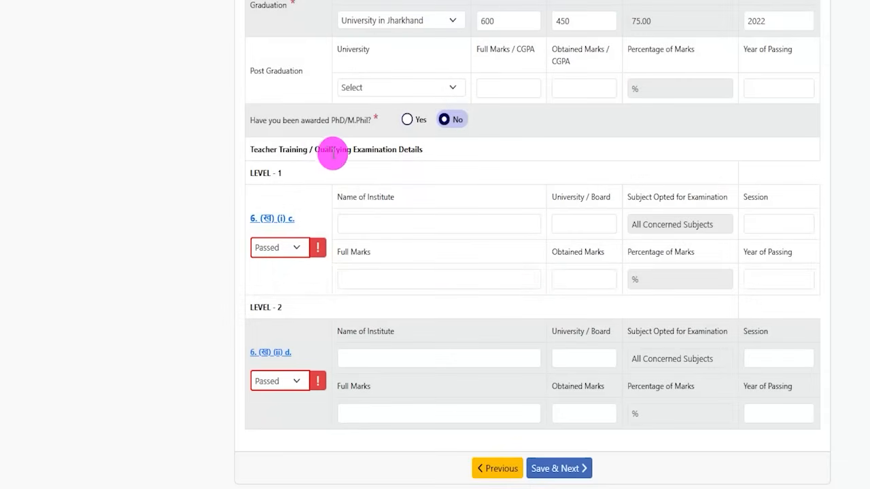
pyautogui.moveTo(325, 150); pyautogui.dragTo(409, 147)
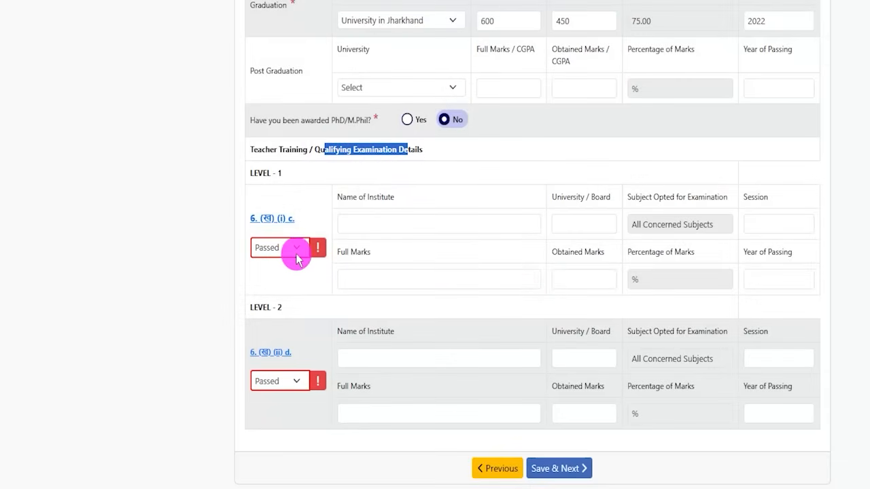
pyautogui.moveTo(346, 196); pyautogui.dragTo(378, 191)
# Step: Fill Level-1 training: institute NICT, board CCS, 450 of 600 marks (75.00%), status Passed
pyautogui.click(376, 220)
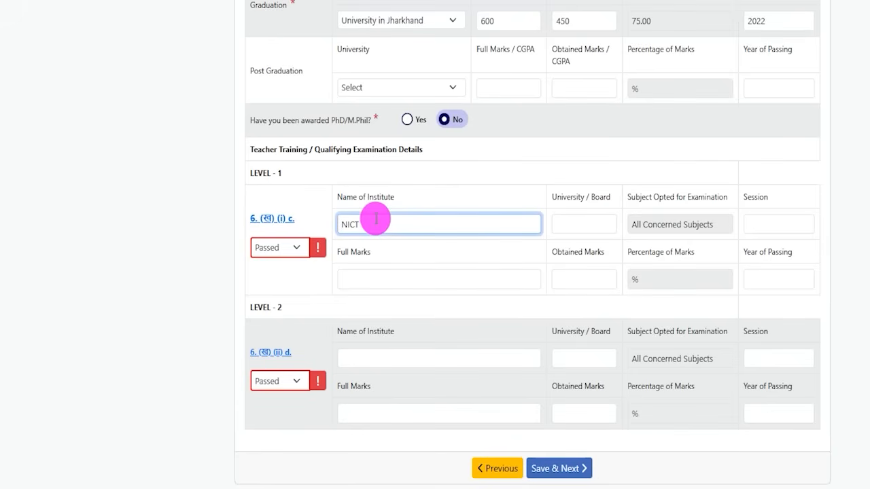
pyautogui.click(602, 225)
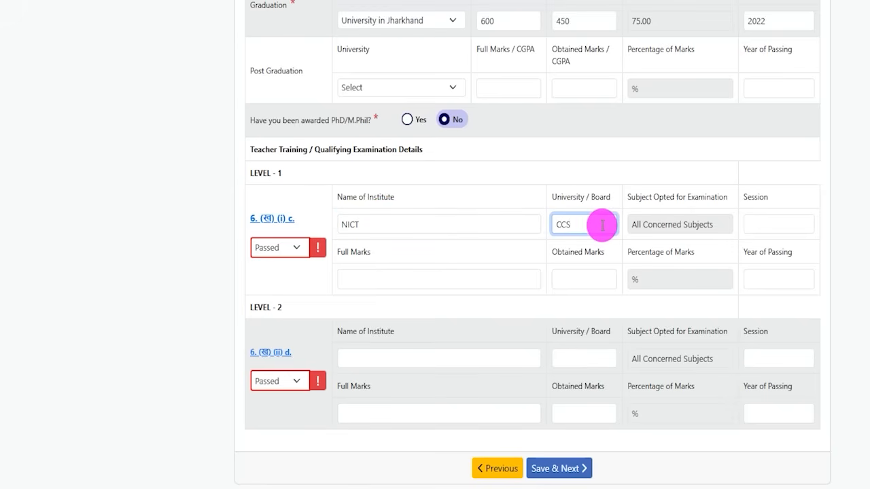
pyautogui.click(689, 225)
pyautogui.click(751, 223)
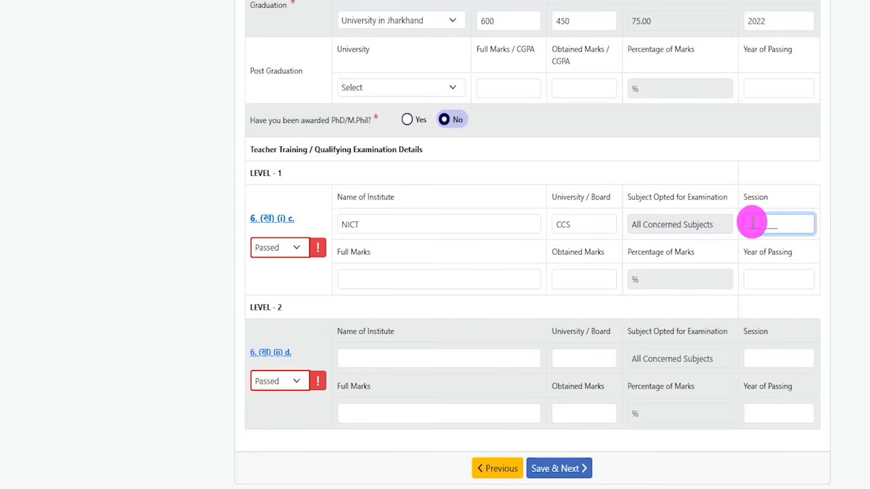
pyautogui.click(377, 275)
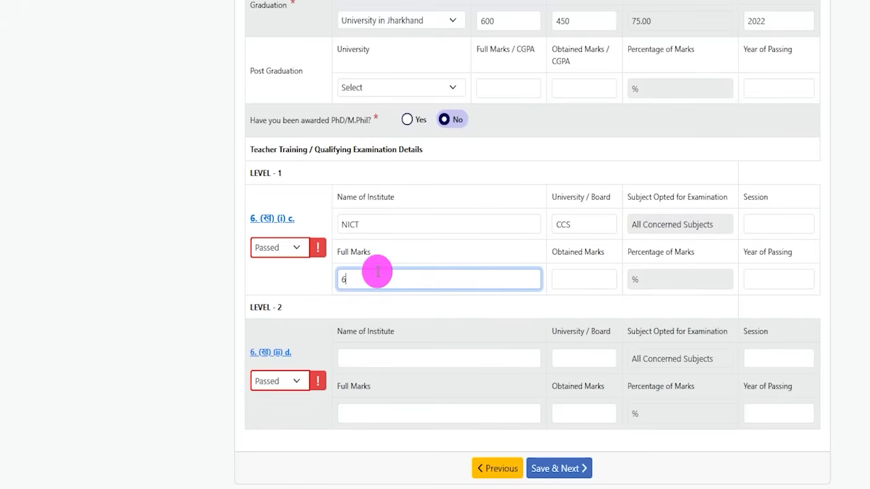
pyautogui.click(567, 274)
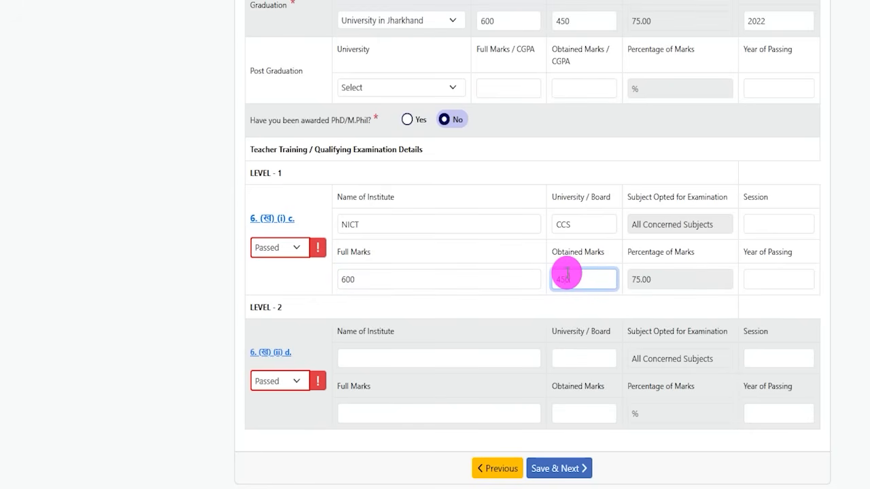
pyautogui.moveTo(632, 280); pyautogui.dragTo(650, 281)
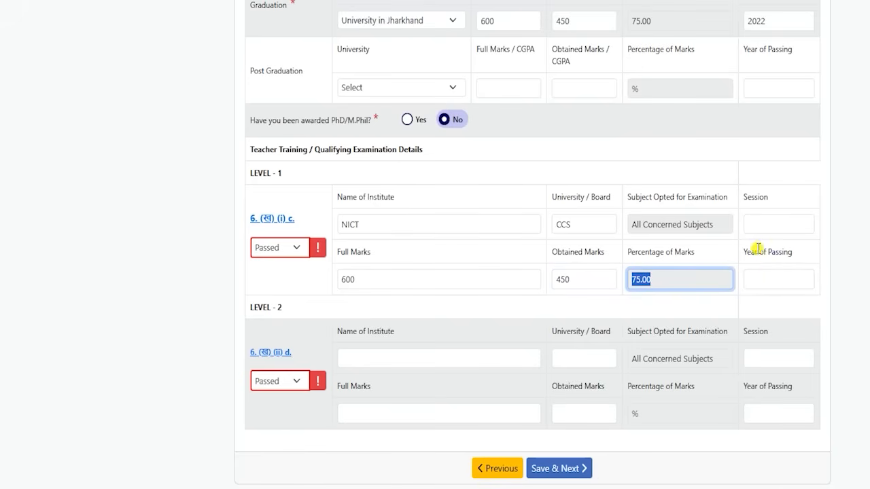
pyautogui.moveTo(760, 248); pyautogui.dragTo(768, 276)
pyautogui.click(769, 277)
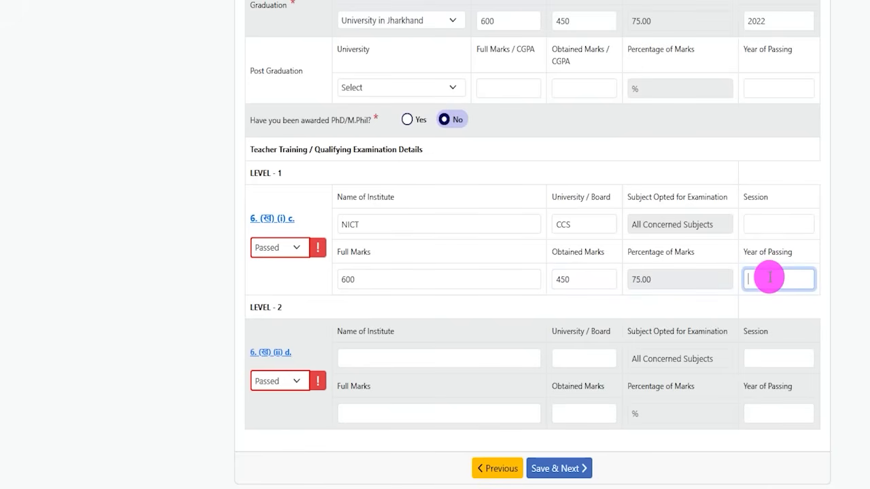
pyautogui.click(295, 248)
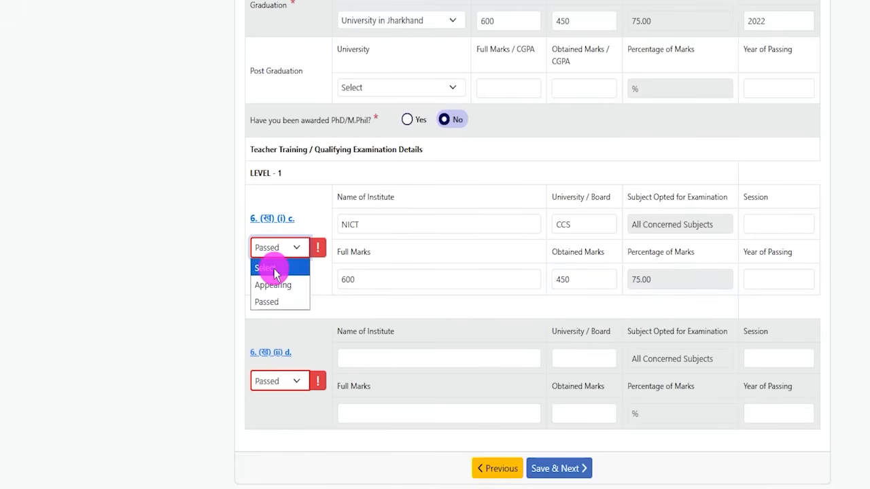
pyautogui.click(274, 303)
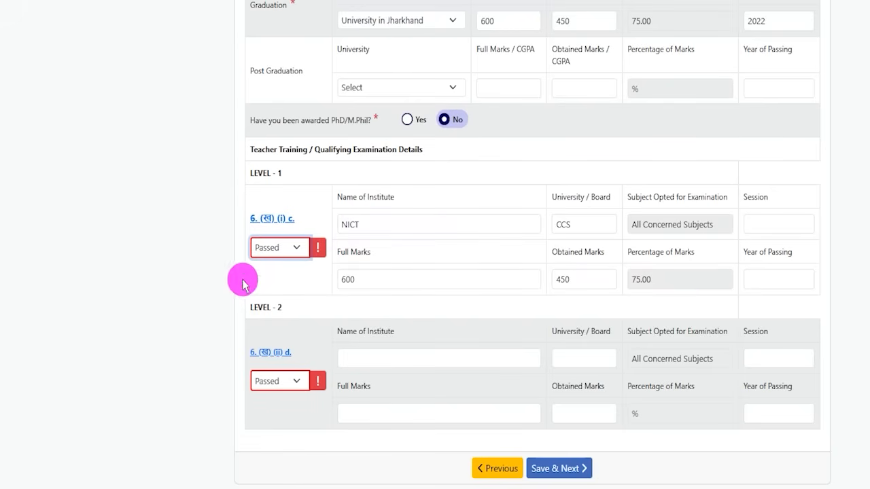
# Step: Go through the Level-2 training fields, then save the qualifications with Save & Next
pyautogui.moveTo(249, 306); pyautogui.dragTo(288, 308)
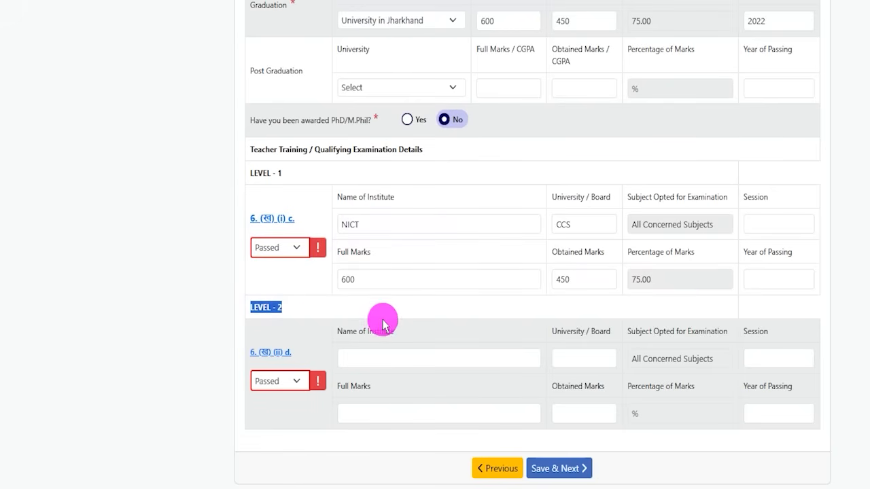
pyautogui.moveTo(337, 331); pyautogui.dragTo(390, 332)
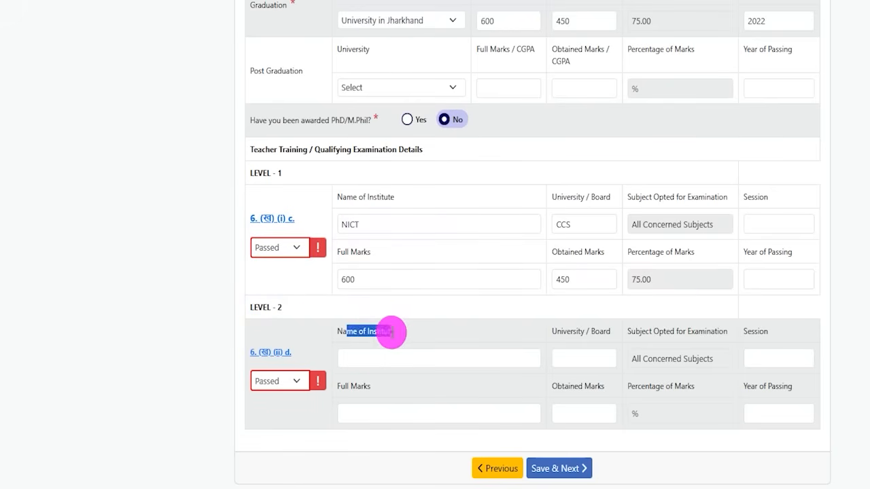
pyautogui.click(378, 355)
pyautogui.click(567, 358)
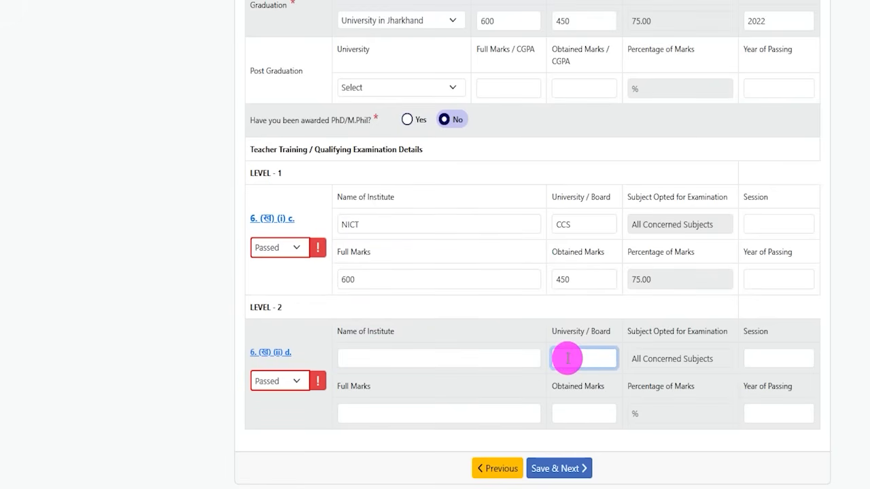
pyautogui.click(753, 358)
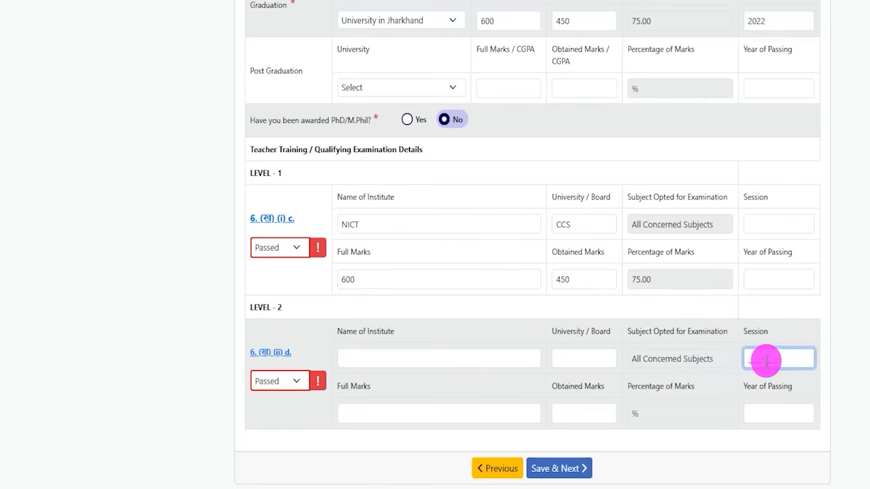
pyautogui.click(367, 413)
pyautogui.moveTo(564, 387); pyautogui.dragTo(585, 385)
pyautogui.click(581, 407)
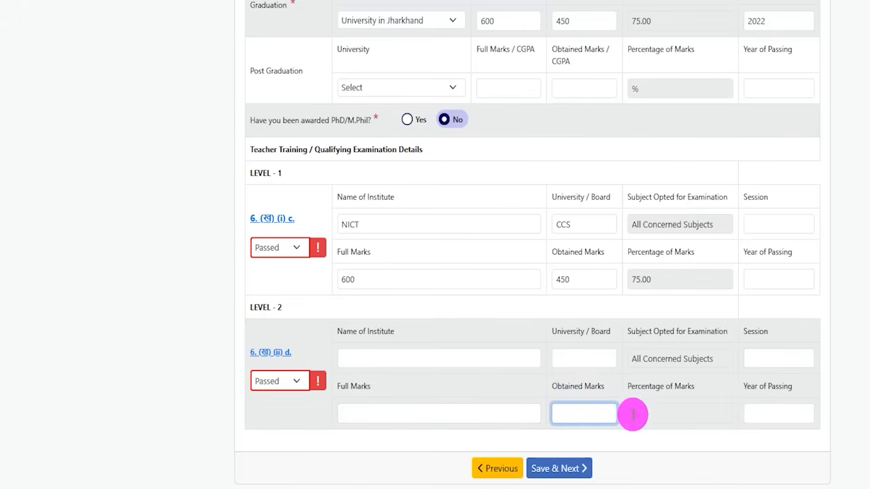
pyautogui.click(650, 414)
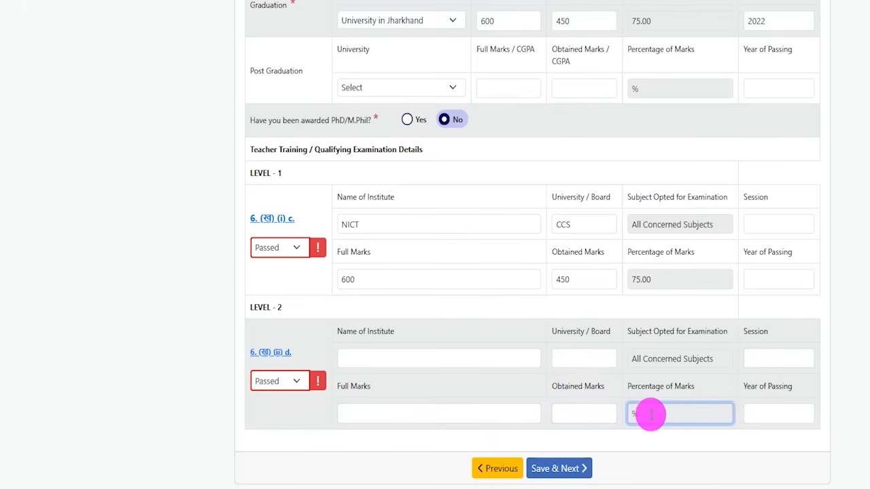
pyautogui.moveTo(751, 385); pyautogui.dragTo(778, 385)
pyautogui.click(767, 411)
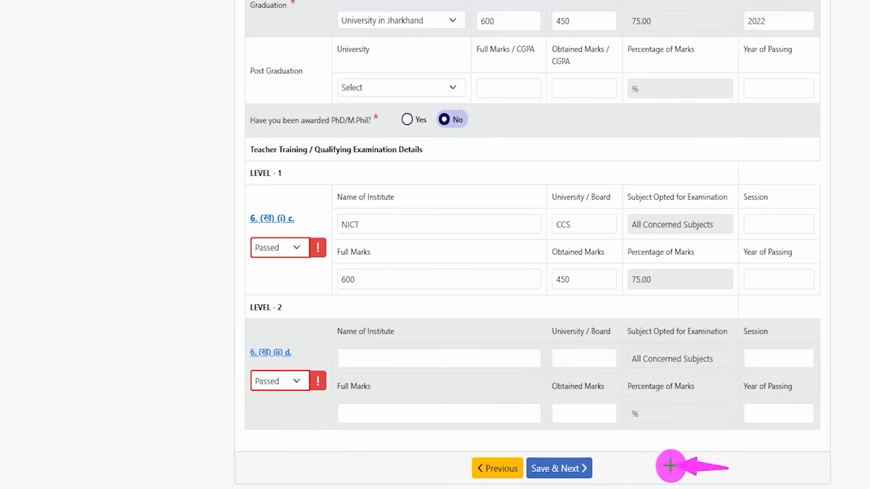
pyautogui.click(588, 467)
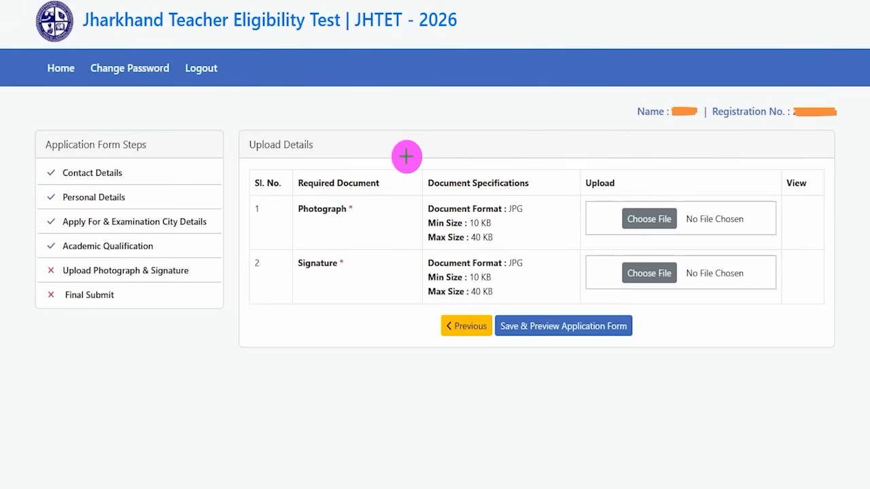
# Step: Mark the photograph and signature upload areas on the Upload Details page
pyautogui.moveTo(349, 210); pyautogui.dragTo(379, 170)
pyautogui.moveTo(352, 262); pyautogui.dragTo(377, 236)
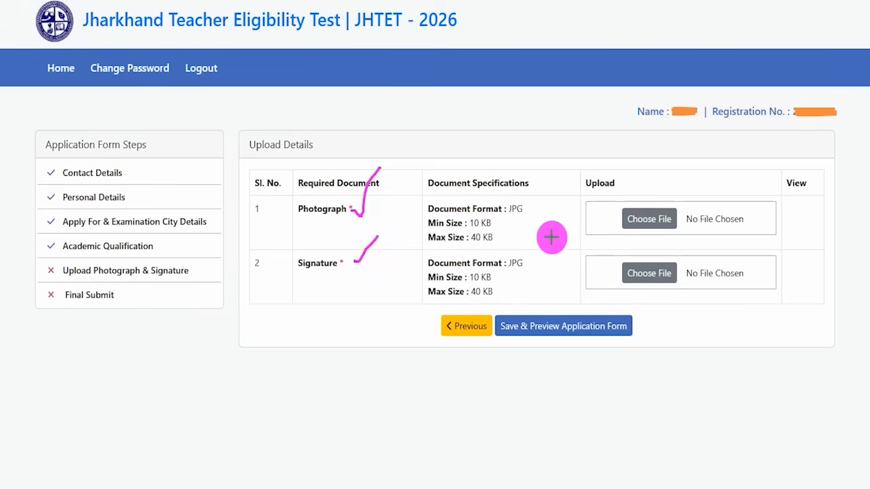
pyautogui.moveTo(510, 265)
pyautogui.mouseDown()
pyautogui.moveTo(502, 294)
pyautogui.moveTo(511, 286)
pyautogui.mouseUp()
pyautogui.moveTo(507, 216); pyautogui.dragTo(528, 216)
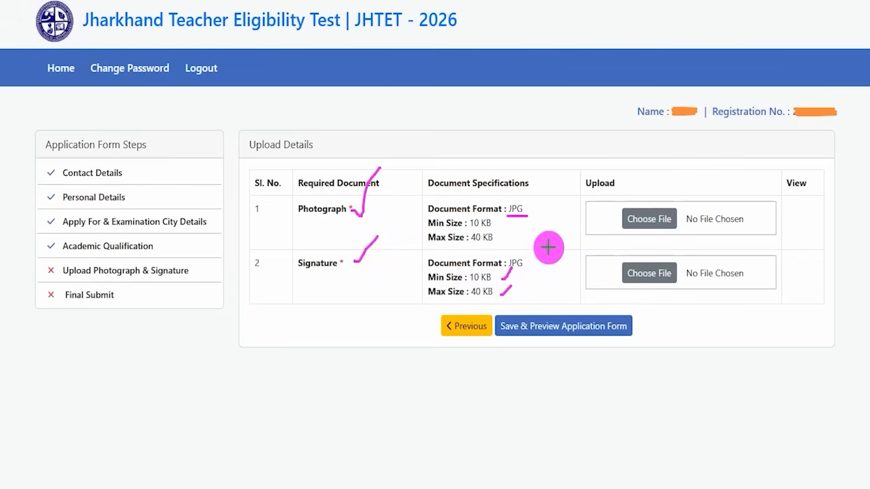
pyautogui.moveTo(673, 212); pyautogui.dragTo(687, 190)
pyautogui.moveTo(678, 268); pyautogui.dragTo(715, 234)
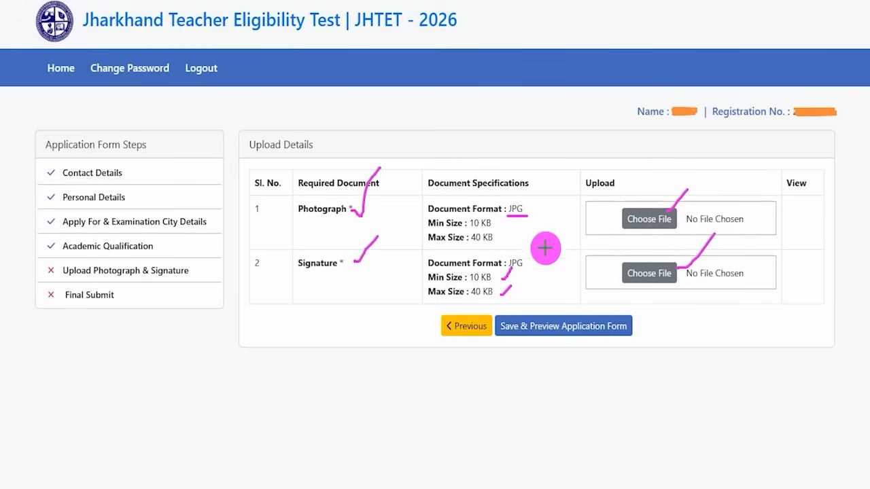
pyautogui.moveTo(387, 220); pyautogui.dragTo(408, 190)
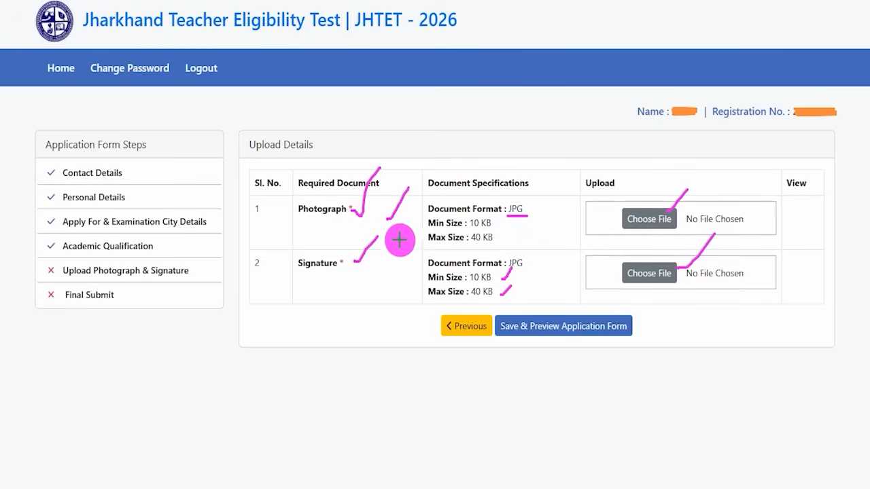
pyautogui.moveTo(377, 270); pyautogui.dragTo(406, 226)
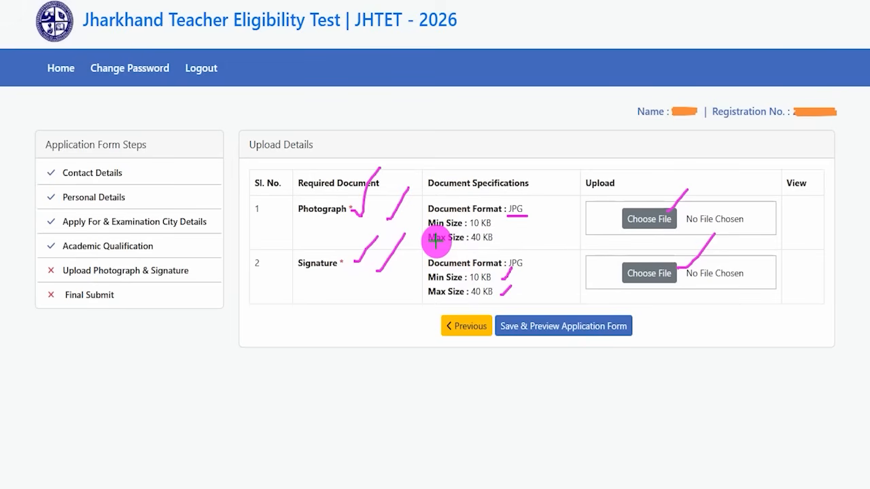
# Step: Note the JPG 10–40 KB photo and signature limits, then save and preview the form
pyautogui.moveTo(462, 248); pyautogui.dragTo(497, 248)
pyautogui.moveTo(470, 304); pyautogui.dragTo(496, 303)
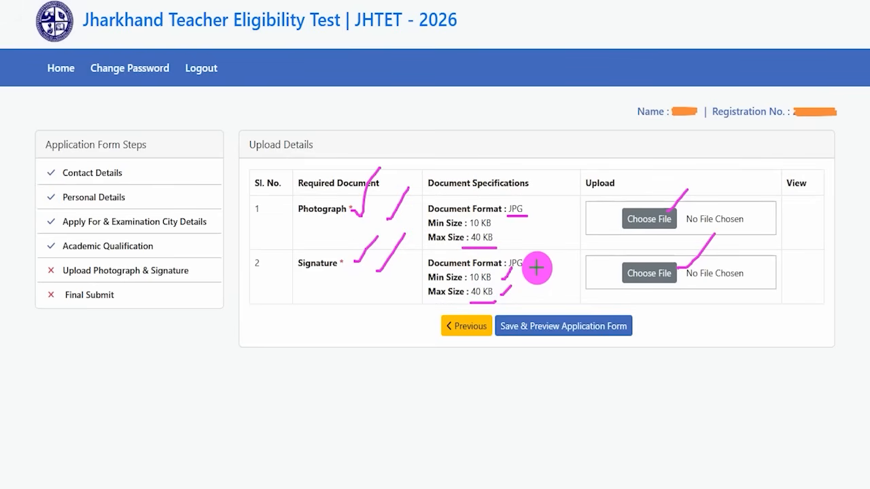
pyautogui.moveTo(299, 223); pyautogui.dragTo(322, 223)
pyautogui.moveTo(312, 270); pyautogui.dragTo(320, 270)
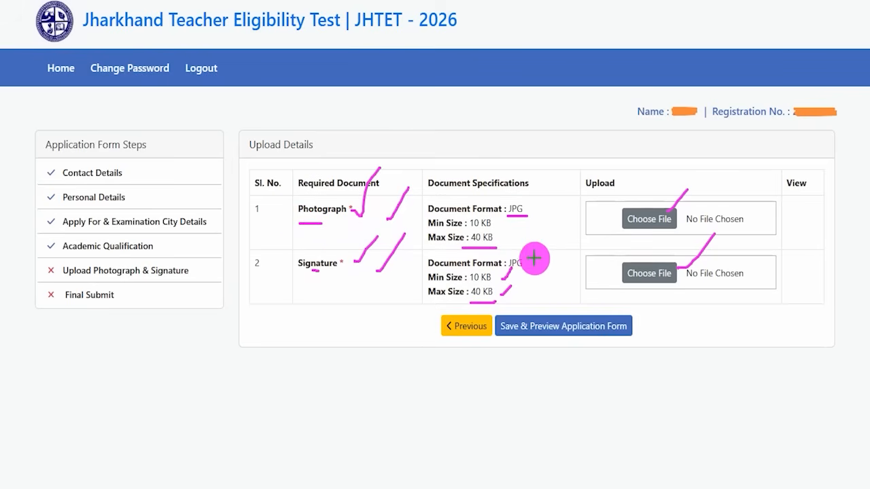
pyautogui.moveTo(525, 234); pyautogui.dragTo(551, 201)
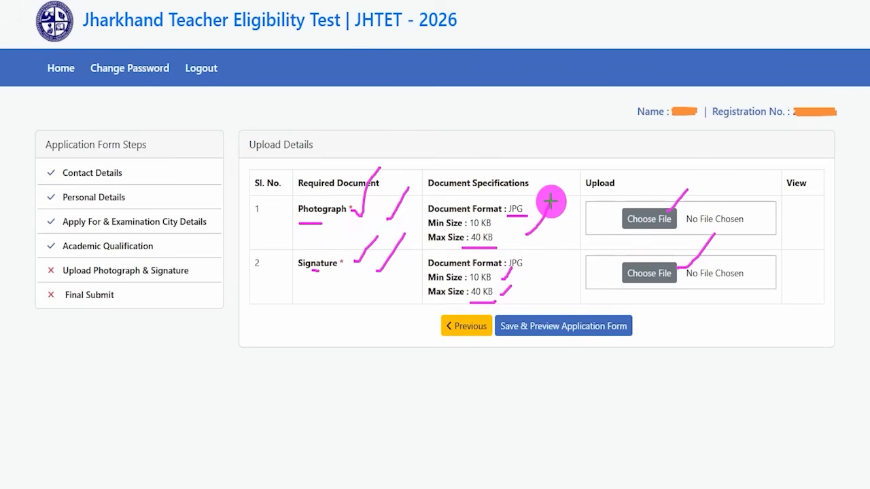
pyautogui.moveTo(539, 243); pyautogui.dragTo(555, 214)
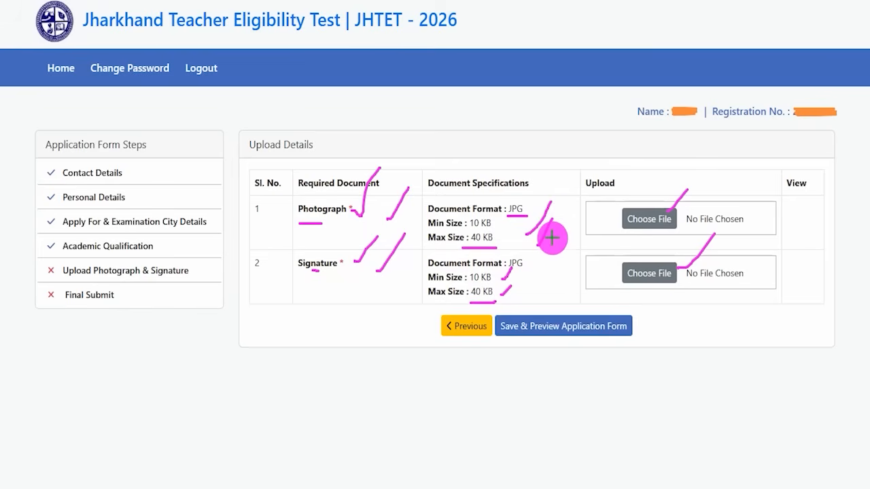
pyautogui.moveTo(677, 225); pyautogui.dragTo(704, 198)
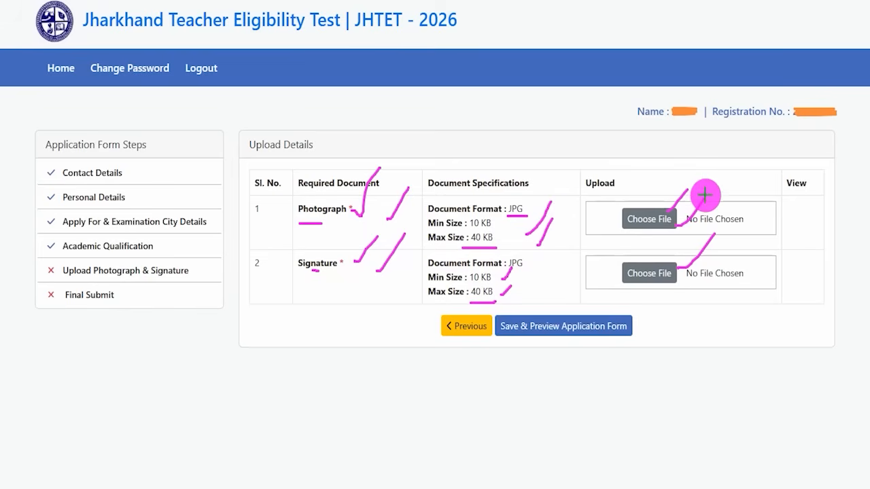
pyautogui.moveTo(678, 280); pyautogui.dragTo(714, 266)
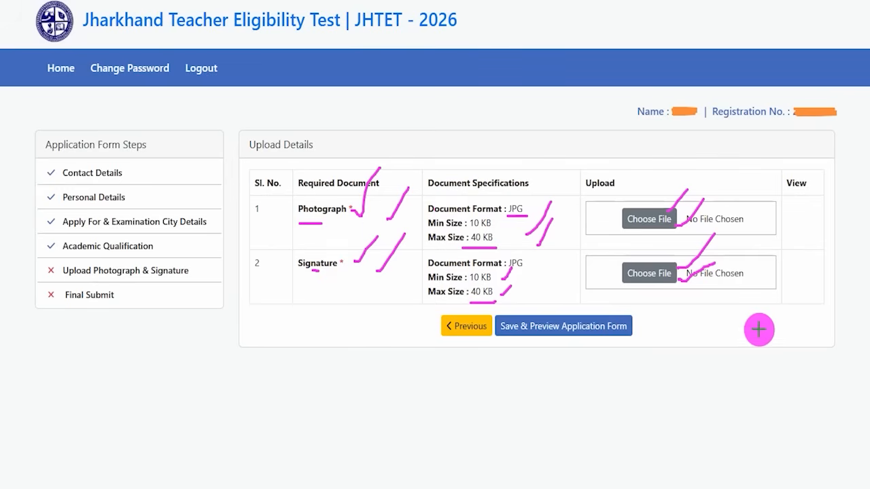
pyautogui.moveTo(786, 320); pyautogui.dragTo(641, 327)
pyautogui.click(629, 326)
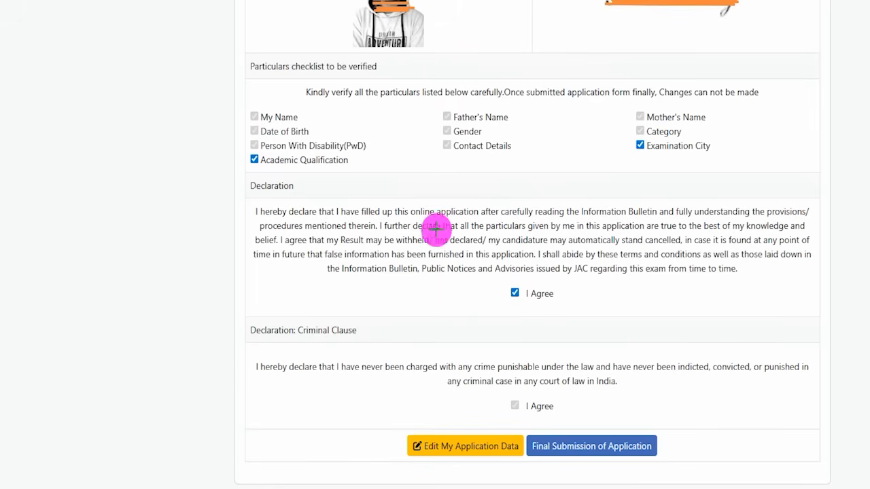
# Step: Review the preview's photo, signature, checks and agreed declaration, then finally submit the application
pyautogui.moveTo(438, 36); pyautogui.dragTo(483, 14)
pyautogui.moveTo(651, 44); pyautogui.dragTo(681, 21)
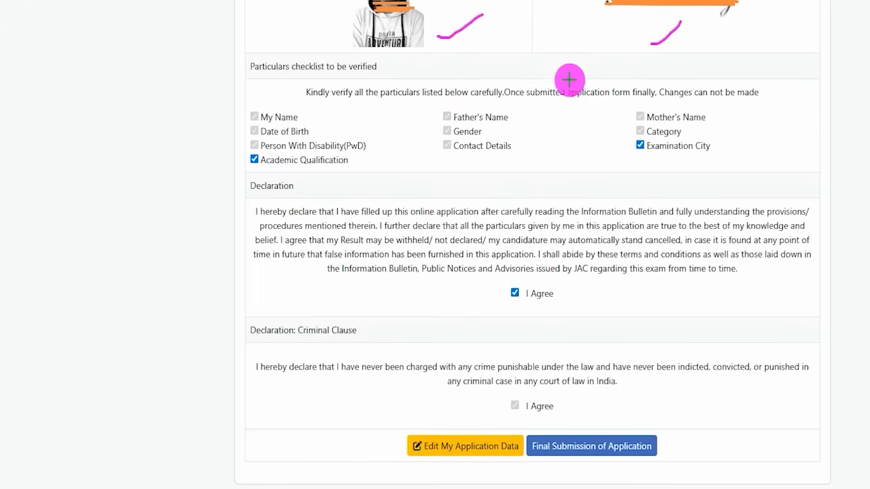
pyautogui.moveTo(380, 103); pyautogui.dragTo(415, 75)
pyautogui.moveTo(491, 95); pyautogui.dragTo(543, 53)
pyautogui.moveTo(667, 91); pyautogui.dragTo(701, 68)
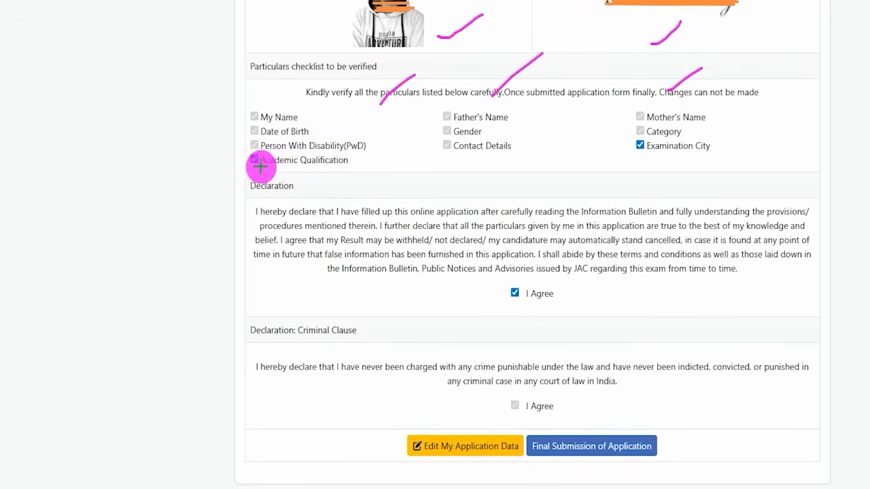
pyautogui.moveTo(252, 170); pyautogui.dragTo(279, 147)
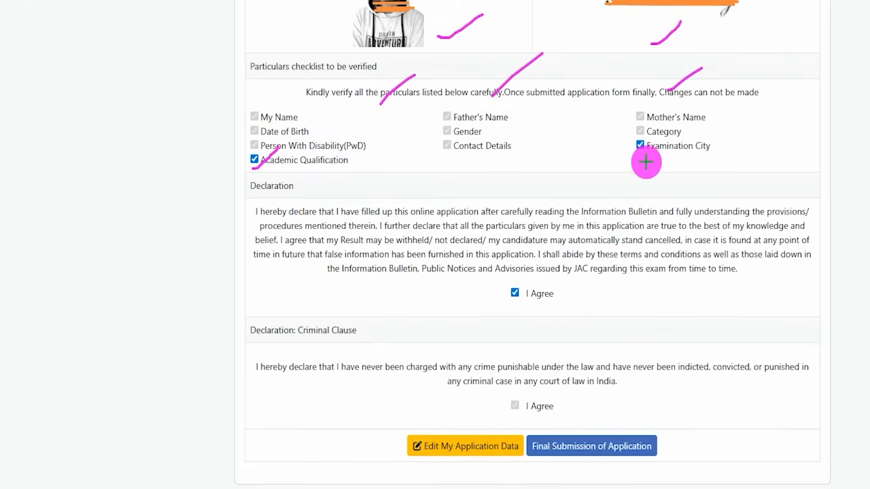
pyautogui.moveTo(636, 155); pyautogui.dragTo(663, 136)
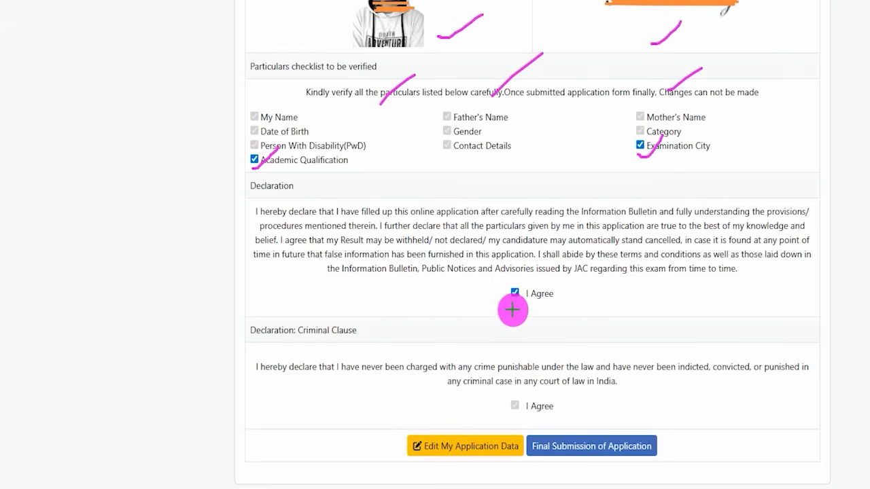
pyautogui.moveTo(515, 302); pyautogui.dragTo(544, 267)
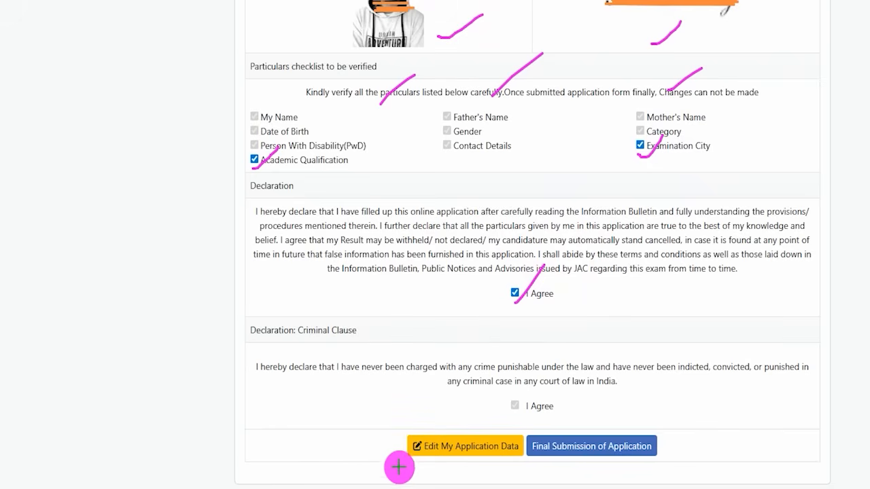
pyautogui.moveTo(322, 385); pyautogui.dragTo(401, 433)
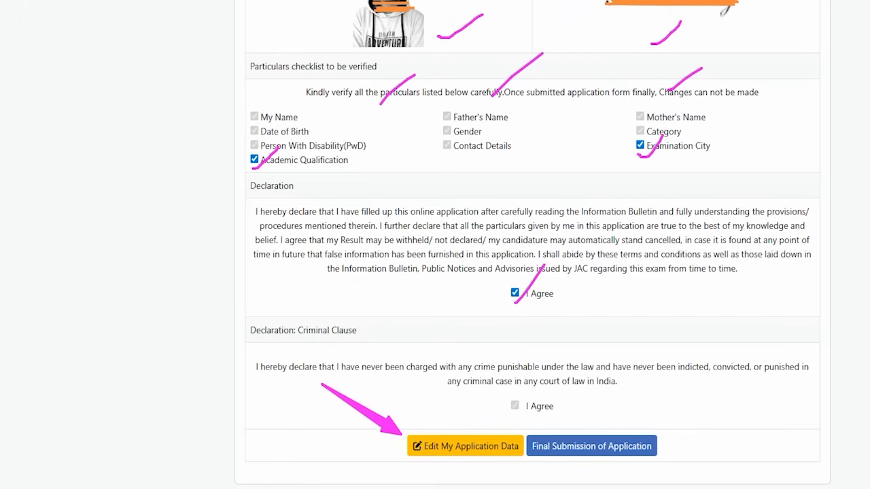
pyautogui.moveTo(734, 335); pyautogui.dragTo(669, 416)
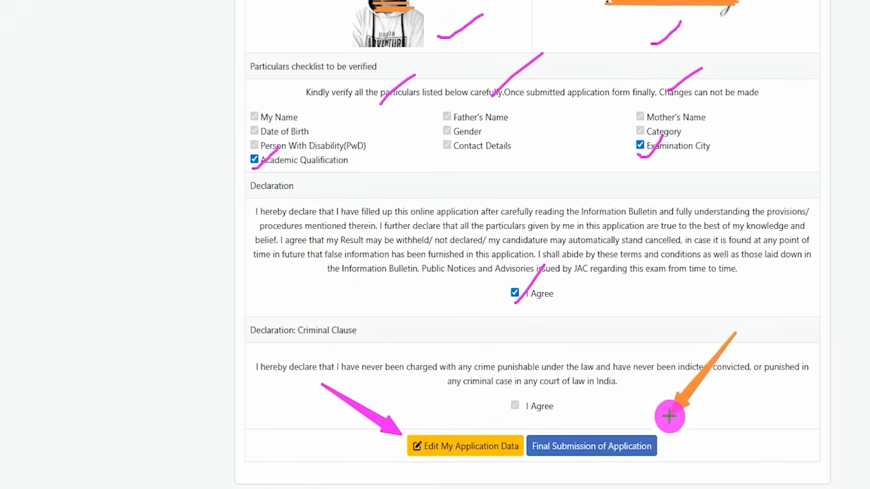
pyautogui.click(646, 443)
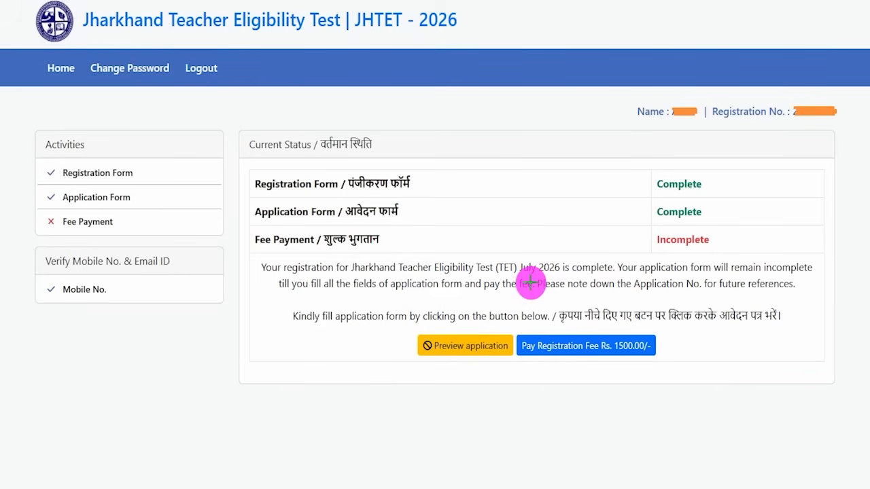
pyautogui.moveTo(490, 161); pyautogui.dragTo(528, 108)
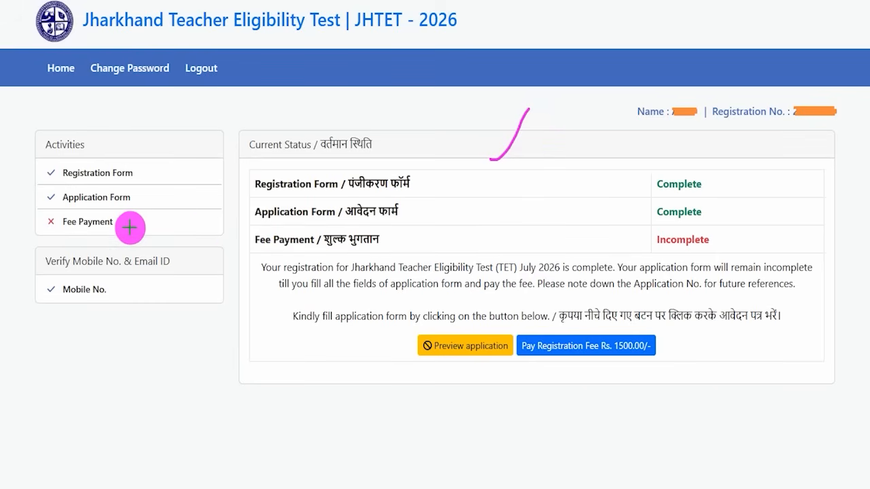
pyautogui.moveTo(130, 228); pyautogui.dragTo(163, 195)
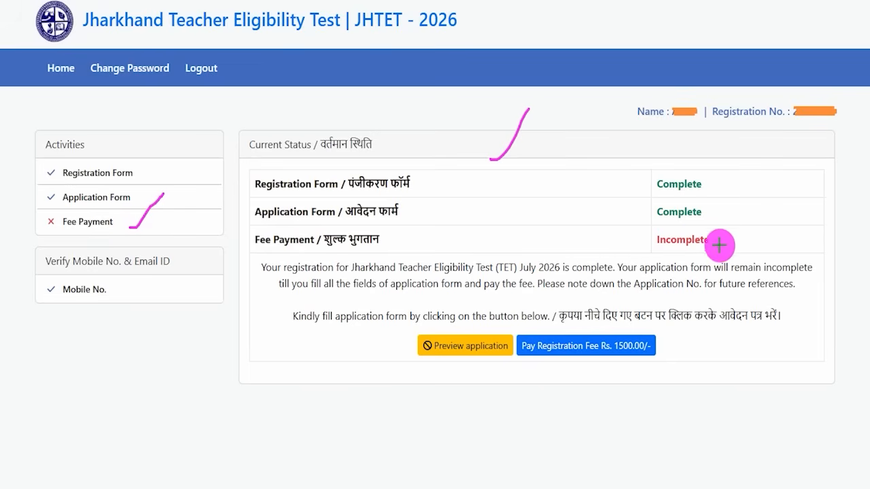
pyautogui.moveTo(719, 241); pyautogui.dragTo(749, 212)
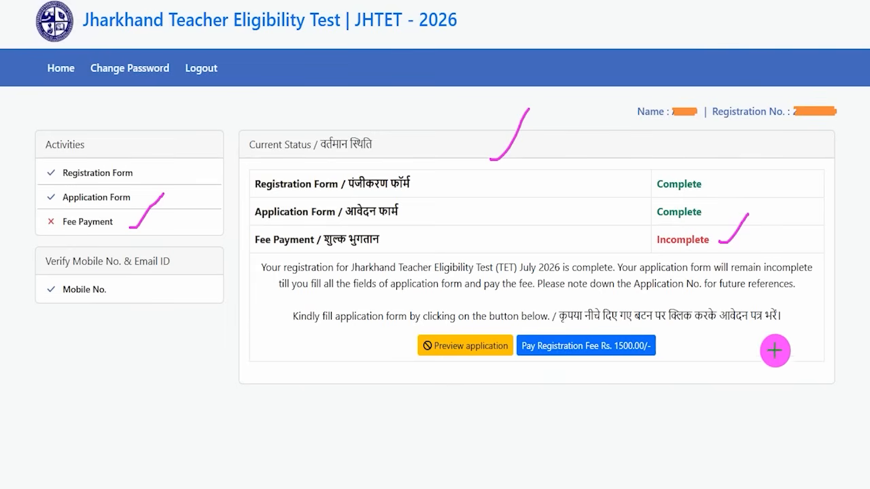
pyautogui.moveTo(800, 341); pyautogui.dragTo(663, 349)
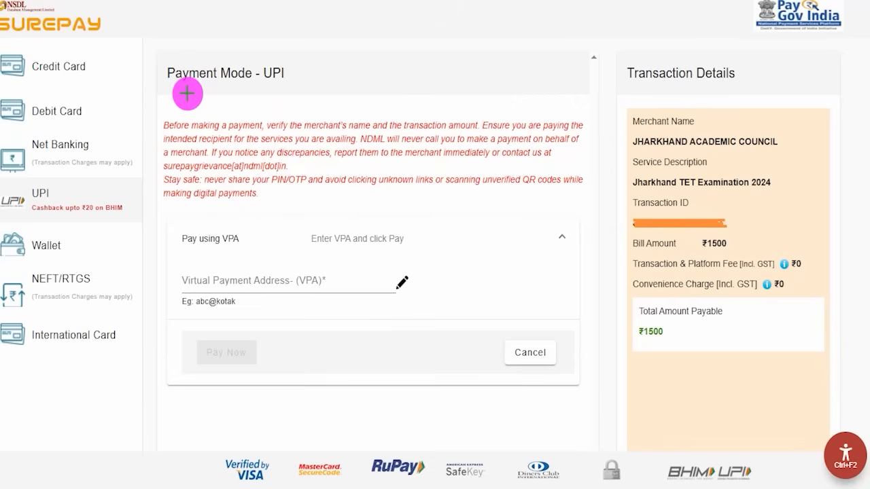
# Step: Review SurePay's payment modes, marking UPI, the safety warning, VPA field and confirmation area
pyautogui.moveTo(104, 68); pyautogui.dragTo(130, 48)
pyautogui.moveTo(98, 110); pyautogui.dragTo(120, 92)
pyautogui.moveTo(107, 145); pyautogui.dragTo(129, 121)
pyautogui.moveTo(66, 201); pyautogui.dragTo(89, 181)
pyautogui.moveTo(62, 255); pyautogui.dragTo(100, 227)
pyautogui.moveTo(68, 282); pyautogui.dragTo(102, 264)
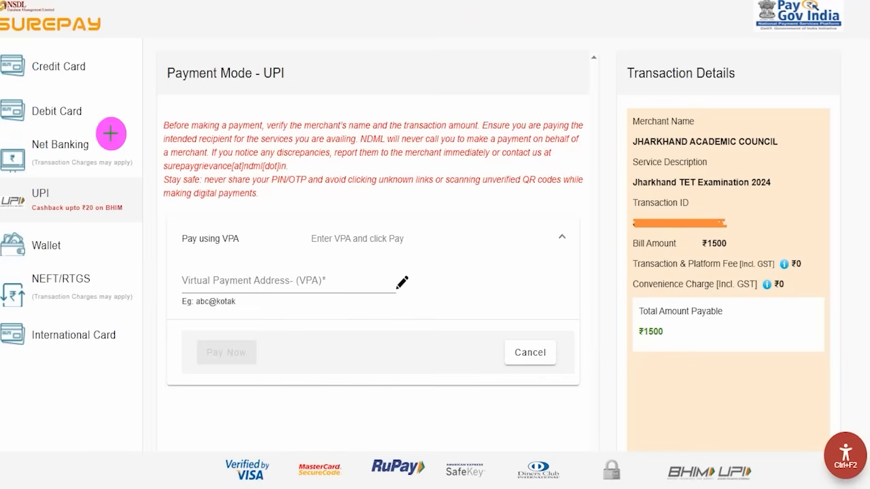
pyautogui.moveTo(1, 183)
pyautogui.mouseDown()
pyautogui.moveTo(54, 183)
pyautogui.moveTo(136, 221)
pyautogui.mouseUp()
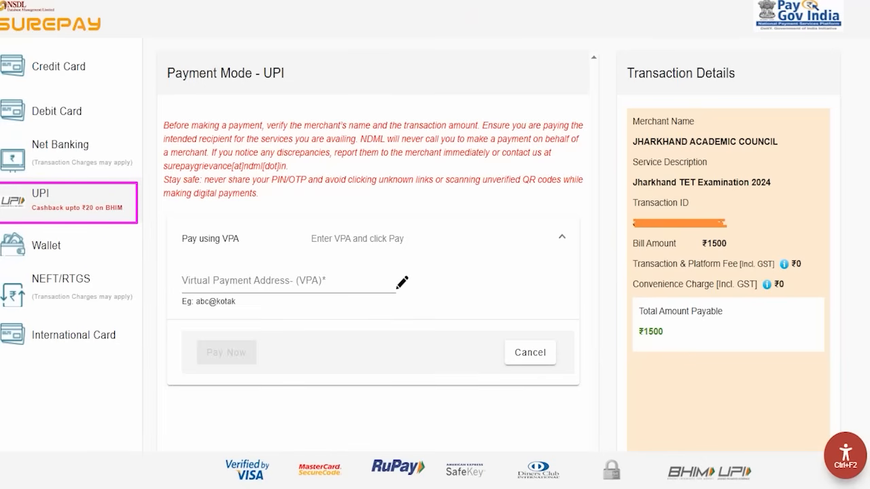
pyautogui.moveTo(445, 215); pyautogui.dragTo(492, 166)
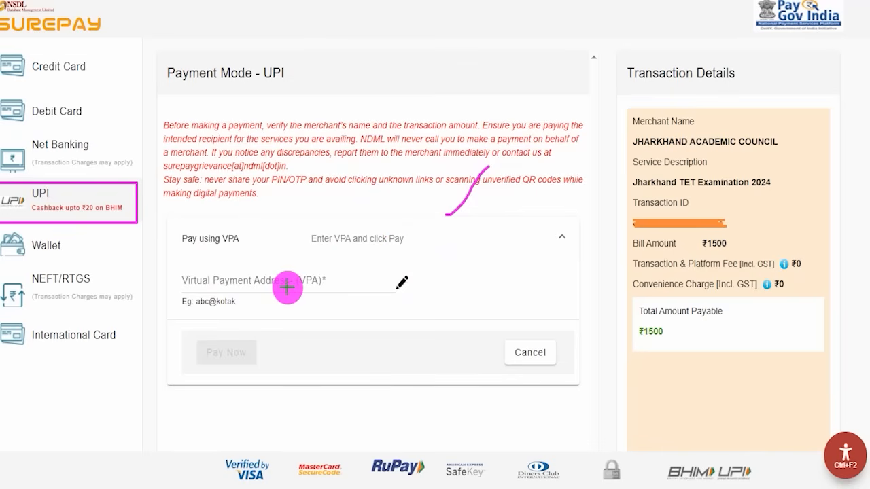
pyautogui.moveTo(268, 285); pyautogui.dragTo(296, 252)
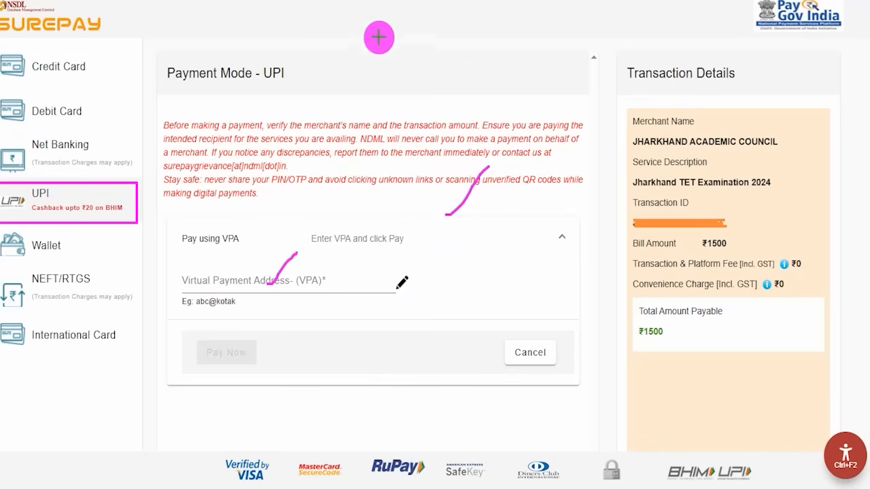
pyautogui.moveTo(380, 351); pyautogui.dragTo(255, 352)
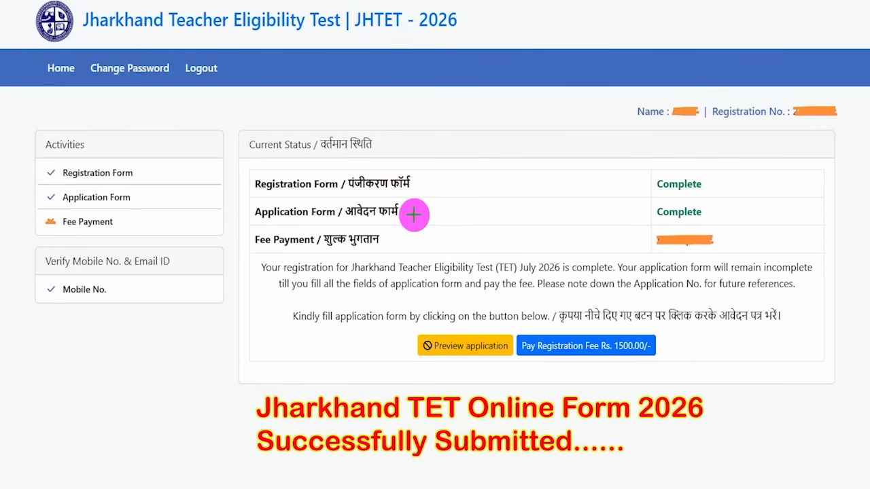
pyautogui.moveTo(407, 145); pyautogui.dragTo(450, 93)
pyautogui.moveTo(432, 190); pyautogui.dragTo(478, 155)
pyautogui.moveTo(433, 226); pyautogui.dragTo(489, 198)
pyautogui.moveTo(459, 242); pyautogui.dragTo(501, 223)
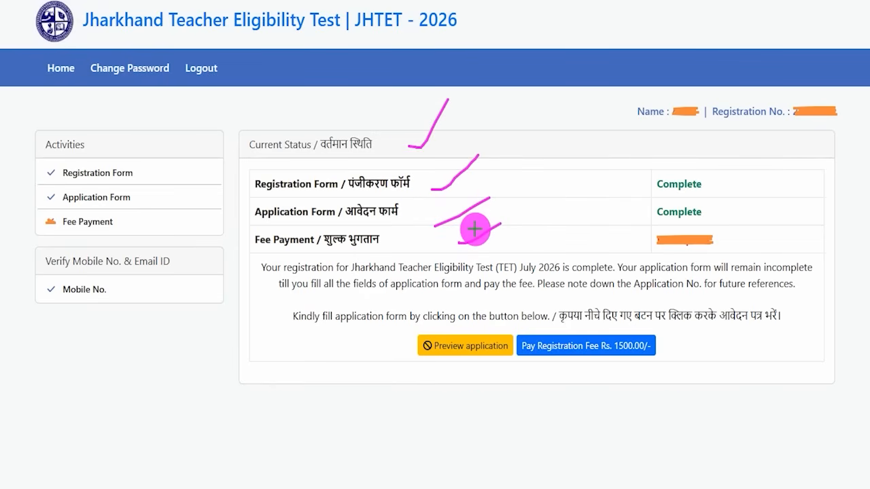
pyautogui.moveTo(290, 353); pyautogui.dragTo(314, 314)
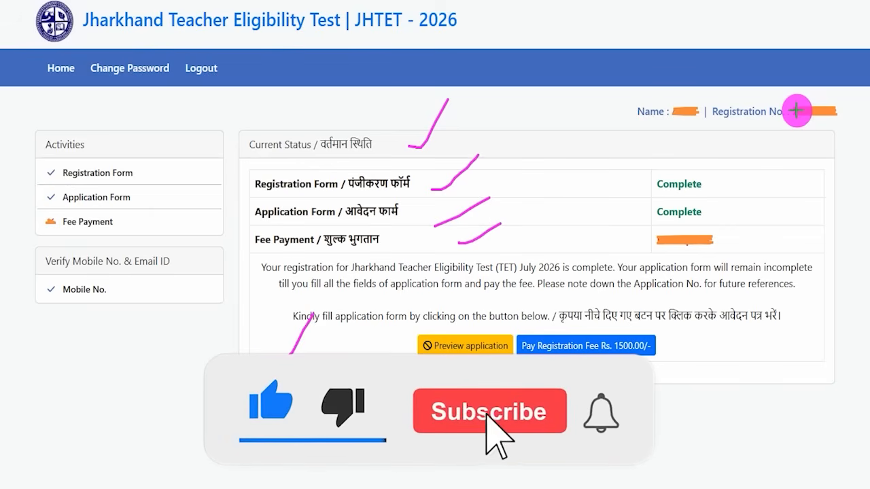